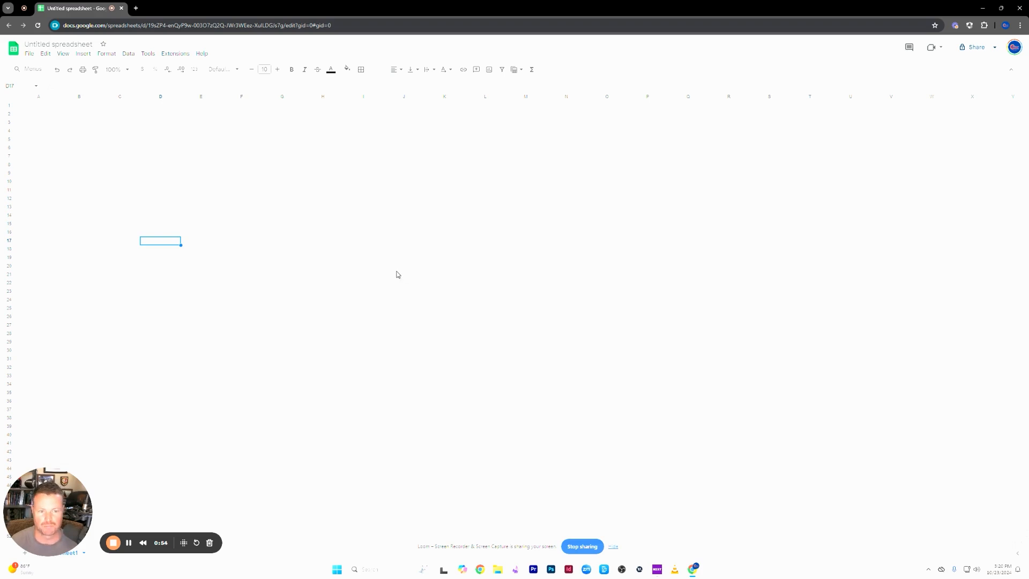
pyautogui.click(159, 183)
pyautogui.click(32, 105)
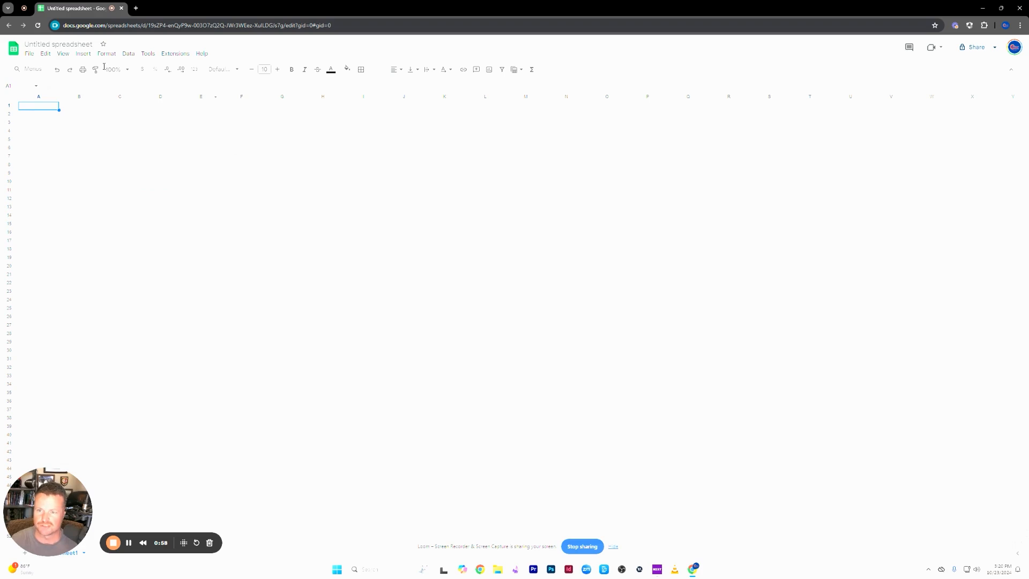
pyautogui.click(58, 44)
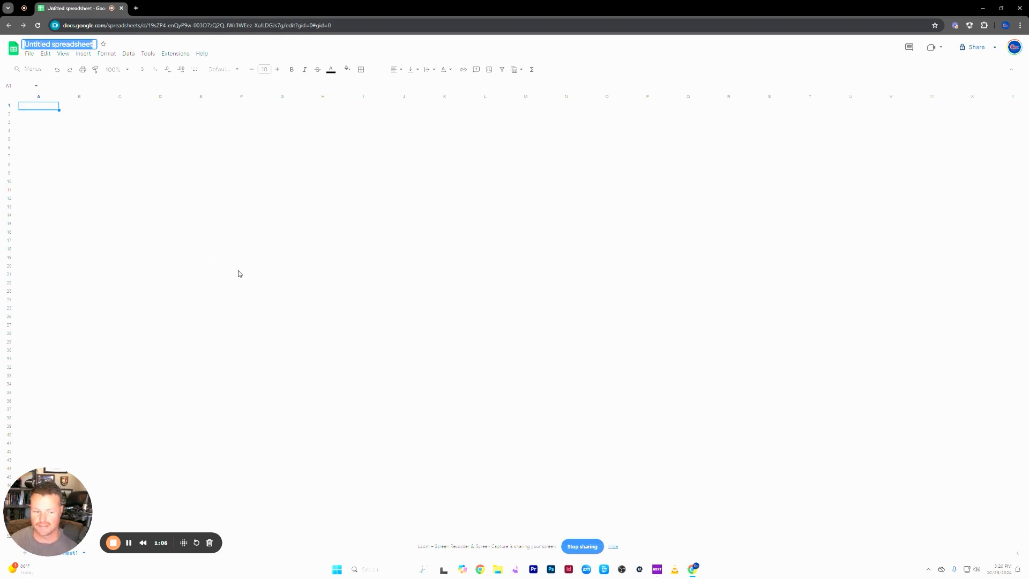
pyautogui.click(612, 547)
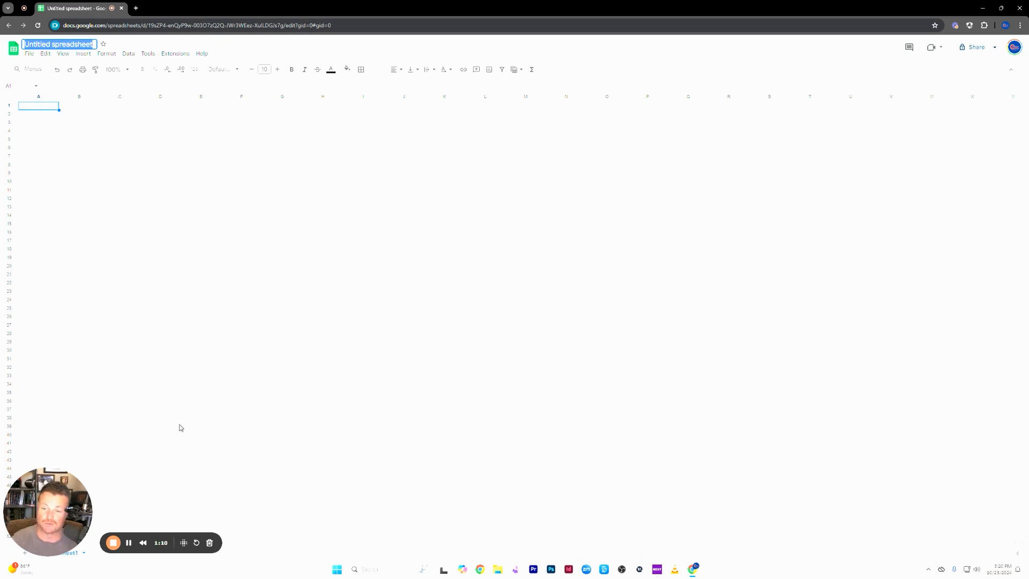
pyautogui.click(71, 148)
pyautogui.click(49, 114)
pyautogui.click(48, 106)
pyautogui.click(62, 224)
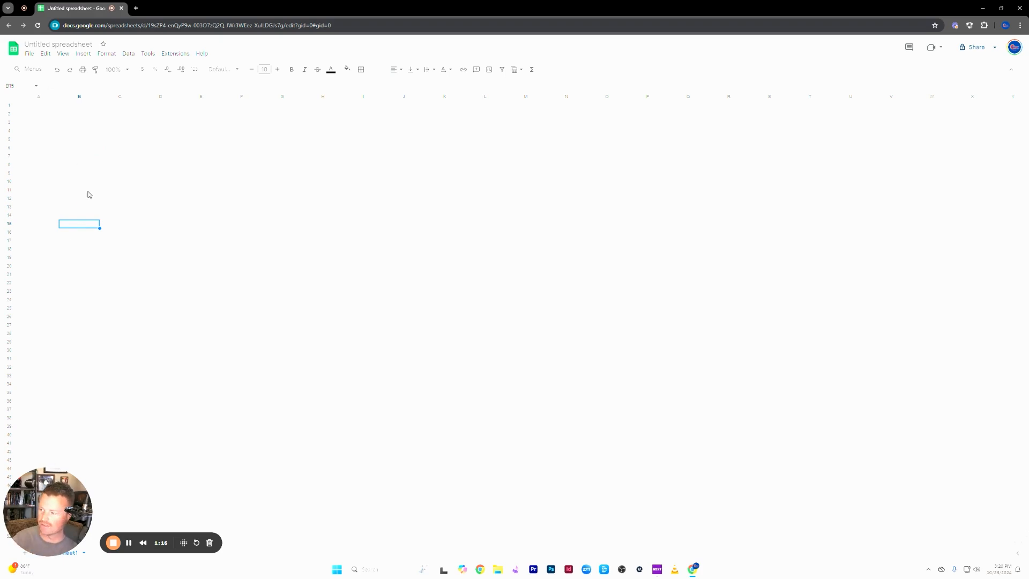
pyautogui.click(37, 169)
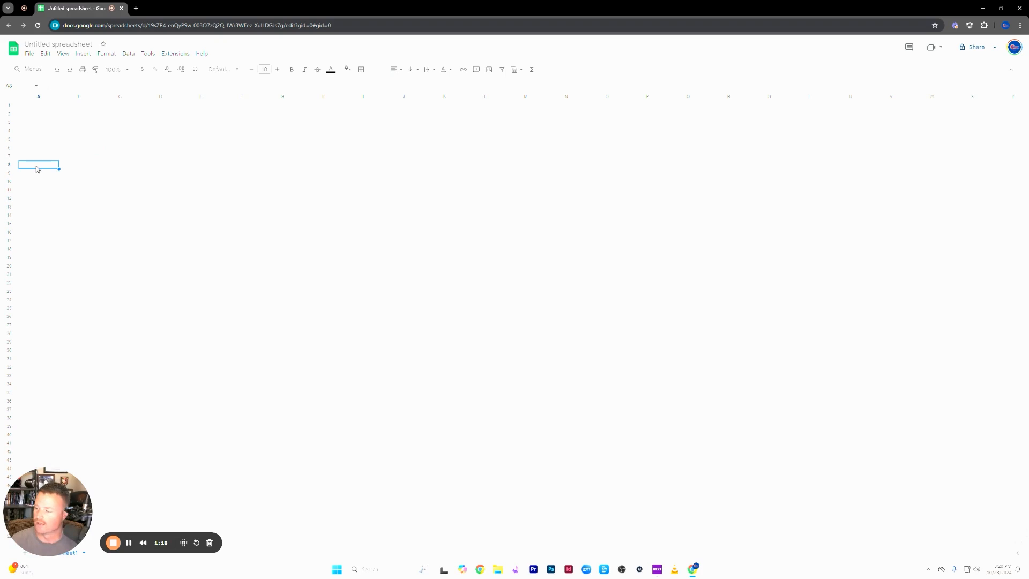
pyautogui.click(51, 150)
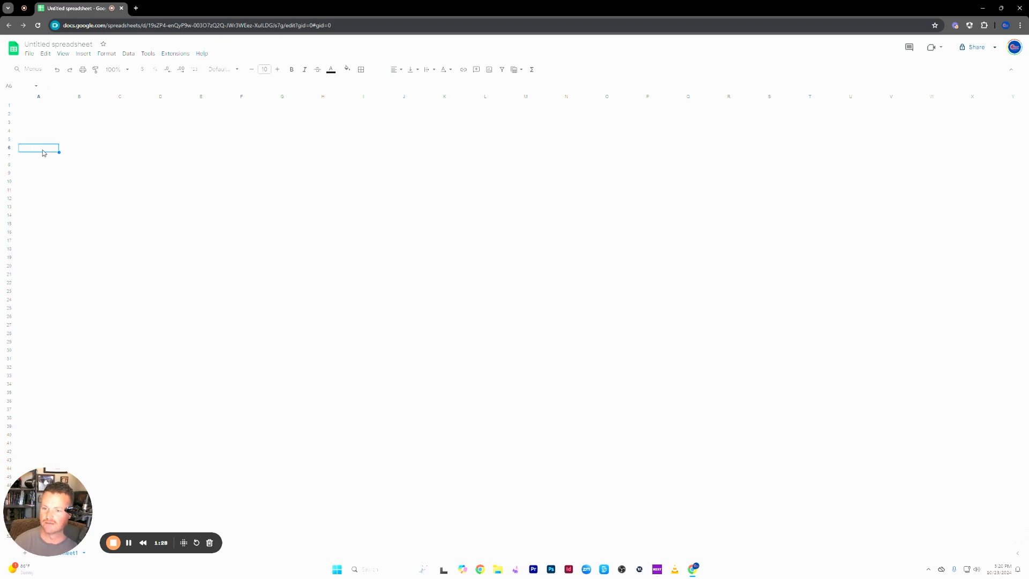
# - Fill the header row cells A6 through L6 with light gray
pyautogui.moveTo(39, 154); pyautogui.dragTo(478, 150)
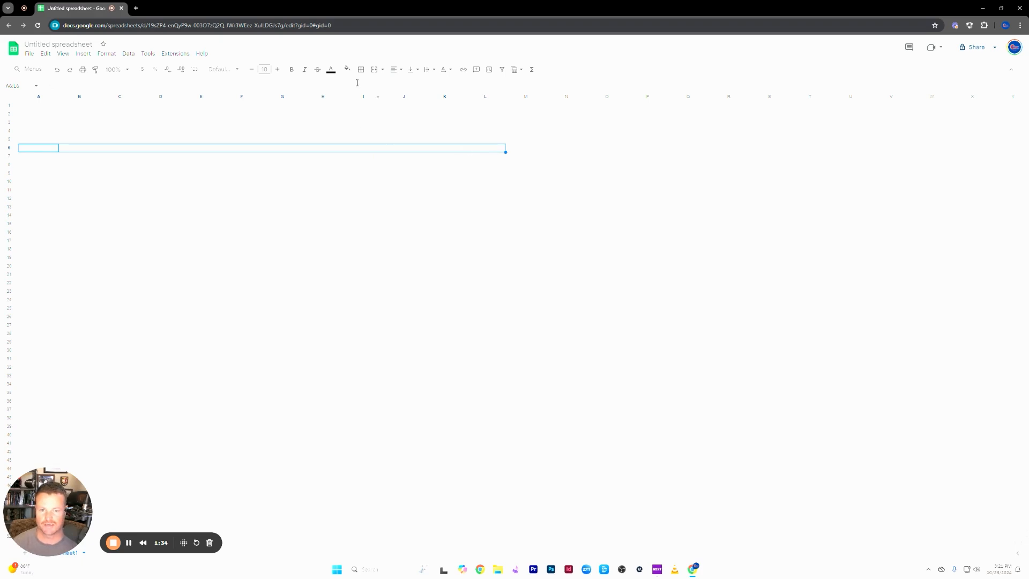
pyautogui.click(348, 69)
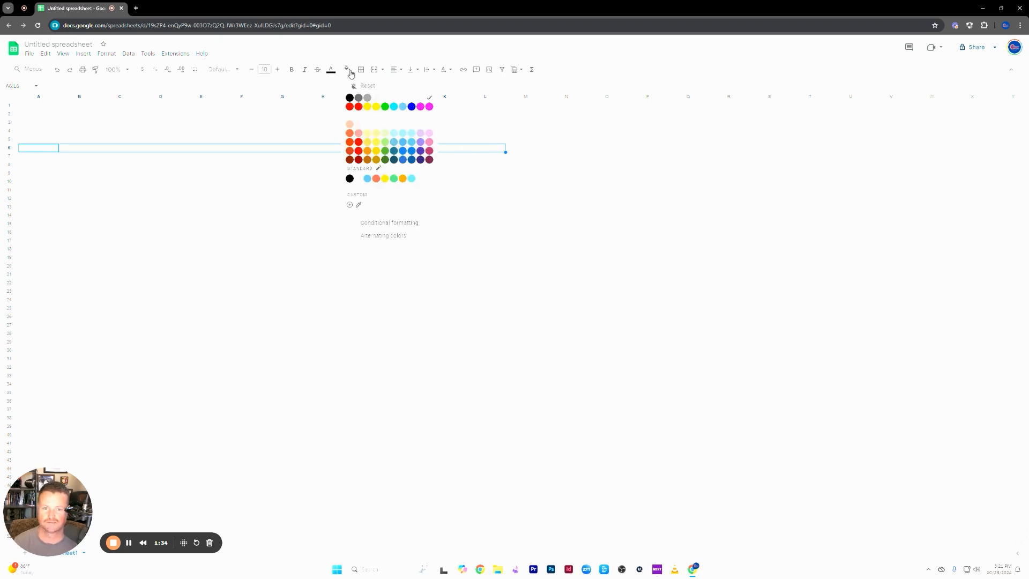
pyautogui.click(403, 100)
pyautogui.click(412, 276)
# - Enter the headings "Time" in A6 and "Period #" in B6
pyautogui.click(45, 150)
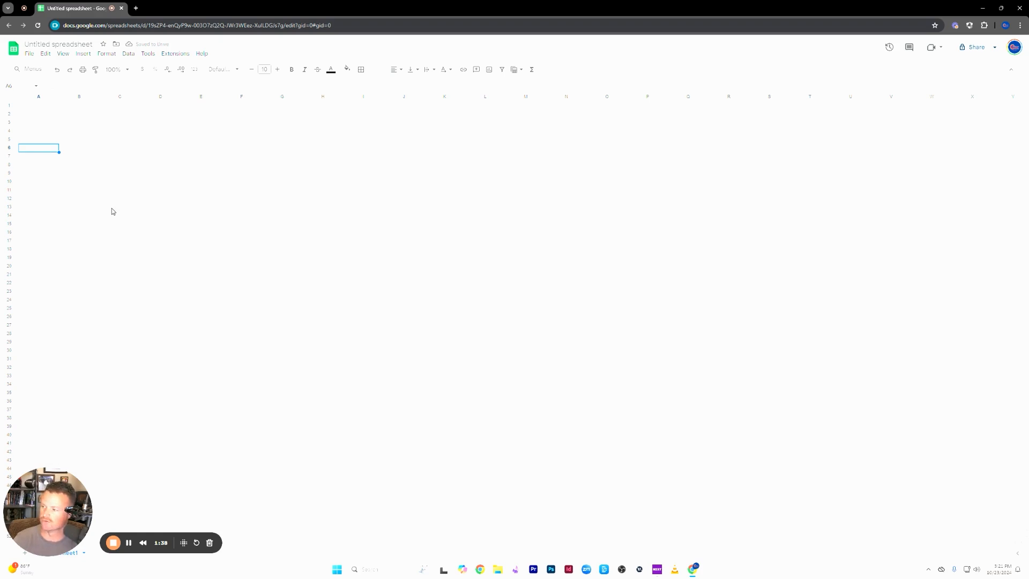
pyautogui.write('Time')
pyautogui.press('Tab')
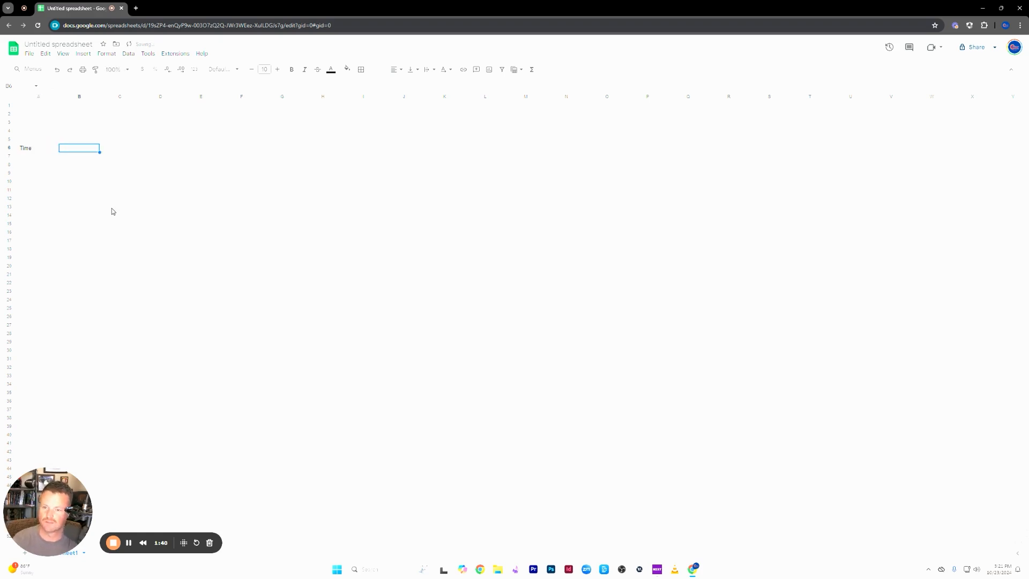
pyautogui.write('Period')
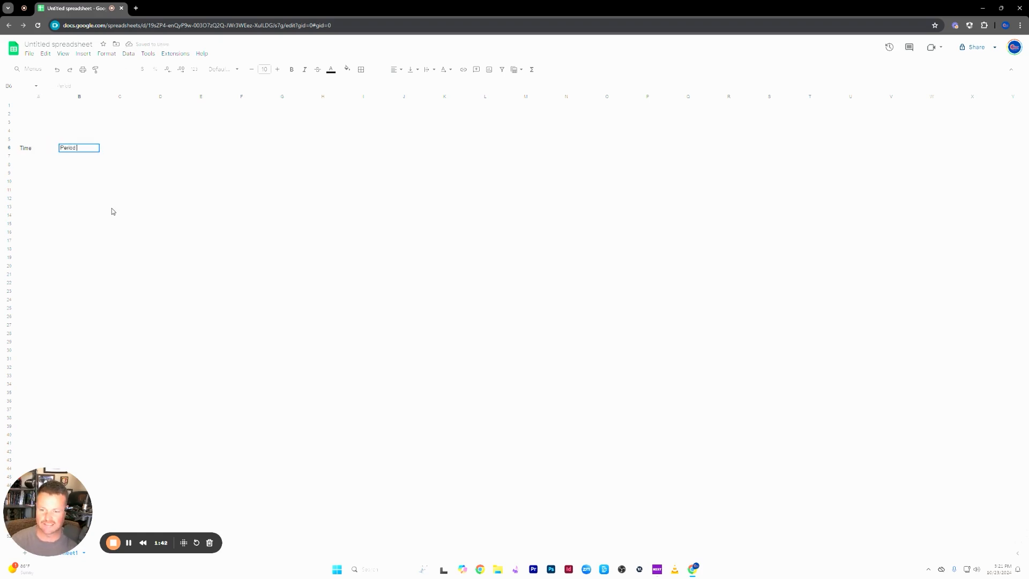
pyautogui.write(' #')
pyautogui.press('Tab')
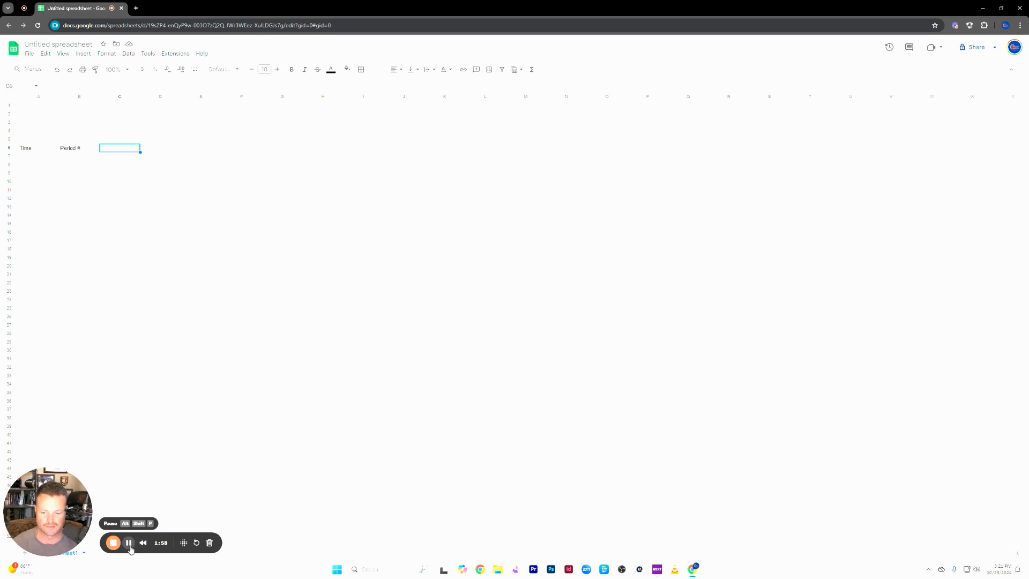
pyautogui.click(512, 301)
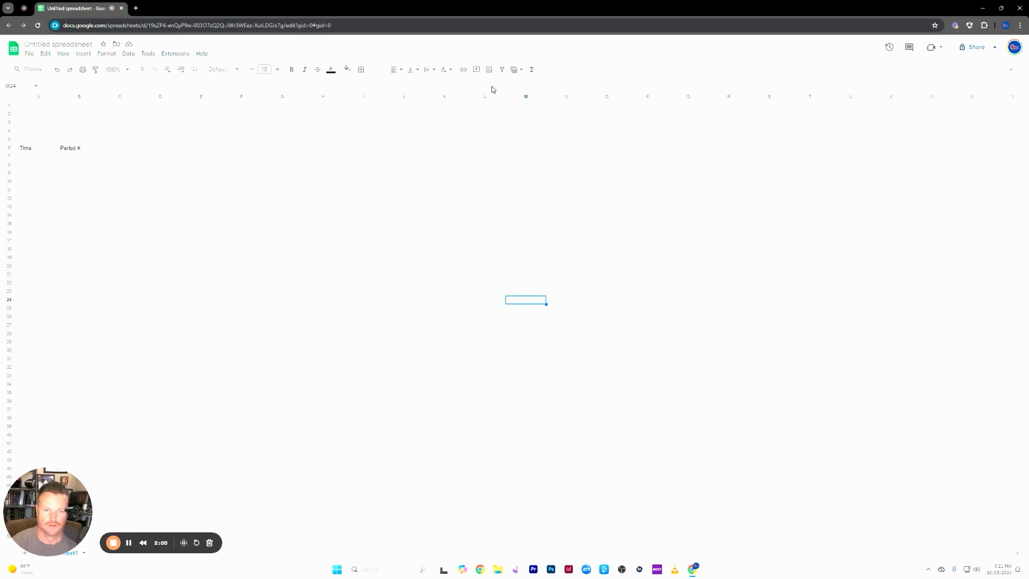
pyautogui.click(126, 241)
pyautogui.click(75, 156)
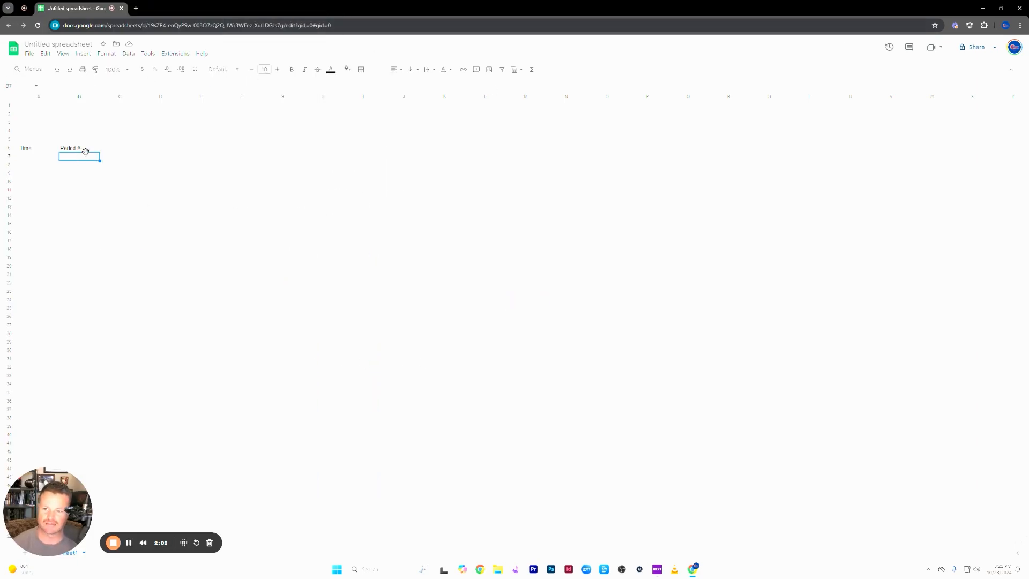
# - Merge the header cells C6:D6 and E6:F6 into two-column-wide cells
pyautogui.click(127, 149)
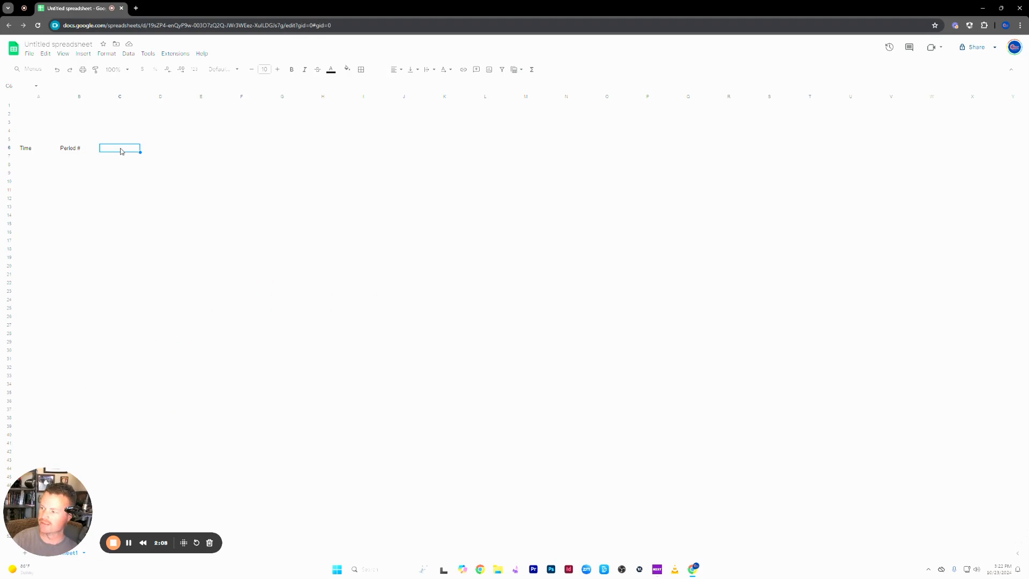
pyautogui.moveTo(129, 149); pyautogui.dragTo(246, 152)
pyautogui.click(375, 70)
pyautogui.click(375, 70)
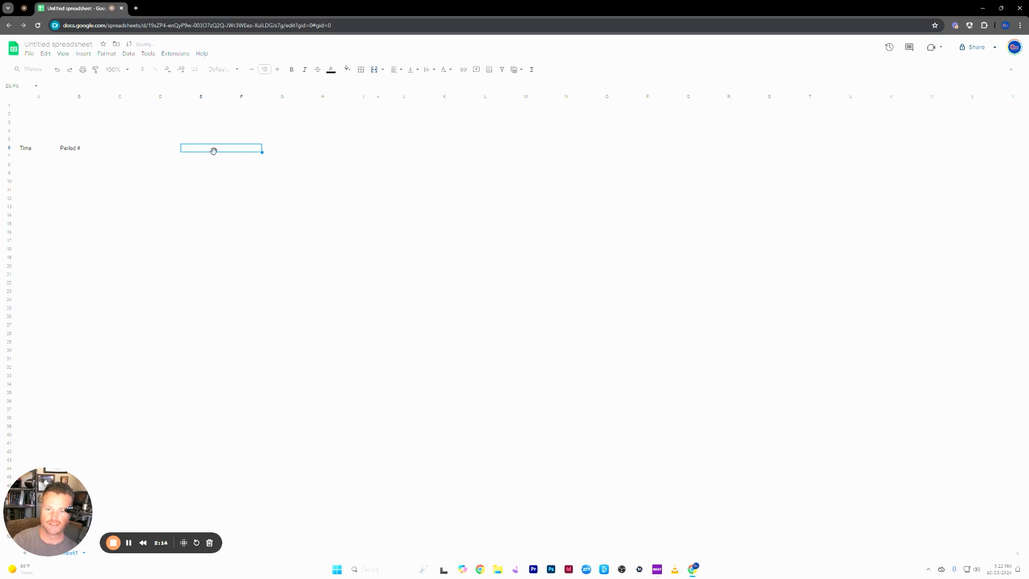
# - Copy the merged cell C6:D6 across row 6 to the cell pairs starting at E6, G6, I6 and K6
pyautogui.click(133, 152)
pyautogui.hotkey('ctrl', 'c')
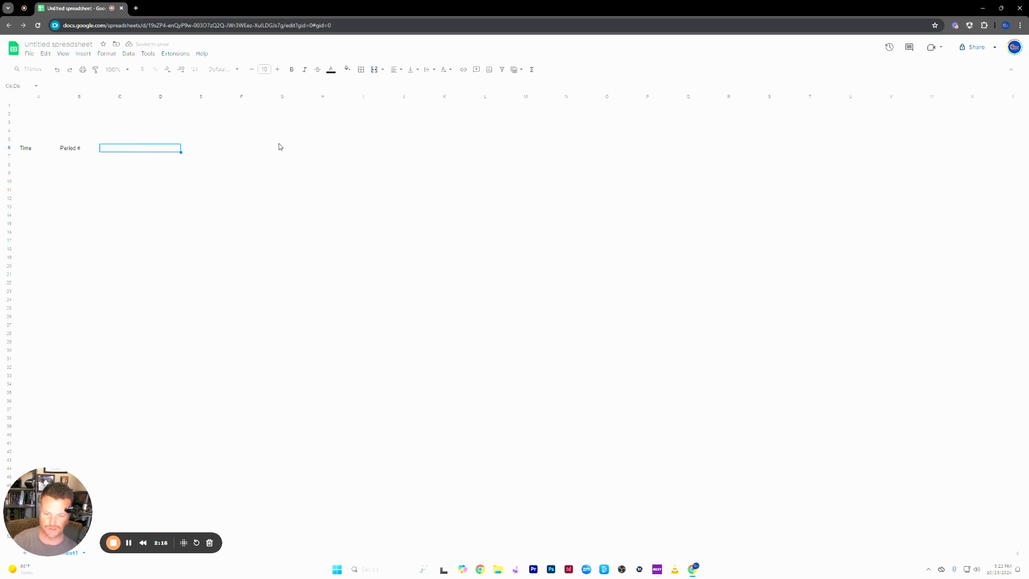
pyautogui.click(203, 150)
pyautogui.hotkey('ctrl', 'v')
pyautogui.click(292, 151)
pyautogui.hotkey('ctrl', 'v')
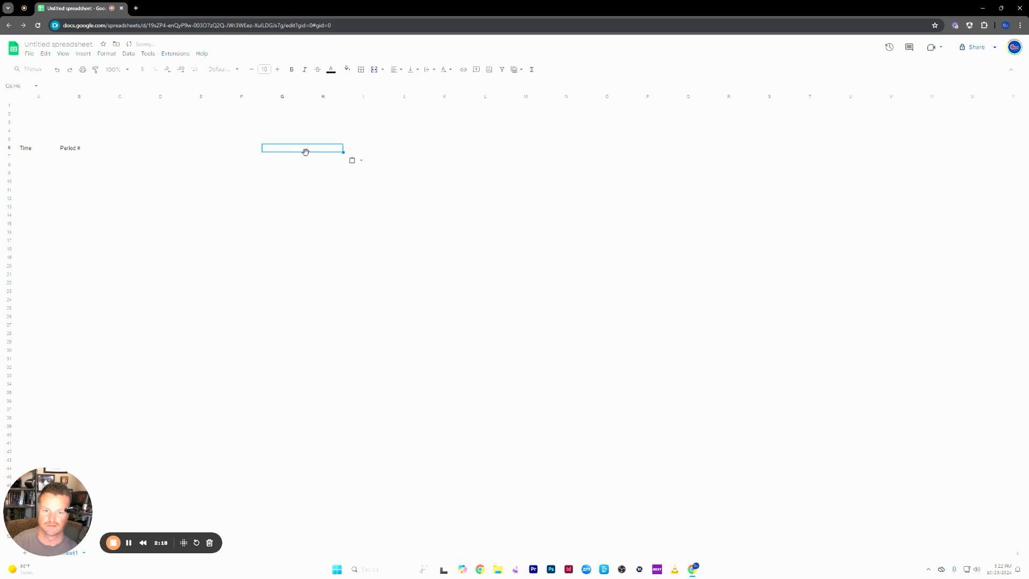
pyautogui.click(356, 152)
pyautogui.hotkey('ctrl', 'v')
pyautogui.click(445, 151)
pyautogui.hotkey('ctrl', 'v')
# - Check the merged cells across header row 6 by moving through them
pyautogui.click(323, 181)
pyautogui.click(165, 149)
pyautogui.press('Right')
pyautogui.press('Right')
pyautogui.press('Right')
pyautogui.press('Right')
pyautogui.press('Right')
pyautogui.press('Left')
pyautogui.press('Left')
pyautogui.press('Left')
pyautogui.press('Left')
pyautogui.press('Left')
pyautogui.press('Left')
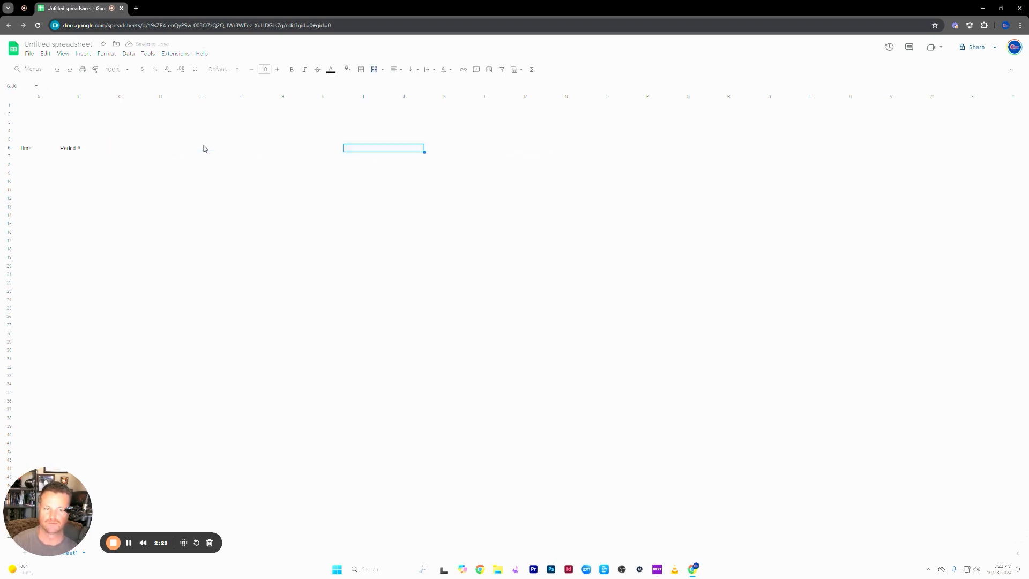
pyautogui.press('Right')
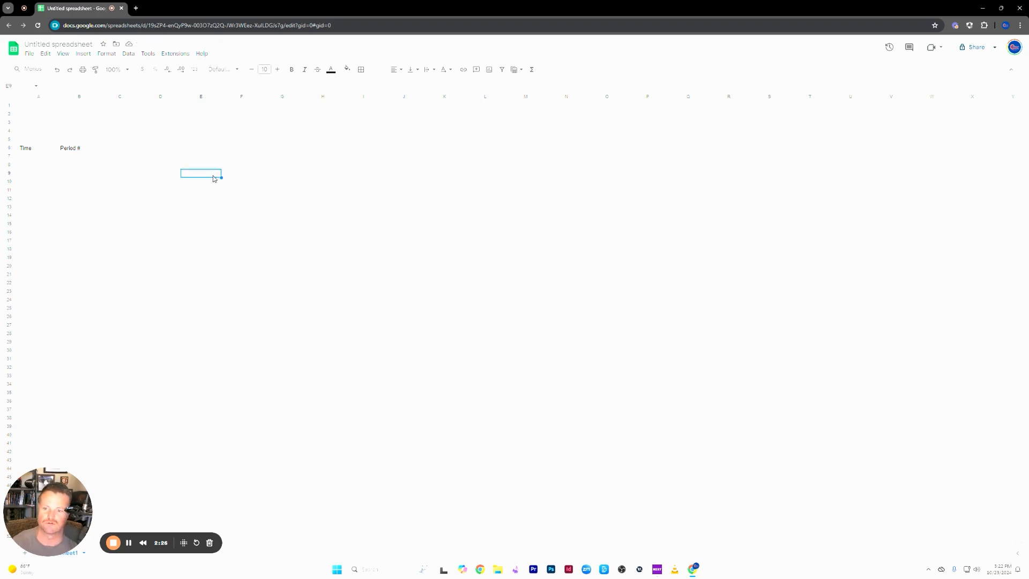
# - Enter the first two times, 2:40 in A7 and 2:45 in A8
pyautogui.click(38, 159)
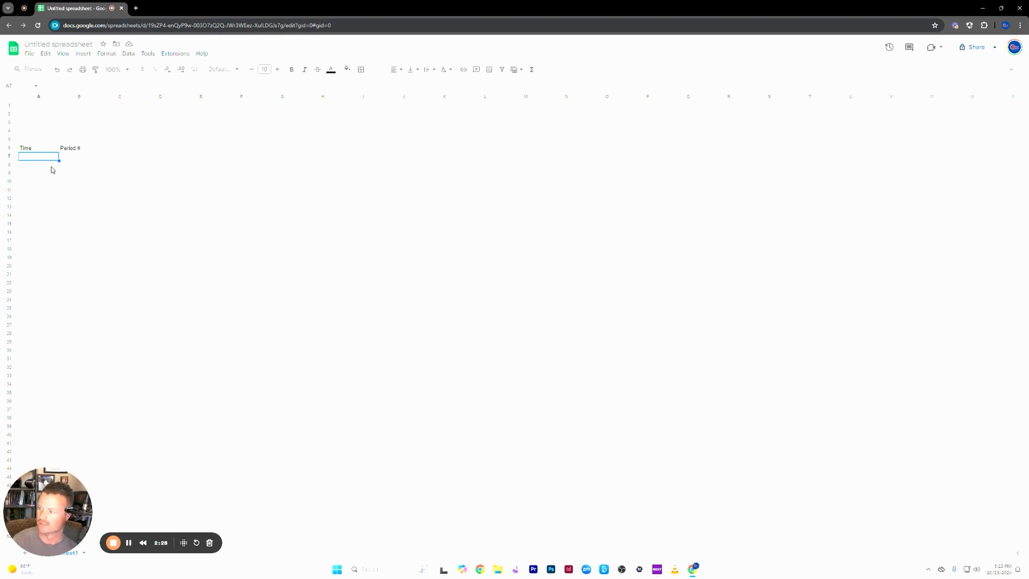
pyautogui.write('2:40')
pyautogui.press('Return')
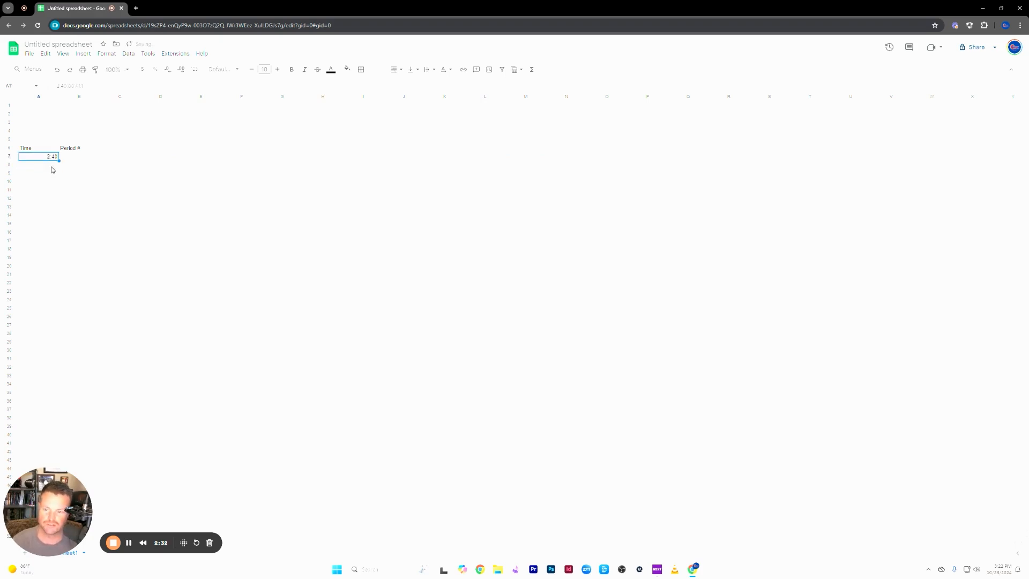
pyautogui.write('2:45')
pyautogui.press('Return')
# - Extend the five-minute time series from A7:A8 down to A44, and clear the extra time in A44 so it ends at 5:40
pyautogui.click(44, 167)
pyautogui.moveTo(51, 158); pyautogui.dragTo(43, 167)
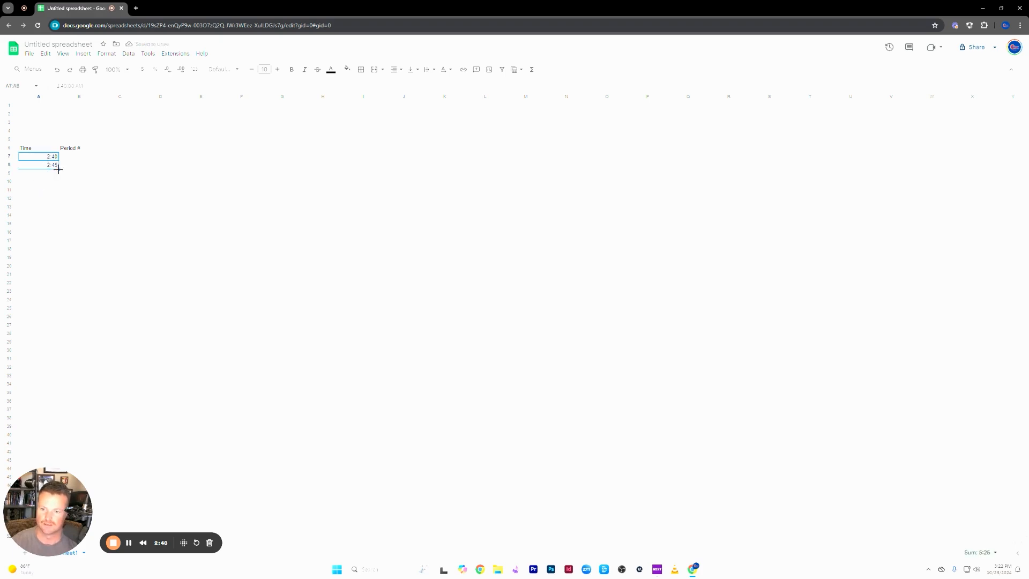
pyautogui.moveTo(59, 169); pyautogui.dragTo(57, 387)
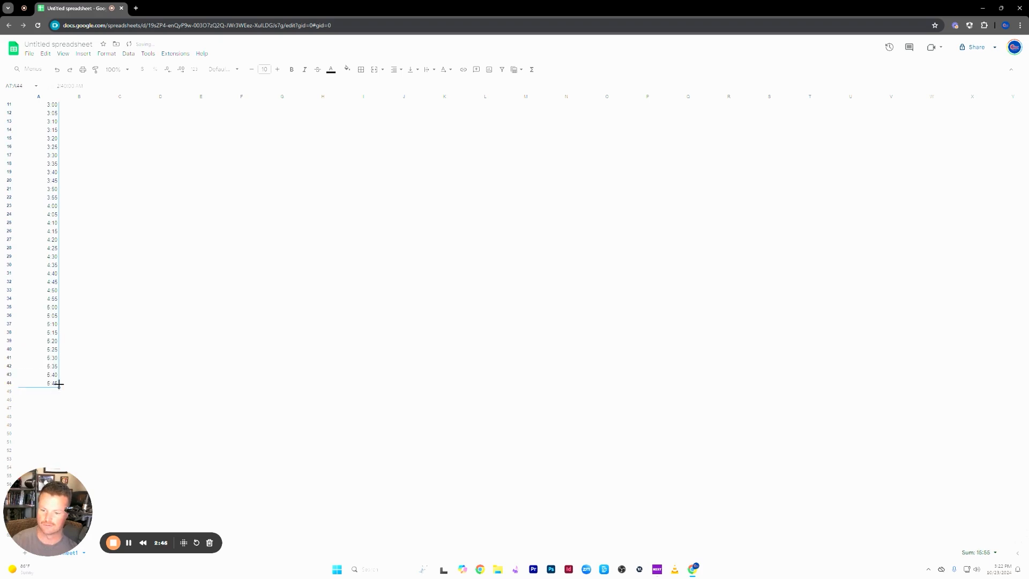
pyautogui.click(55, 383)
pyautogui.press('Delete')
pyautogui.click(74, 375)
pyautogui.scroll(3, 75, 378)
pyautogui.click(82, 163)
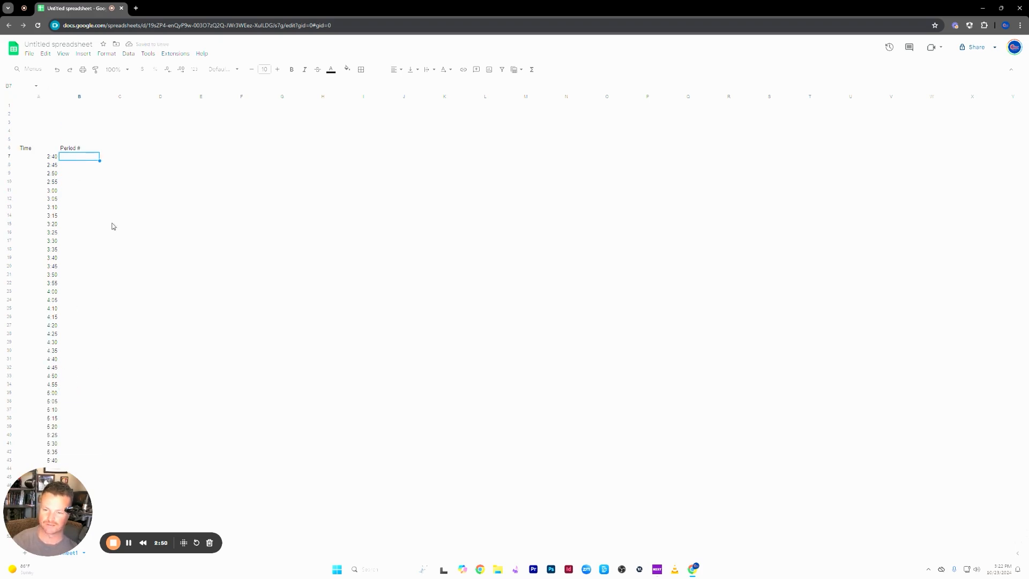
# - Enter the position headings "OL | DL", "TE/H | ILB", "RB | OLB", "QB | FS" and "WR | DB" in the merged cells of row 6
pyautogui.click(124, 150)
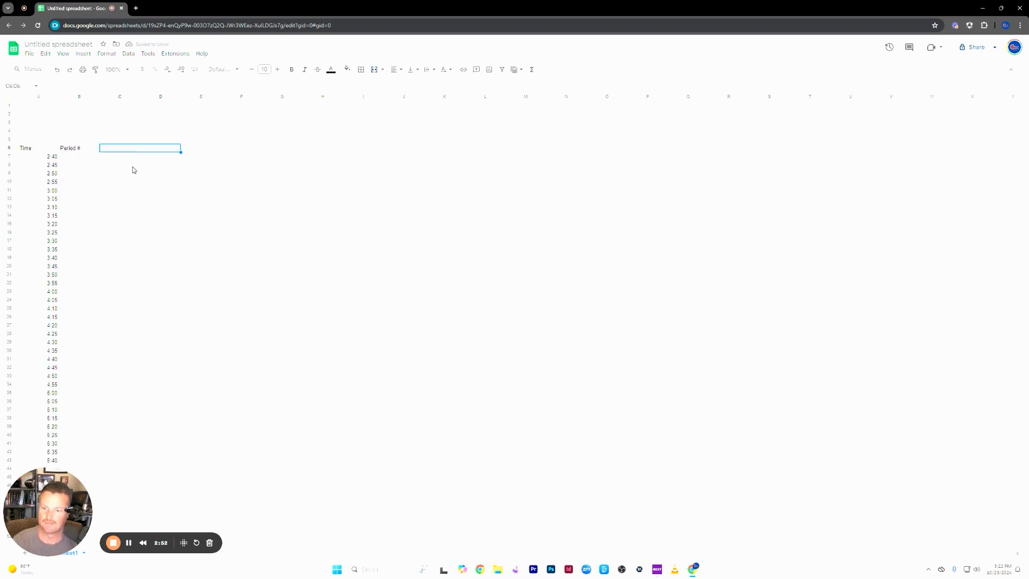
pyautogui.write('OL')
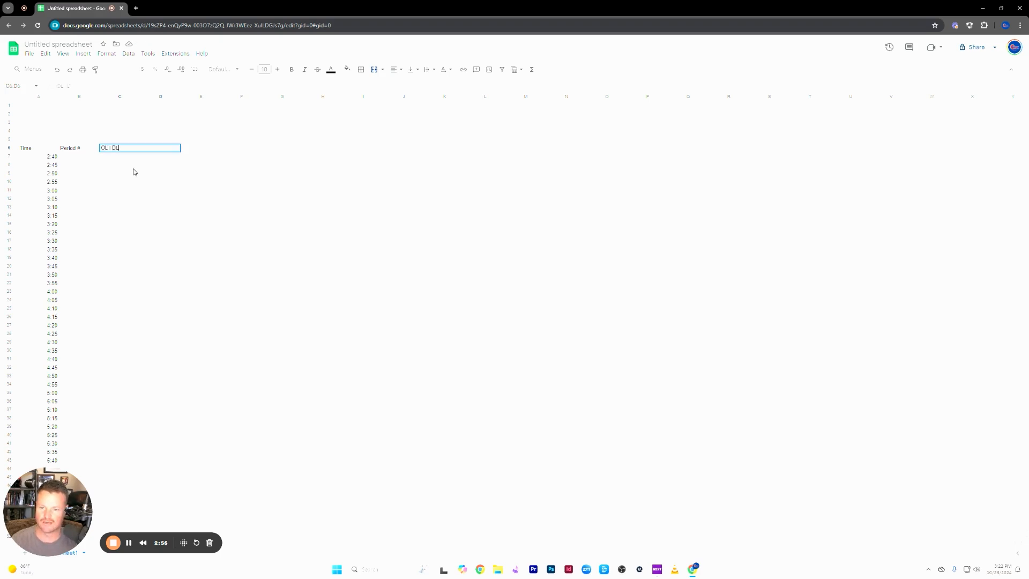
pyautogui.write(' | DL')
pyautogui.press('Tab')
pyautogui.write('TE')
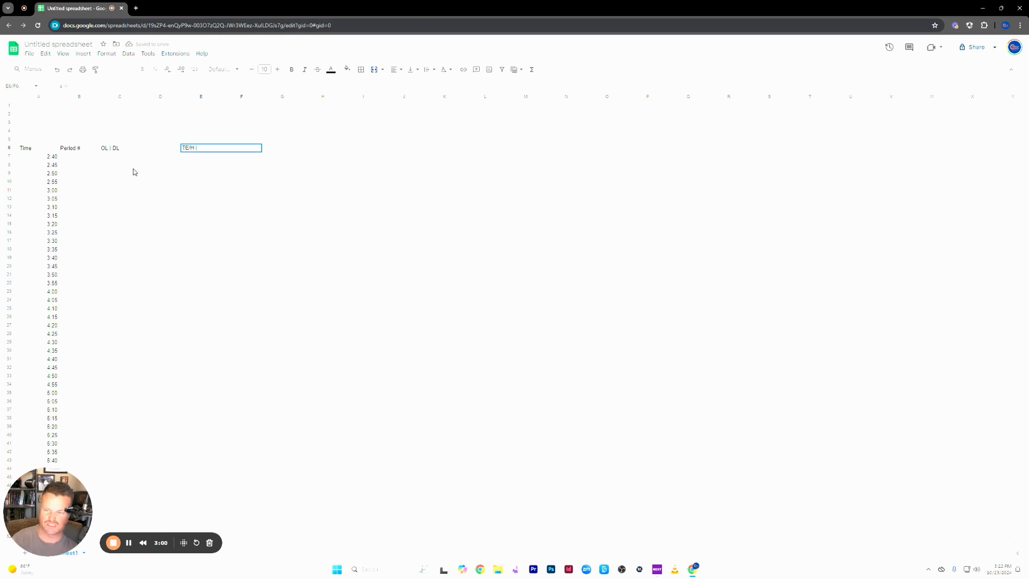
pyautogui.press('Tab')
pyautogui.write('R')
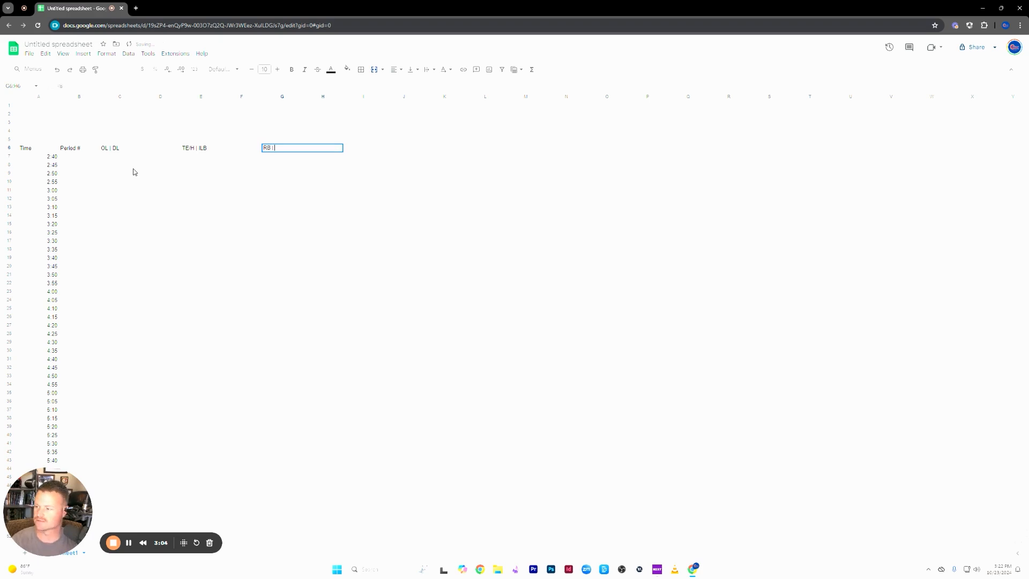
pyautogui.press('Tab')
pyautogui.write('Q')
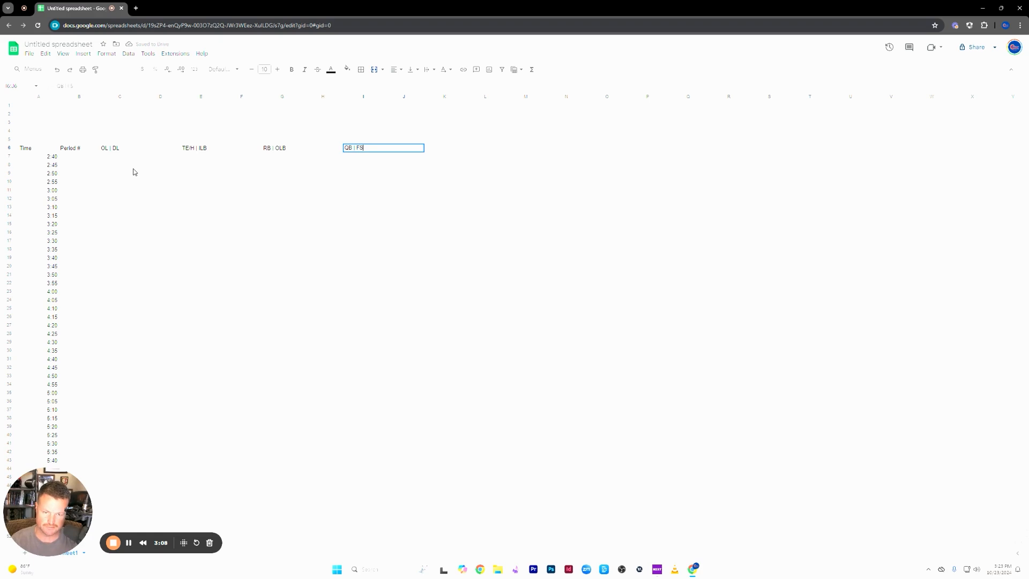
pyautogui.press('Tab')
pyautogui.write('WR | DB')
pyautogui.click(223, 282)
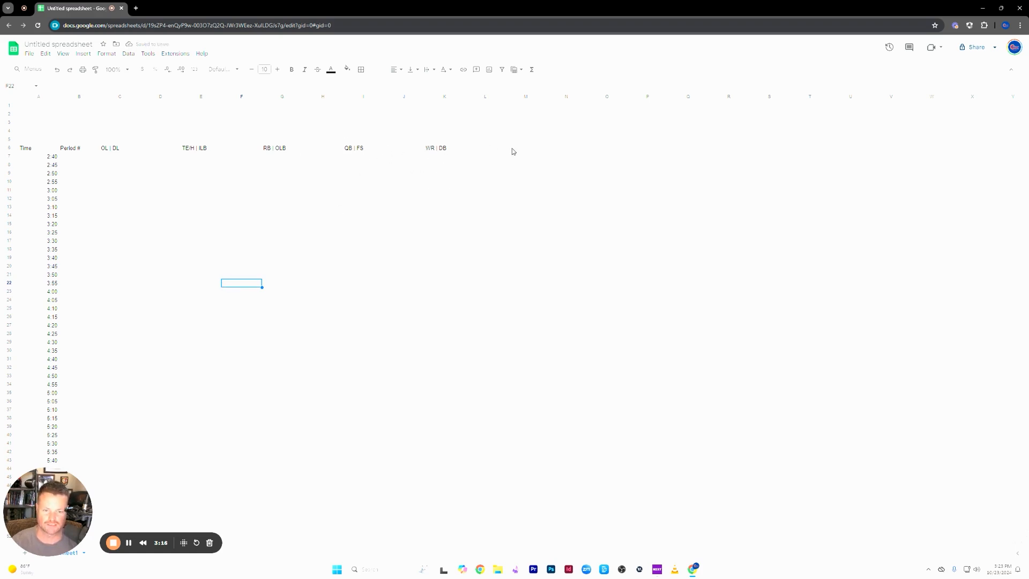
pyautogui.moveTo(374, 158); pyautogui.dragTo(495, 160)
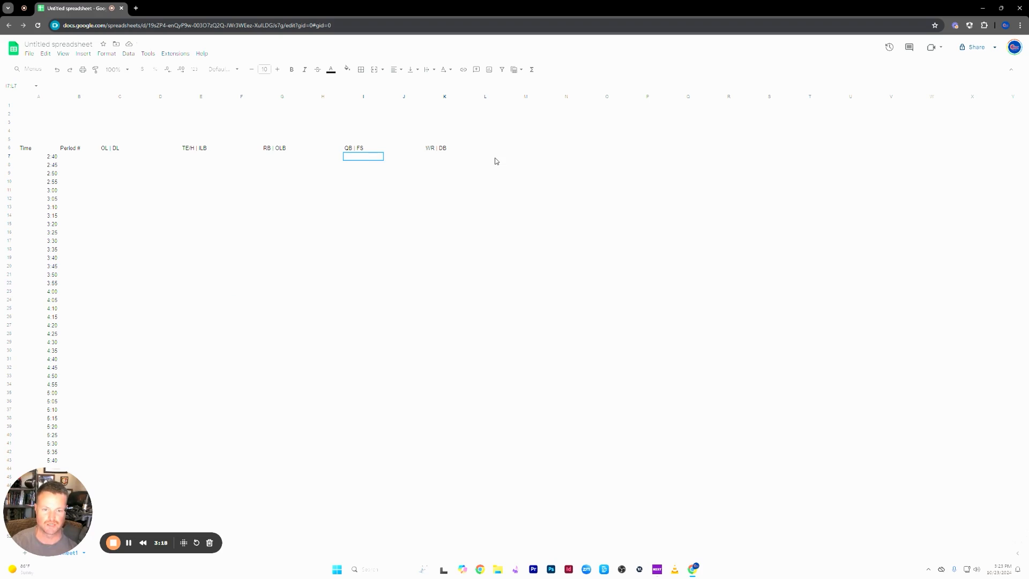
pyautogui.click(399, 291)
pyautogui.moveTo(409, 159); pyautogui.dragTo(275, 163)
pyautogui.click(311, 197)
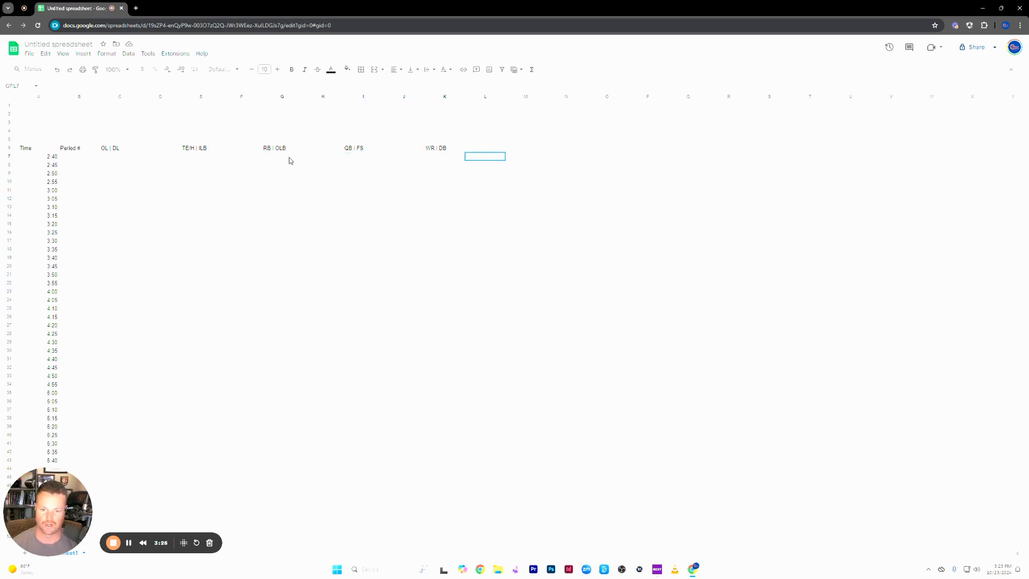
pyautogui.moveTo(106, 156); pyautogui.dragTo(239, 162)
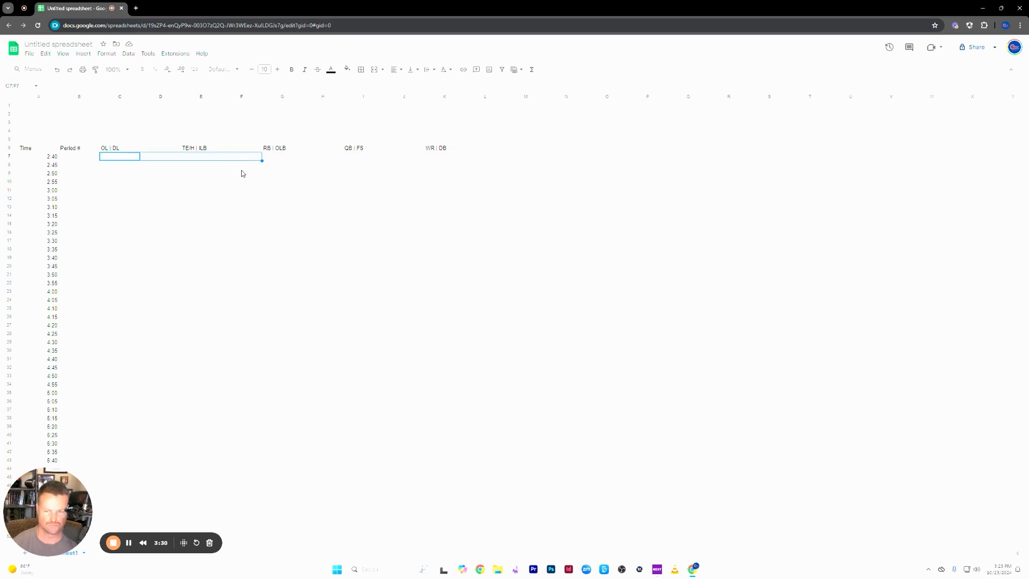
pyautogui.click(244, 166)
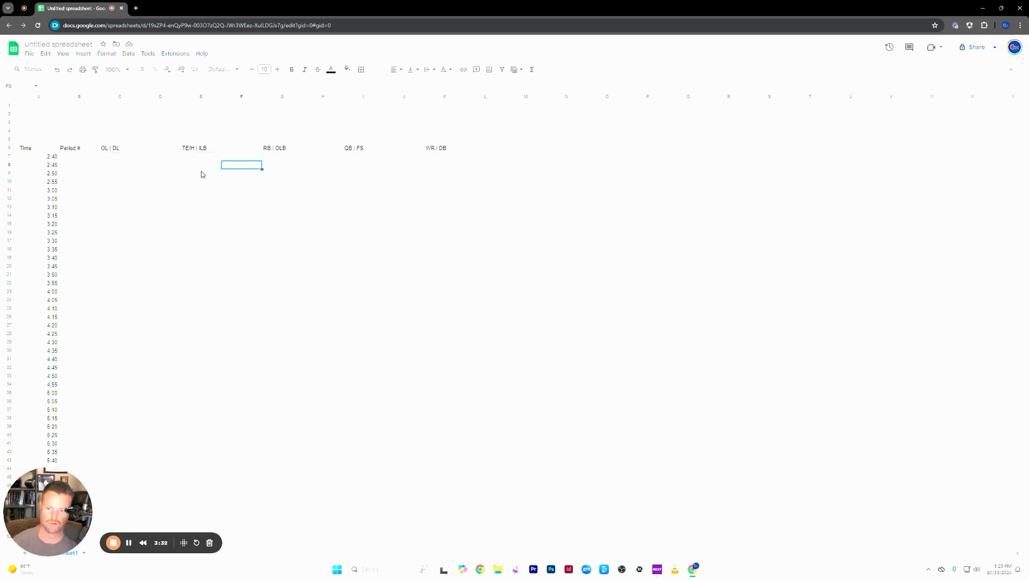
pyautogui.click(184, 193)
pyautogui.click(200, 158)
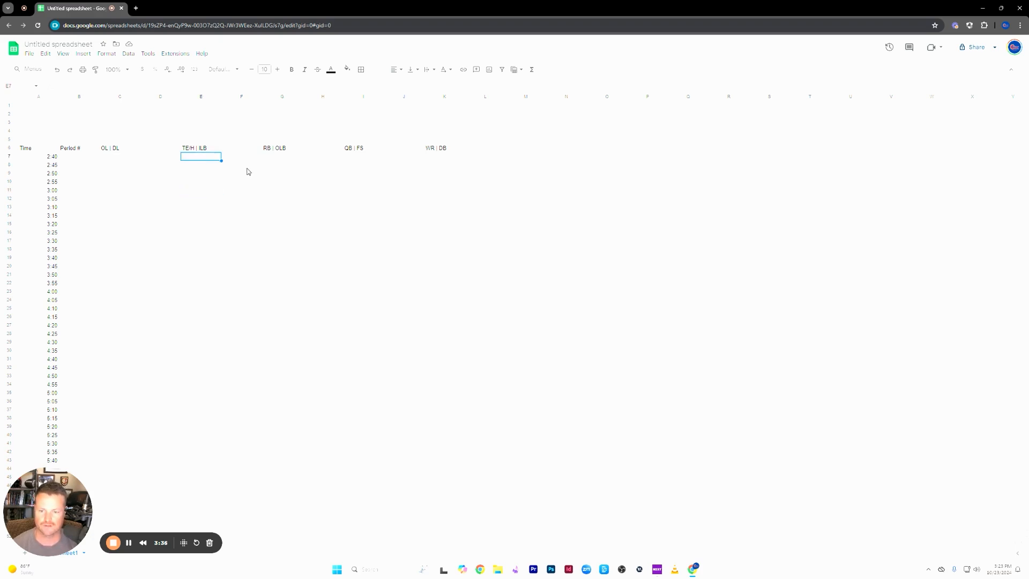
pyautogui.click(129, 159)
pyautogui.click(282, 215)
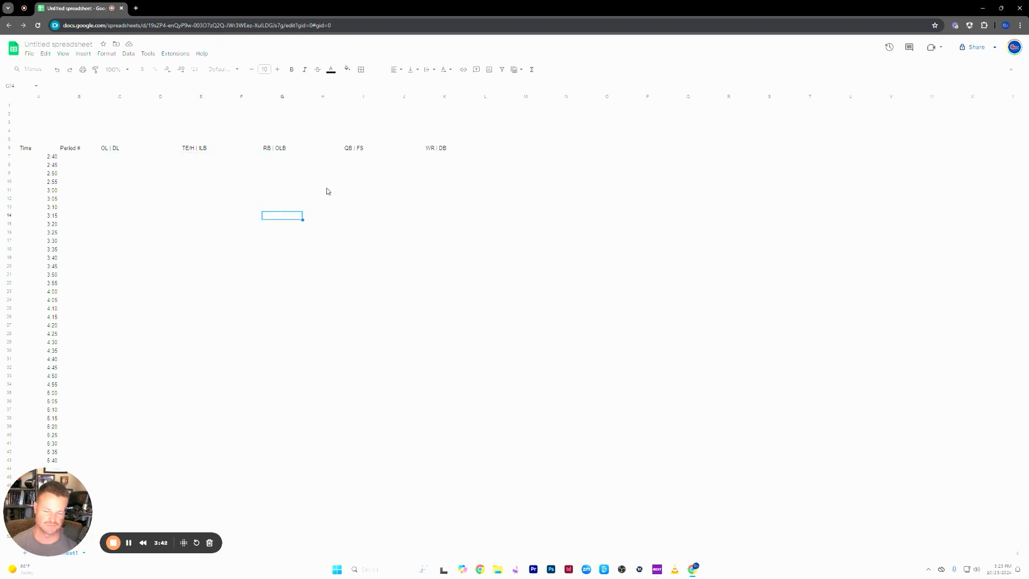
# - Centre all cells of the sheet horizontally and align them to the middle vertically
pyautogui.click(11, 97)
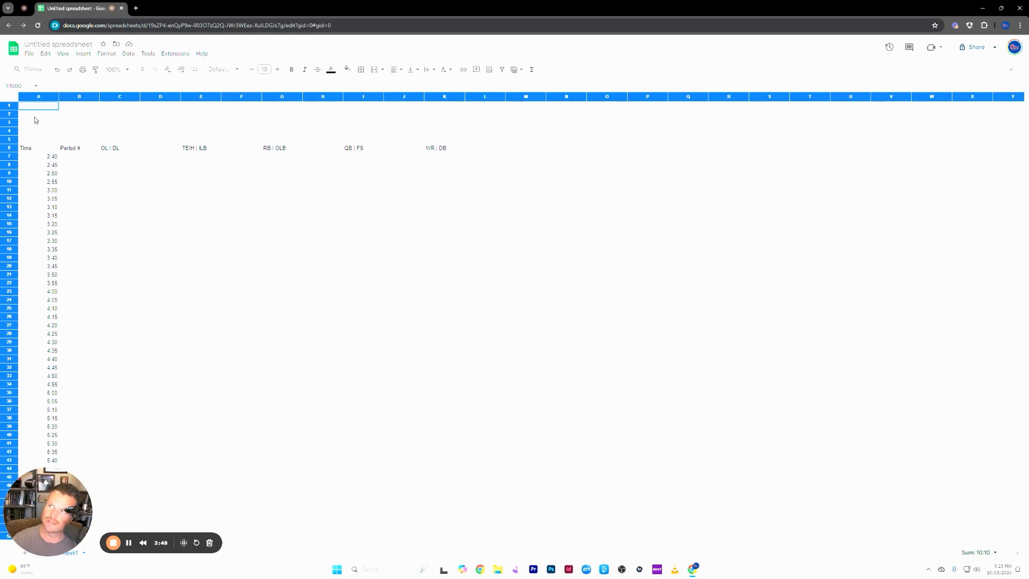
pyautogui.click(397, 69)
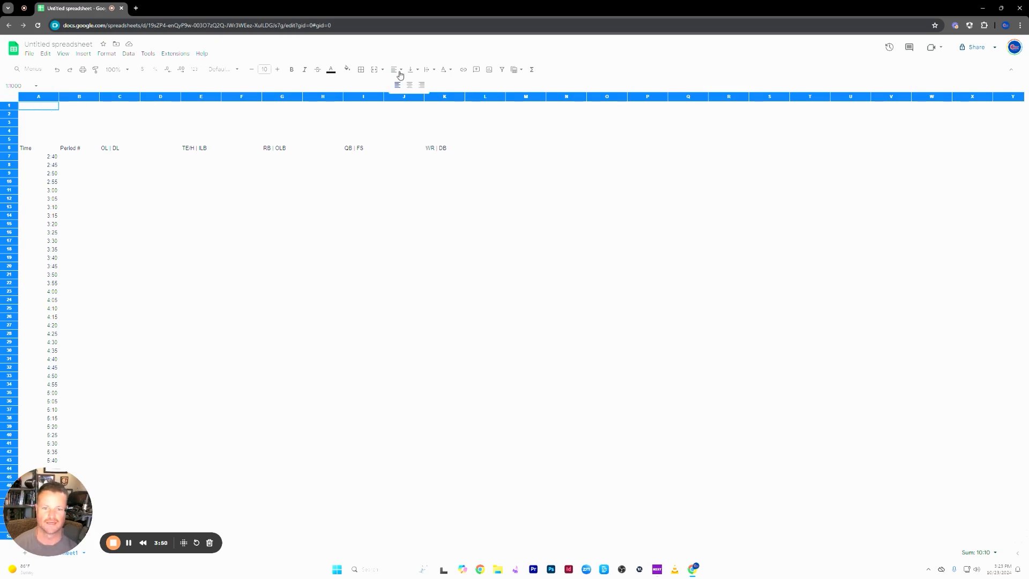
pyautogui.click(410, 86)
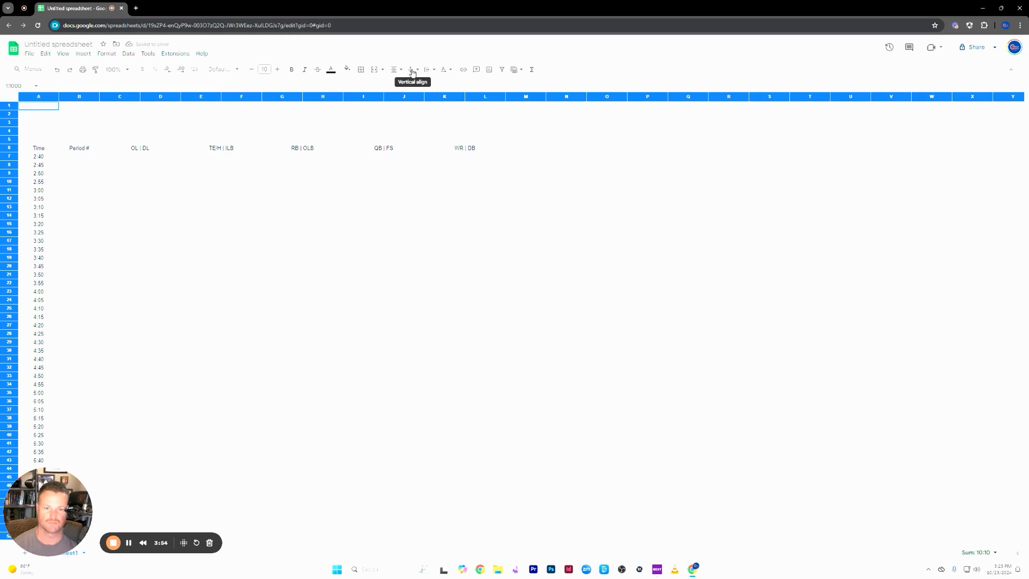
pyautogui.click(364, 199)
pyautogui.scroll(-2, 131, 182)
pyautogui.scroll(2, 282, 208)
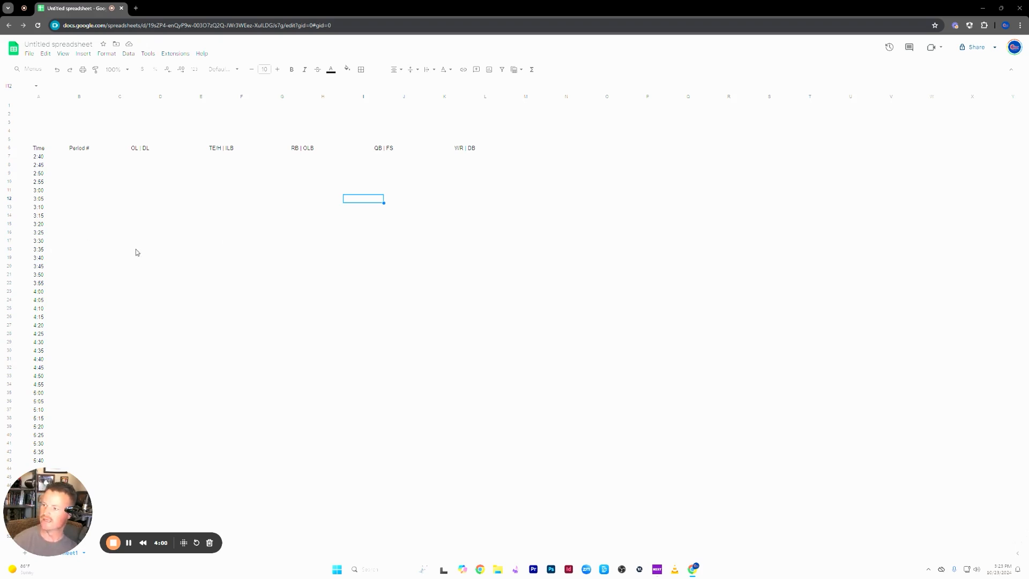
pyautogui.click(196, 226)
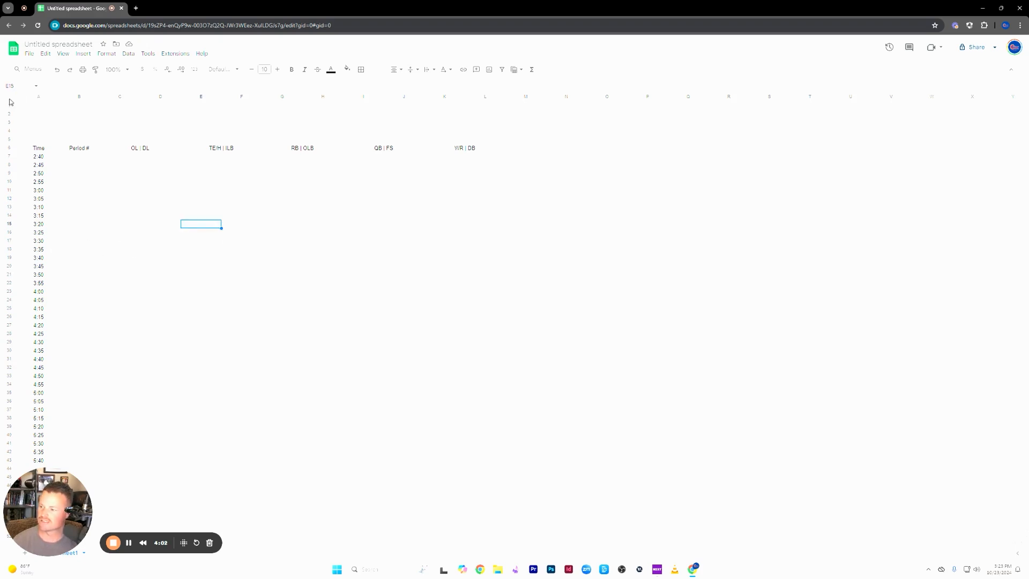
# - Increase the font size of the header cells in row 6, from "Time" across to "WR | DB"
pyautogui.click(32, 149)
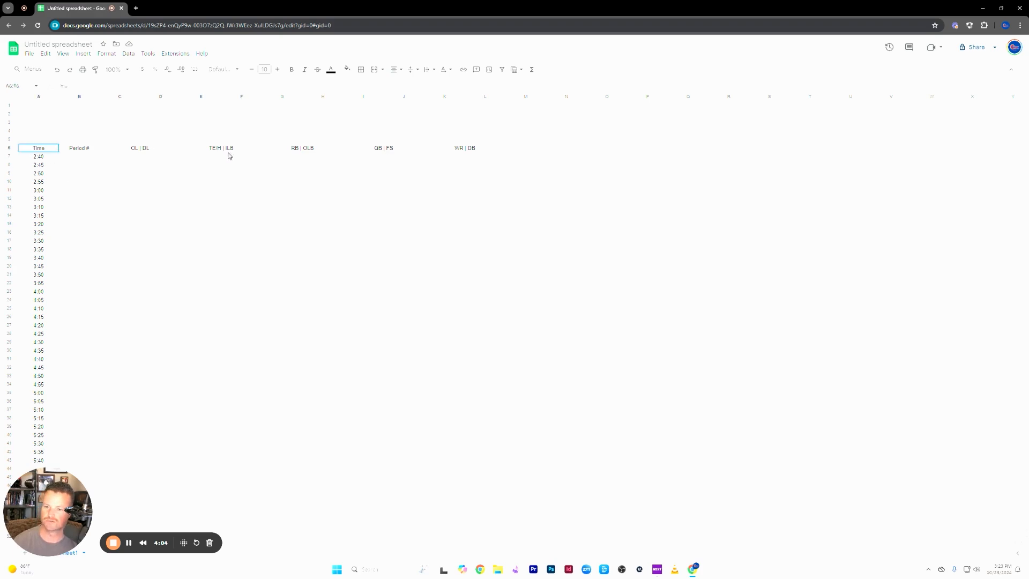
pyautogui.keyDown('shift'); pyautogui.click(466, 149); pyautogui.keyUp('shift')
pyautogui.click(277, 70)
pyautogui.click(245, 194)
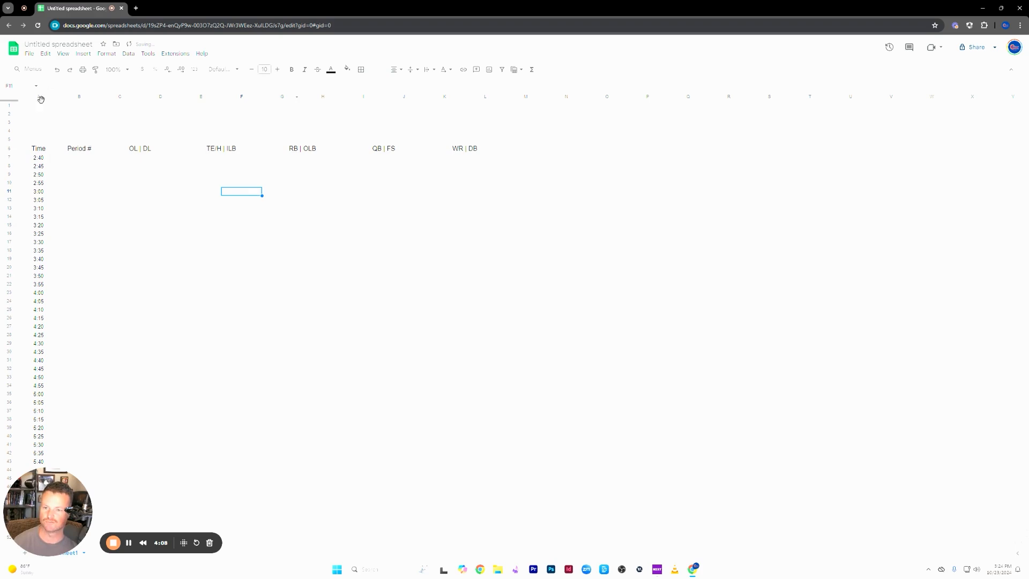
pyautogui.moveTo(38, 158); pyautogui.dragTo(42, 384)
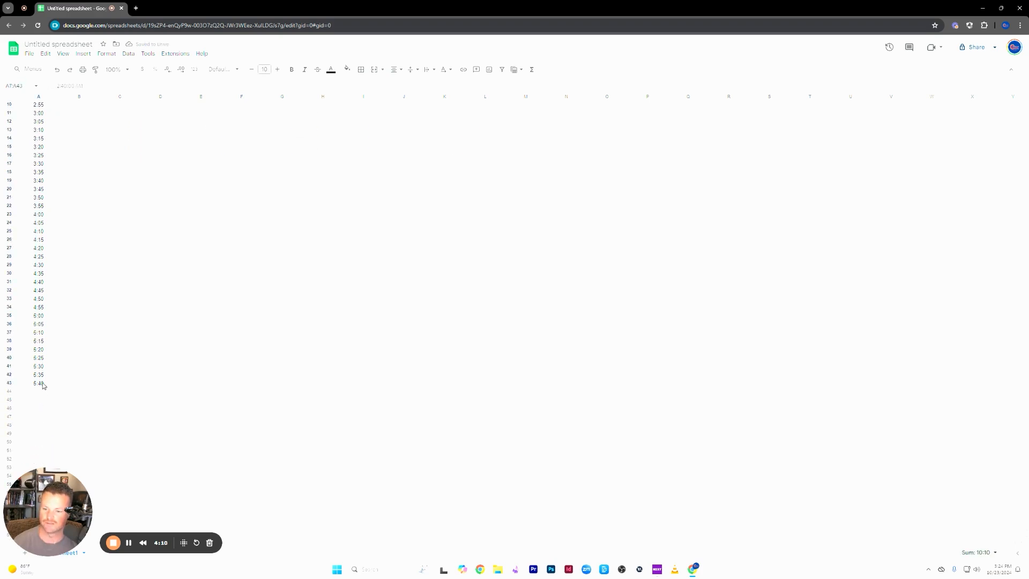
pyautogui.scroll(3, 160, 347)
pyautogui.click(161, 259)
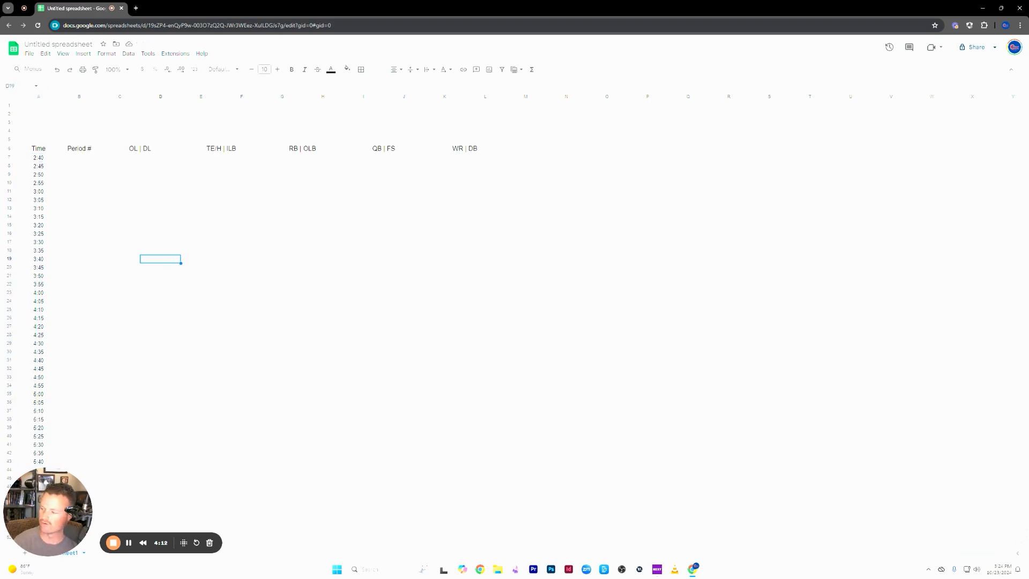
pyautogui.click(328, 302)
# - Set the font size of the times in A7:A43 to 12
pyautogui.click(53, 160)
pyautogui.scroll(-2, 52, 162)
pyautogui.keyDown('shift'); pyautogui.click(50, 377); pyautogui.keyUp('shift')
pyautogui.click(277, 69)
pyautogui.click(278, 70)
pyautogui.click(242, 280)
pyautogui.scroll(3, 203, 285)
pyautogui.click(130, 208)
# - Set the font size of the empty period cells B7:B43 to 12
pyautogui.click(78, 161)
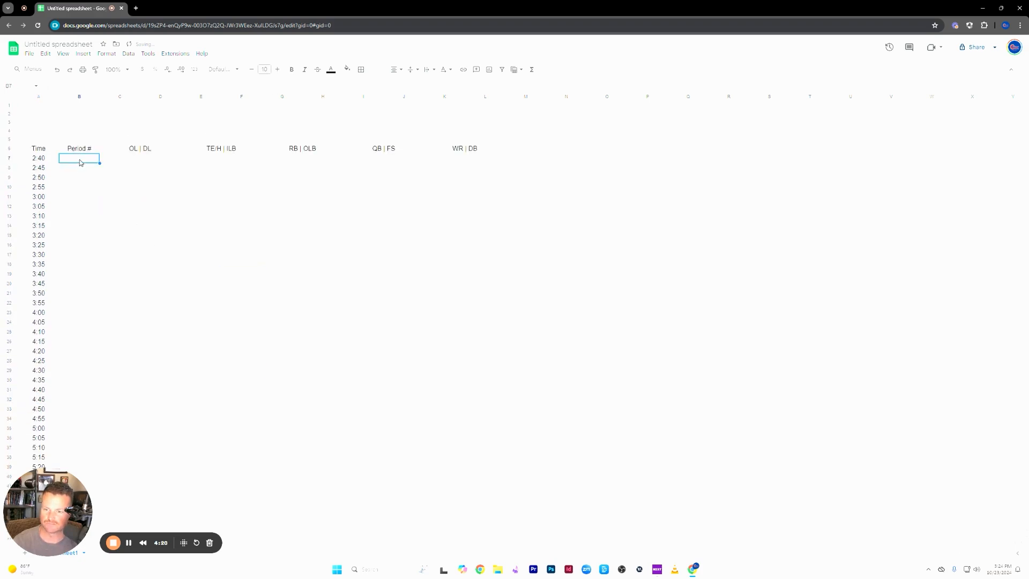
pyautogui.scroll(-4, 79, 161)
pyautogui.keyDown('shift'); pyautogui.click(89, 384); pyautogui.keyUp('shift')
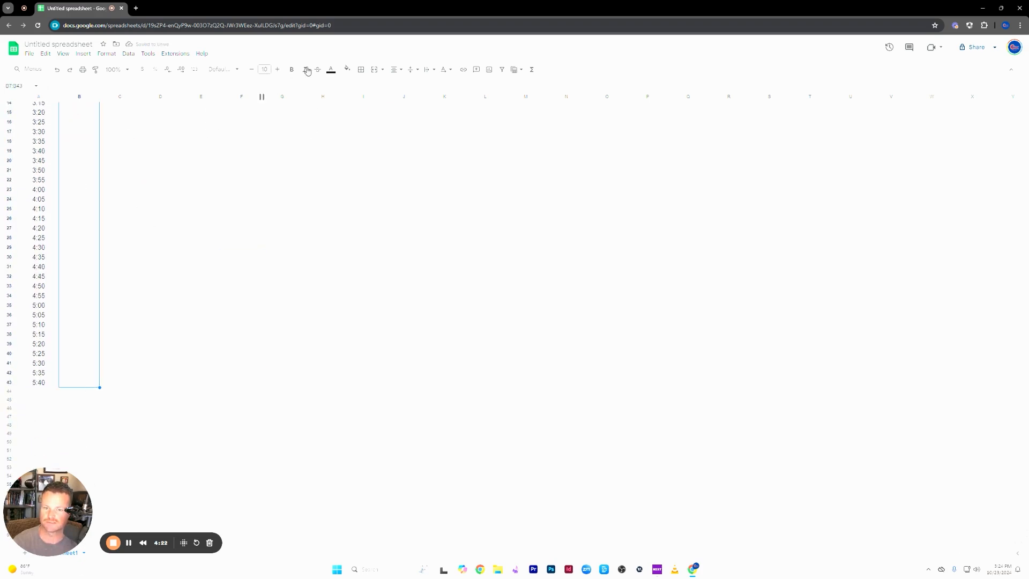
pyautogui.click(278, 69)
pyautogui.scroll(4, 250, 265)
pyautogui.click(242, 284)
# - Enter "Meeting" in B7 as the period for 2:40
pyautogui.click(80, 161)
pyautogui.click(102, 244)
pyautogui.click(86, 158)
pyautogui.write('Meeting')
pyautogui.press('Return')
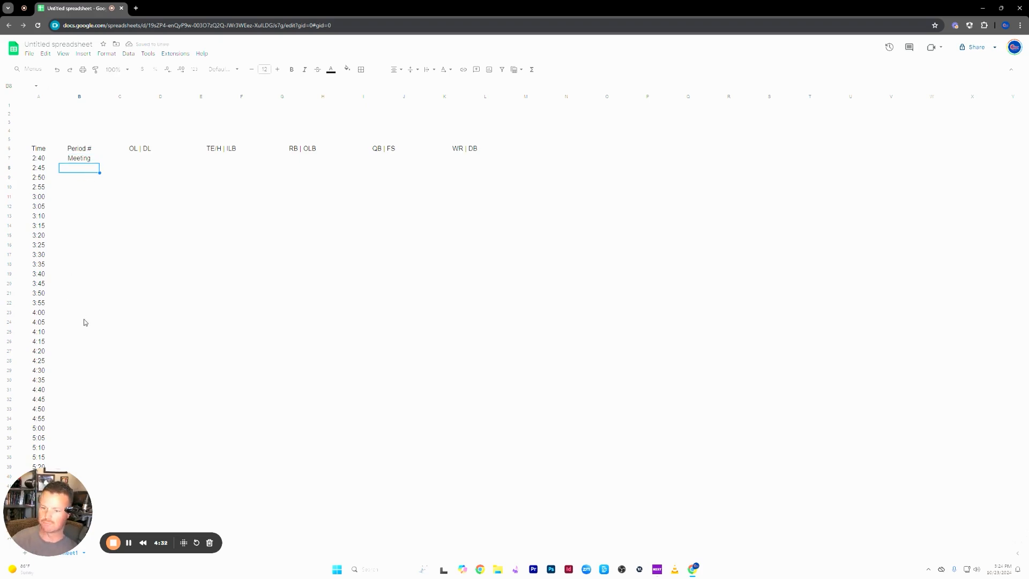
# - Enter "PP" in B16, B17 and B18 for the 3:25, 3:30 and 3:35 periods
pyautogui.click(79, 245)
pyautogui.write('po')
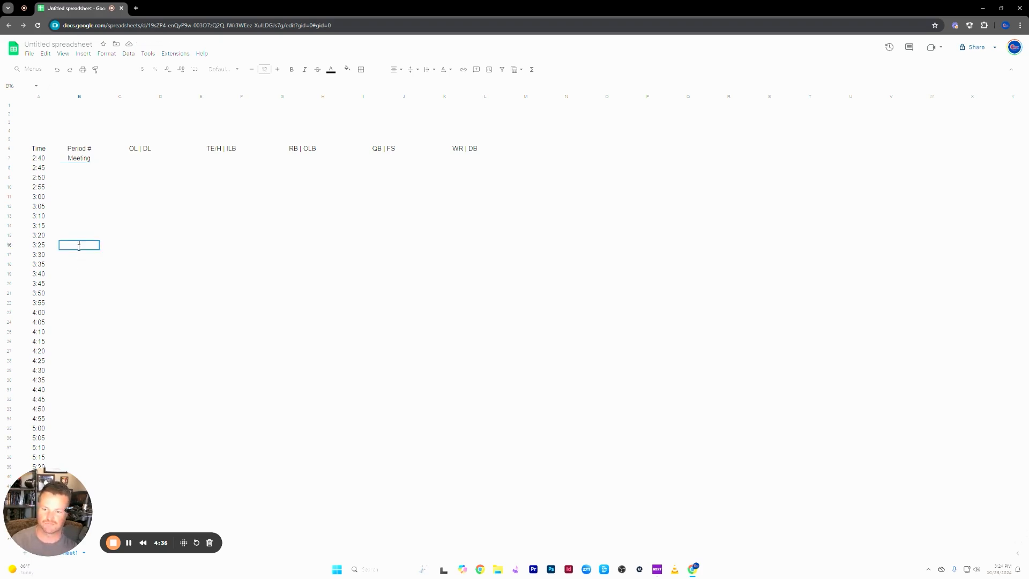
pyautogui.press('Return')
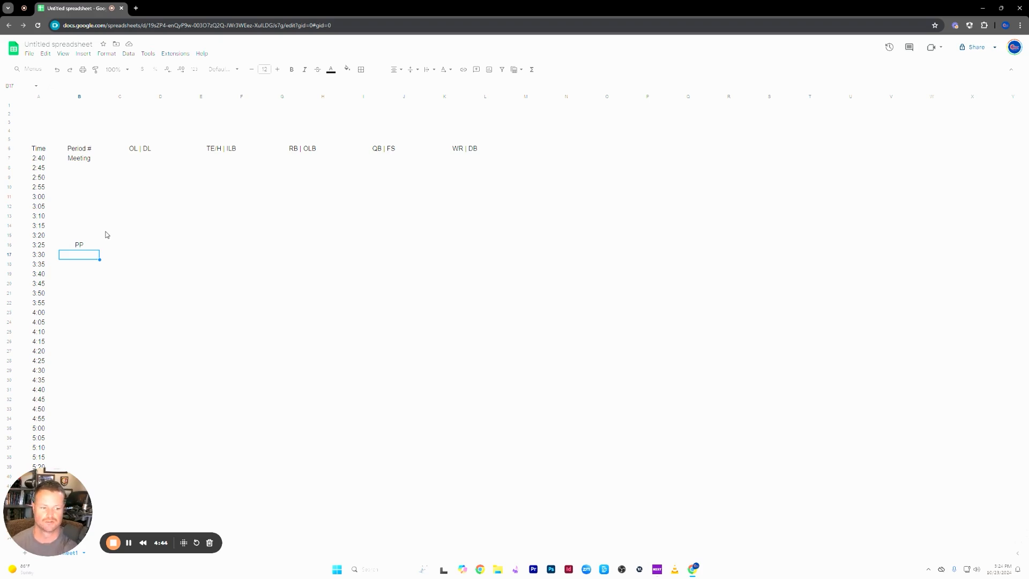
pyautogui.click(127, 235)
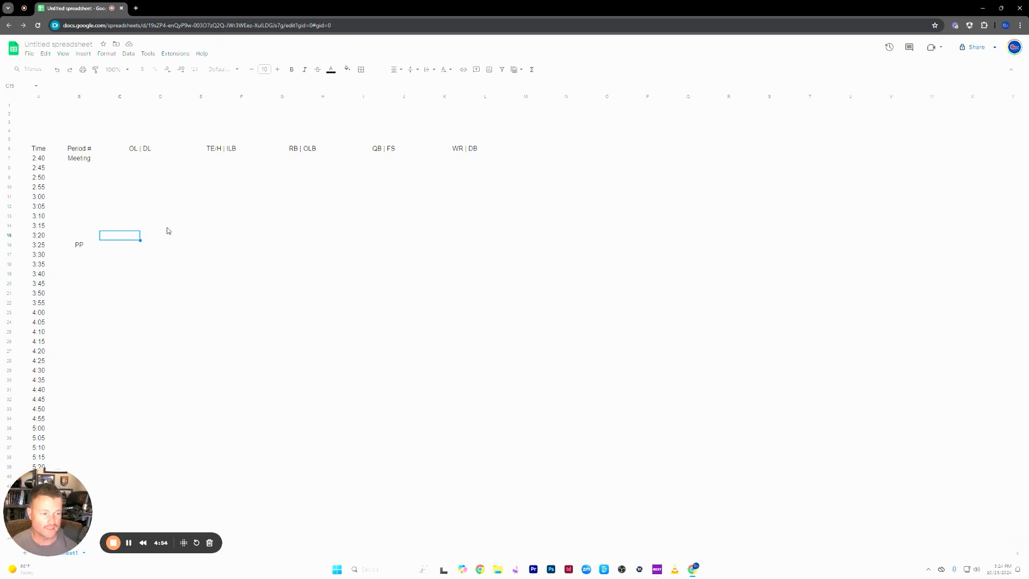
pyautogui.click(185, 241)
pyautogui.click(83, 256)
pyautogui.write('PP')
pyautogui.press('Return')
pyautogui.write('PP')
pyautogui.press('Up')
pyautogui.click(185, 265)
# - Enter period numbers 1, 2 and 3 in B19:B21, starting at 3:40
pyautogui.click(75, 275)
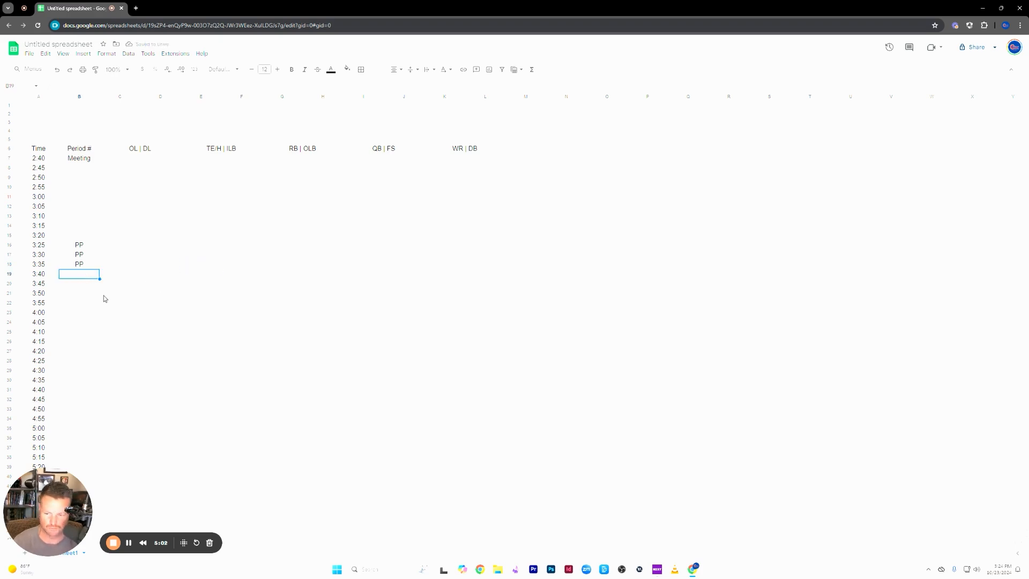
pyautogui.write('1')
pyautogui.press('Return')
pyautogui.write('2')
pyautogui.press('Return')
pyautogui.write('3')
pyautogui.press('Return')
# - Extend the period number series from B19:B21 down to B43, ending at 25
pyautogui.scroll(-2, 109, 240)
pyautogui.moveTo(87, 158); pyautogui.dragTo(89, 337)
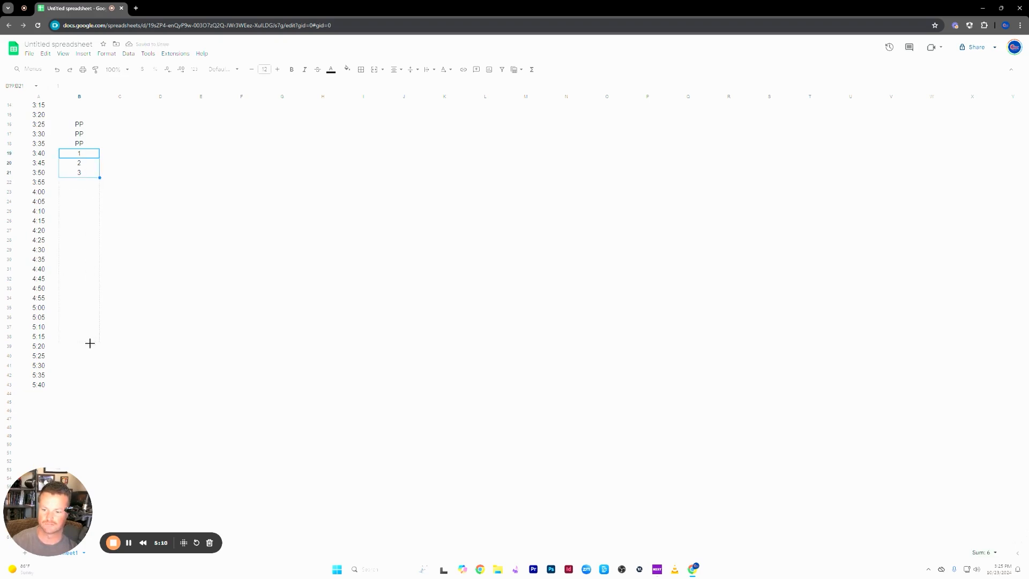
pyautogui.moveTo(87, 378); pyautogui.dragTo(88, 385)
pyautogui.click(160, 365)
pyautogui.scroll(2, 87, 428)
pyautogui.scroll(-2, 102, 413)
# - Enter "EOP" in C43 and merge C43:L43 into one cell
pyautogui.click(122, 386)
pyautogui.write('EOF')
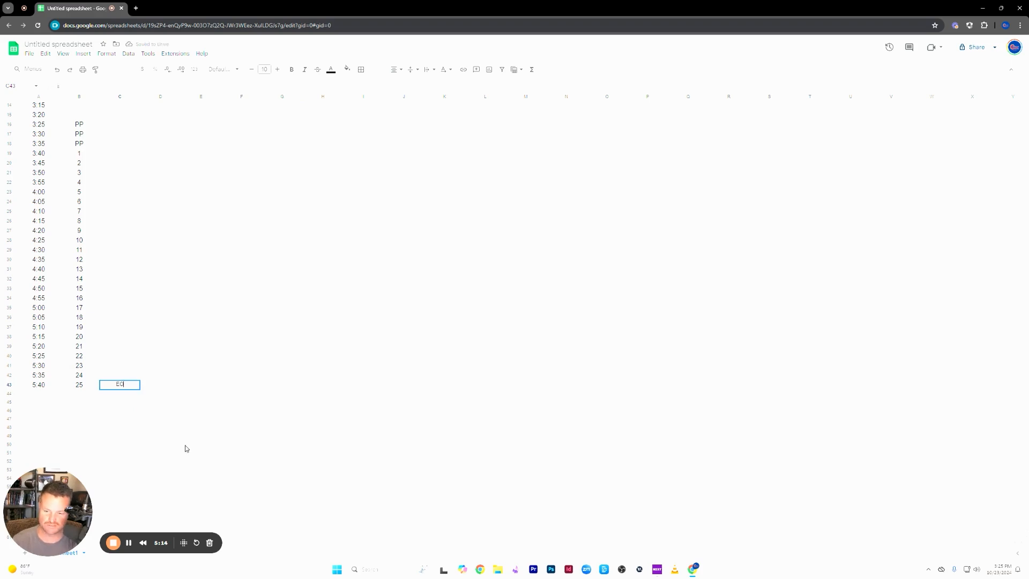
pyautogui.click(168, 456)
pyautogui.click(123, 389)
pyautogui.keyDown('shift'); pyautogui.click(481, 391); pyautogui.keyUp('shift')
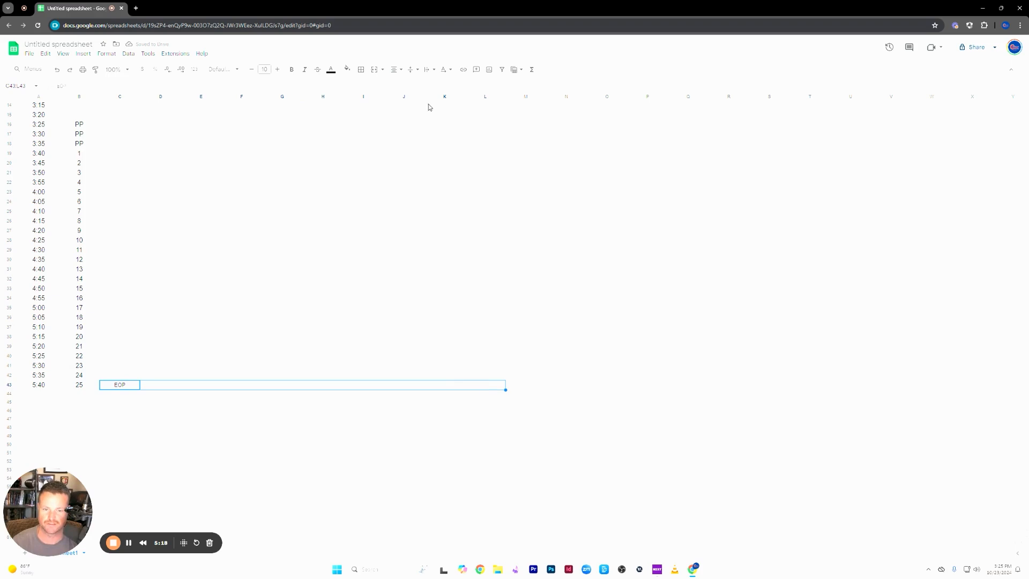
pyautogui.click(375, 69)
pyautogui.click(354, 299)
pyautogui.scroll(3, 268, 269)
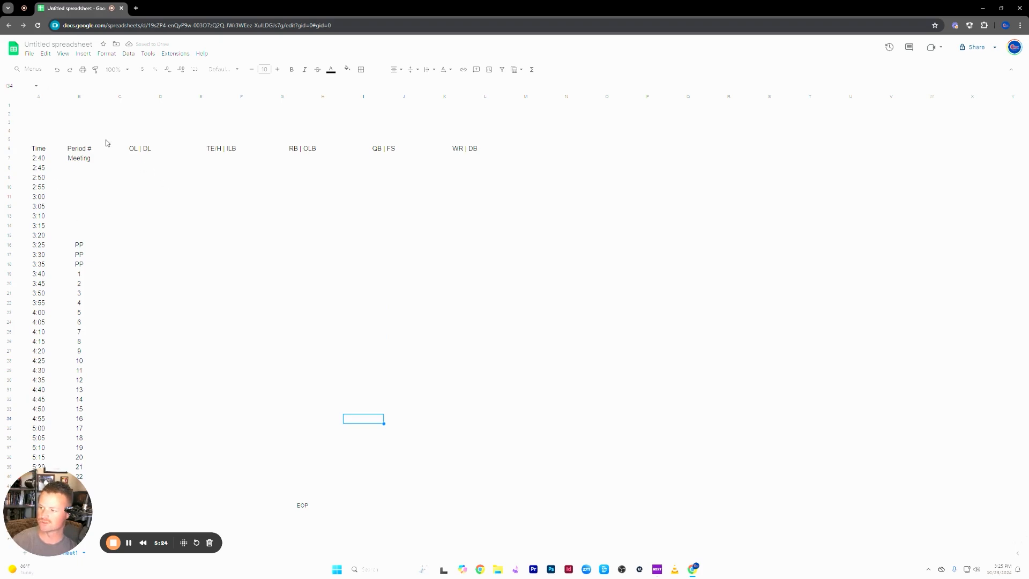
# - Apply all borders to the whole schedule table, A6:L43
pyautogui.moveTo(42, 152); pyautogui.dragTo(370, 388)
pyautogui.scroll(3, 340, 349)
pyautogui.click(361, 70)
pyautogui.click(366, 88)
pyautogui.click(341, 325)
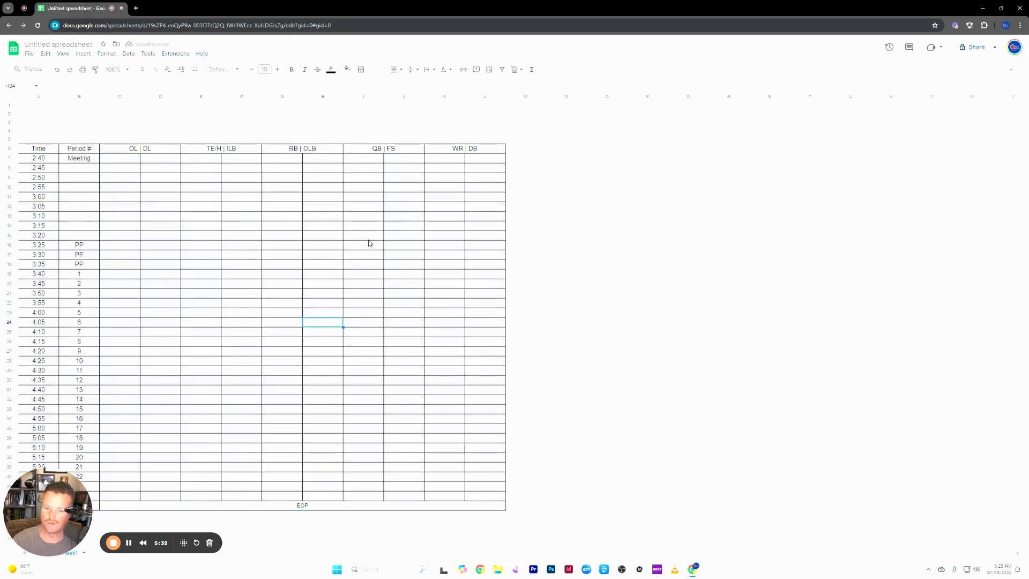
pyautogui.click(286, 391)
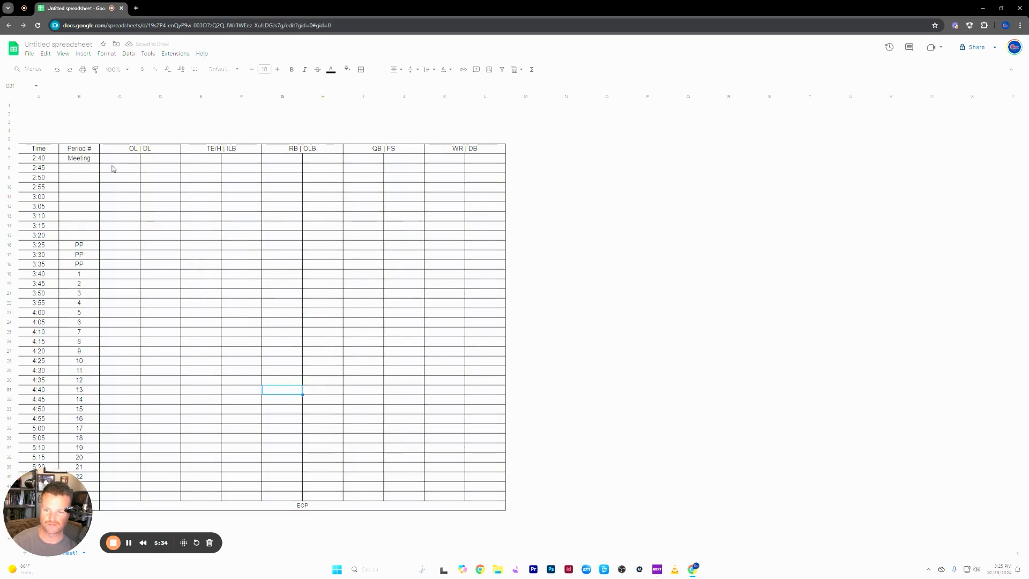
# - Remove the borders from the position-group area C7:L43
pyautogui.scroll(-2, 112, 177)
pyautogui.moveTo(113, 121); pyautogui.dragTo(475, 466)
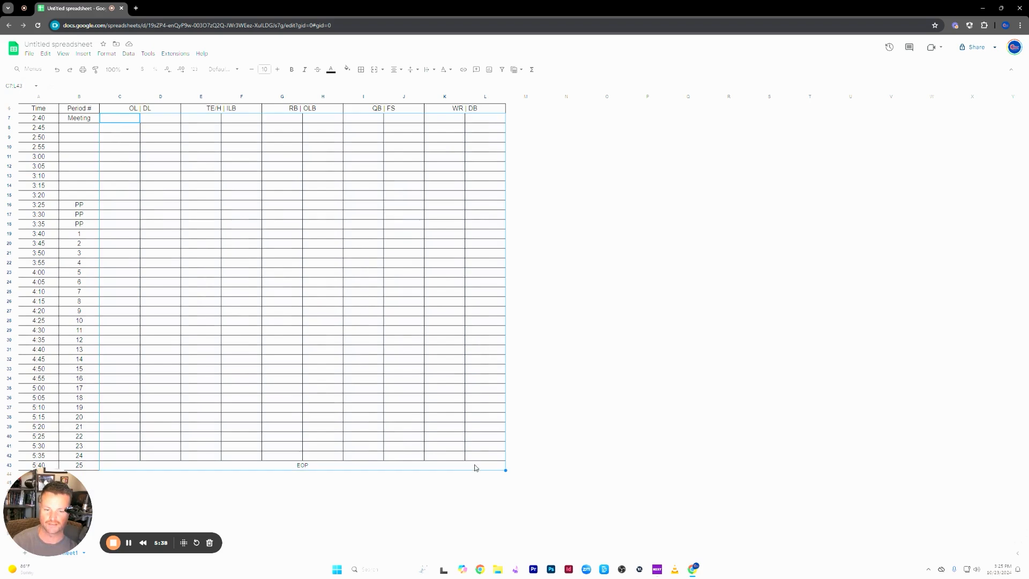
pyautogui.click(361, 69)
pyautogui.click(426, 103)
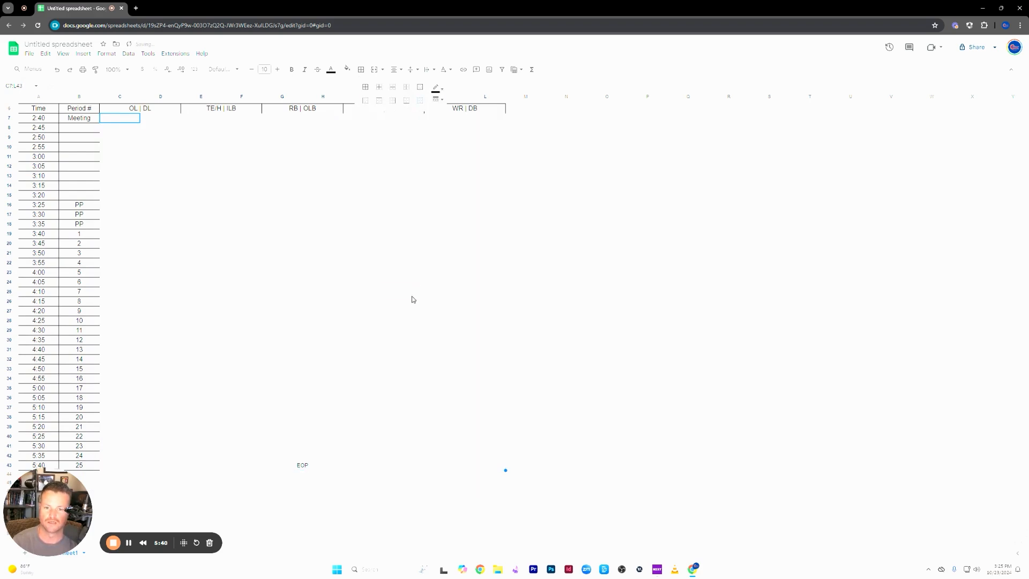
pyautogui.click(413, 289)
pyautogui.scroll(1, 322, 268)
pyautogui.click(201, 245)
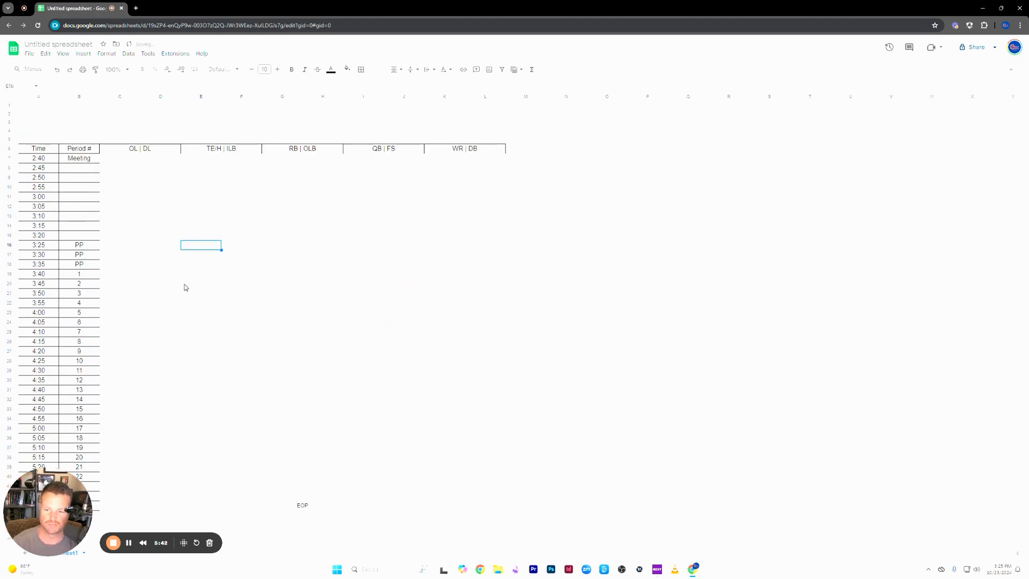
# - Apply a fill colour to the time and period cells A7:B43
pyautogui.click(88, 202)
pyautogui.moveTo(39, 161); pyautogui.dragTo(96, 453)
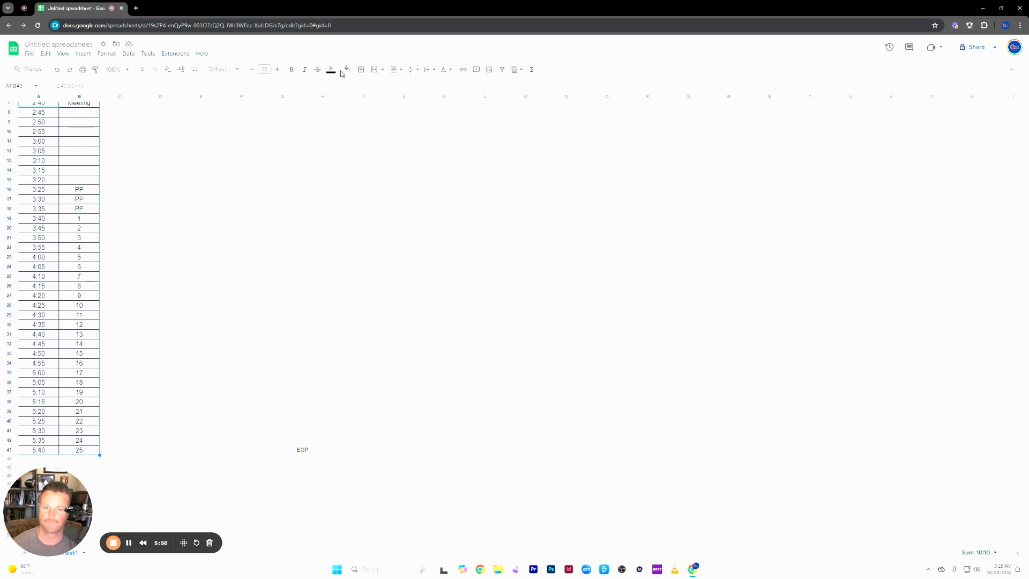
pyautogui.click(346, 70)
pyautogui.click(408, 106)
pyautogui.click(363, 237)
pyautogui.scroll(2, 263, 275)
pyautogui.click(263, 274)
# - Enter "Dress" in B14 and B15 for the 3:15 and 3:20 periods
pyautogui.click(91, 160)
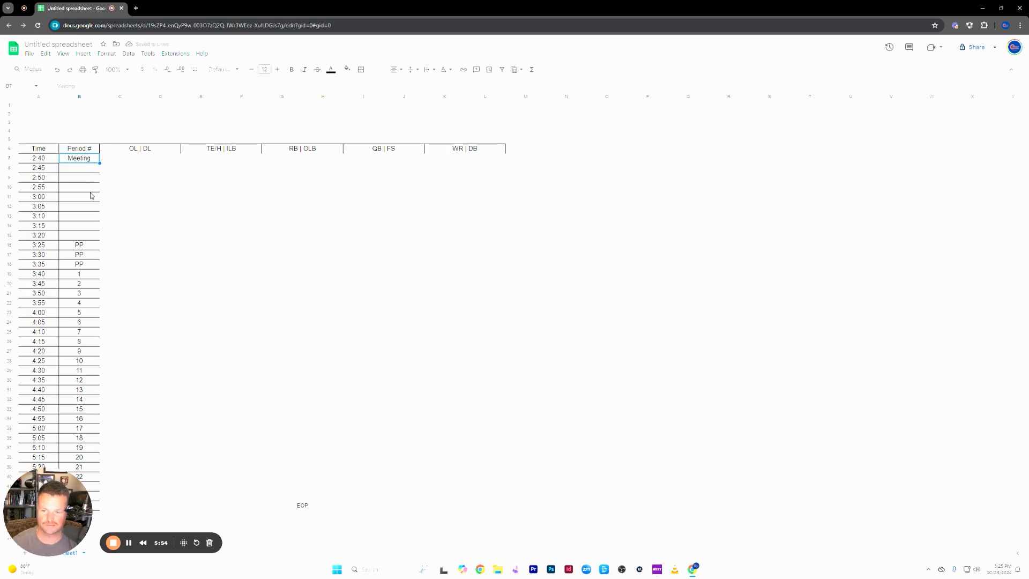
pyautogui.click(83, 227)
pyautogui.write('Dress')
pyautogui.press('Return')
pyautogui.write('Dre')
# - Copy "Meeting" from B7 down through B13 to cover 2:45 to 3:10
pyautogui.click(88, 169)
pyautogui.click(89, 158)
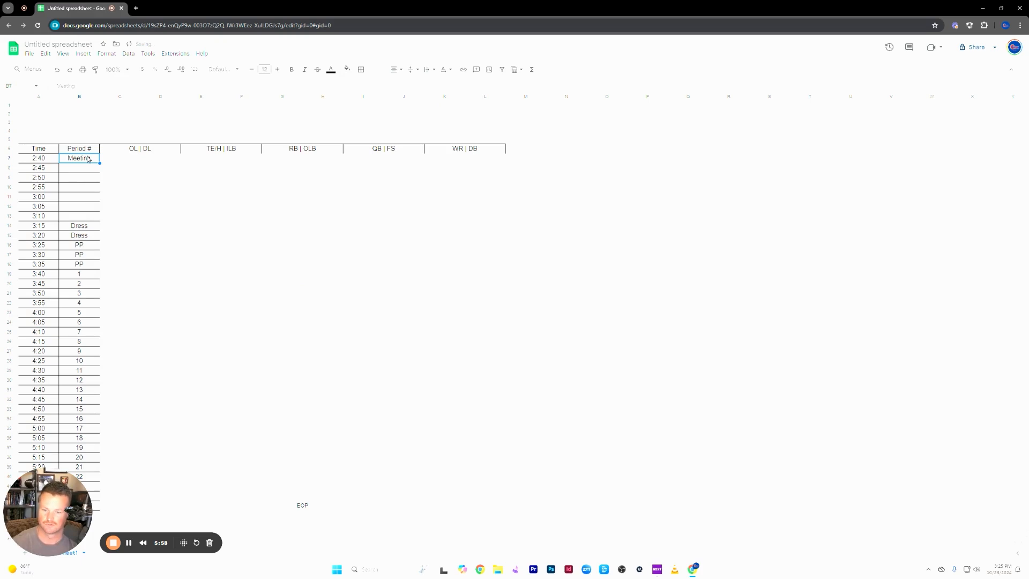
pyautogui.moveTo(99, 163); pyautogui.dragTo(85, 216)
pyautogui.click(291, 310)
pyautogui.click(145, 217)
pyautogui.moveTo(119, 159); pyautogui.dragTo(453, 172)
pyautogui.moveTo(384, 175); pyautogui.dragTo(464, 203)
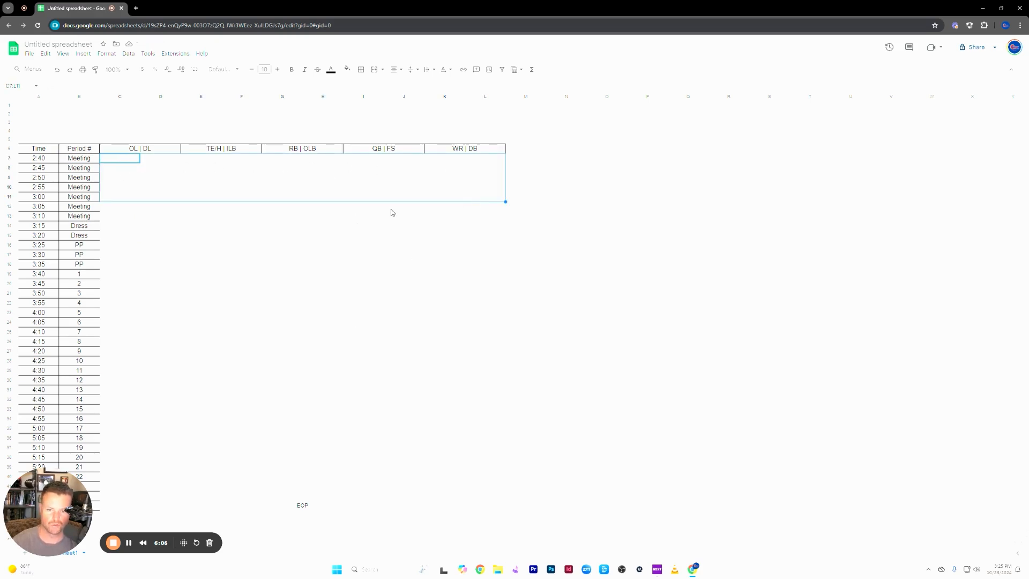
pyautogui.click(366, 299)
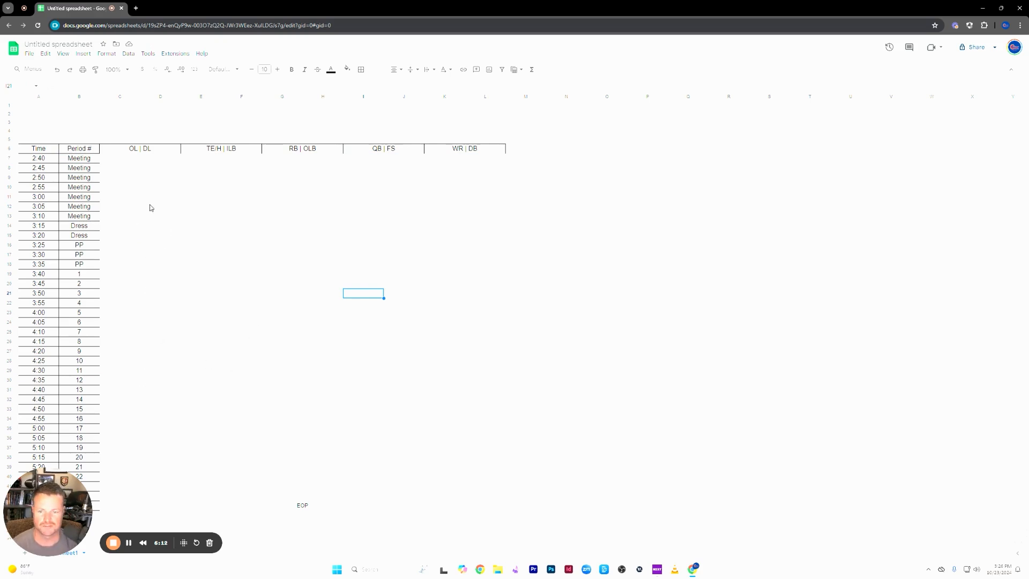
pyautogui.click(226, 246)
pyautogui.click(129, 197)
pyautogui.click(80, 159)
pyautogui.moveTo(113, 161); pyautogui.dragTo(292, 181)
pyautogui.moveTo(459, 179); pyautogui.dragTo(484, 175)
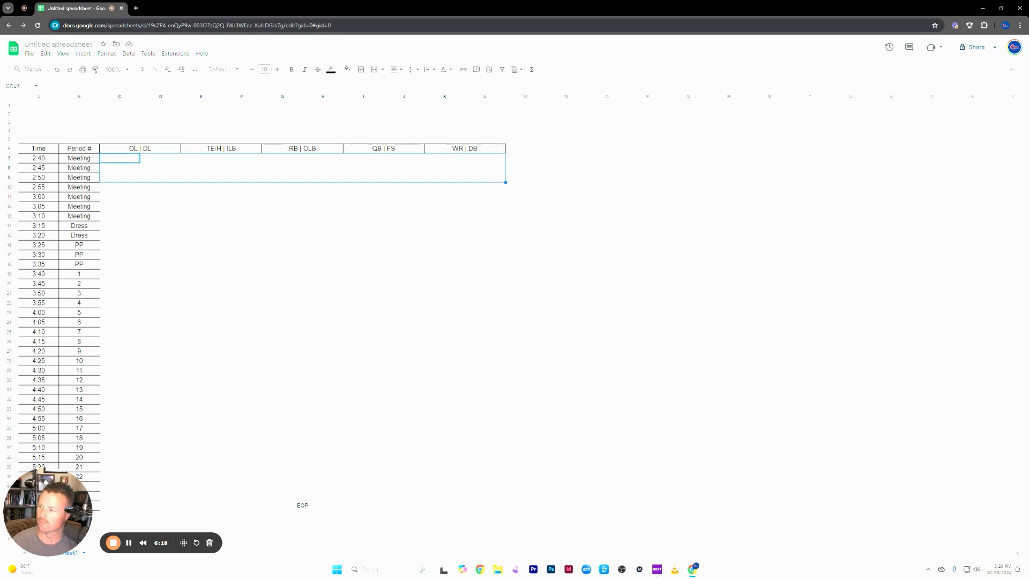
pyautogui.click(149, 252)
# - Enter "Team Meeting" in C7 and merge C7:L9 into one block across all position groups
pyautogui.click(125, 160)
pyautogui.write('Team Meeting')
pyautogui.click(162, 189)
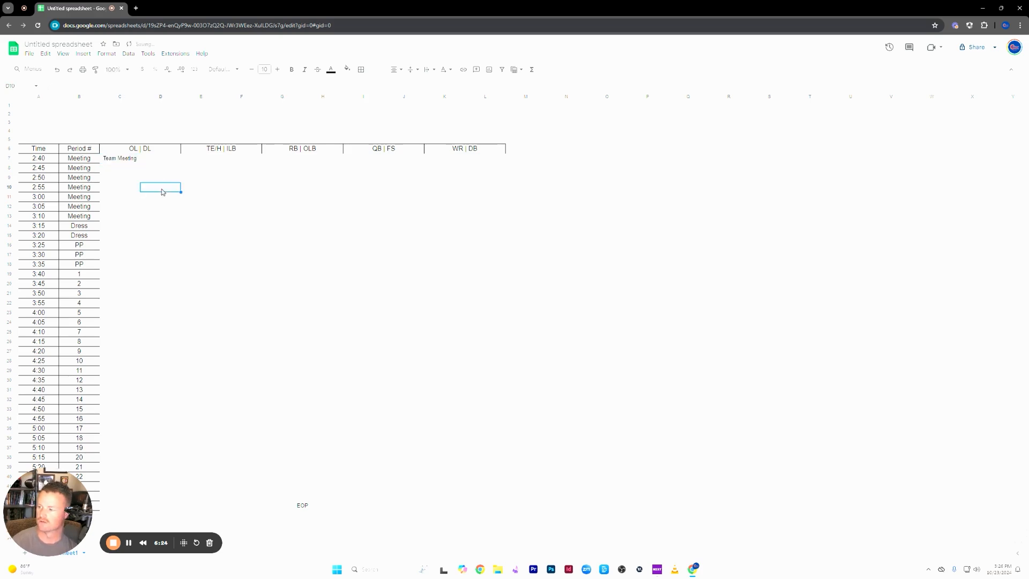
pyautogui.moveTo(129, 160); pyautogui.dragTo(214, 170)
pyautogui.moveTo(488, 175); pyautogui.dragTo(489, 183)
pyautogui.click(375, 69)
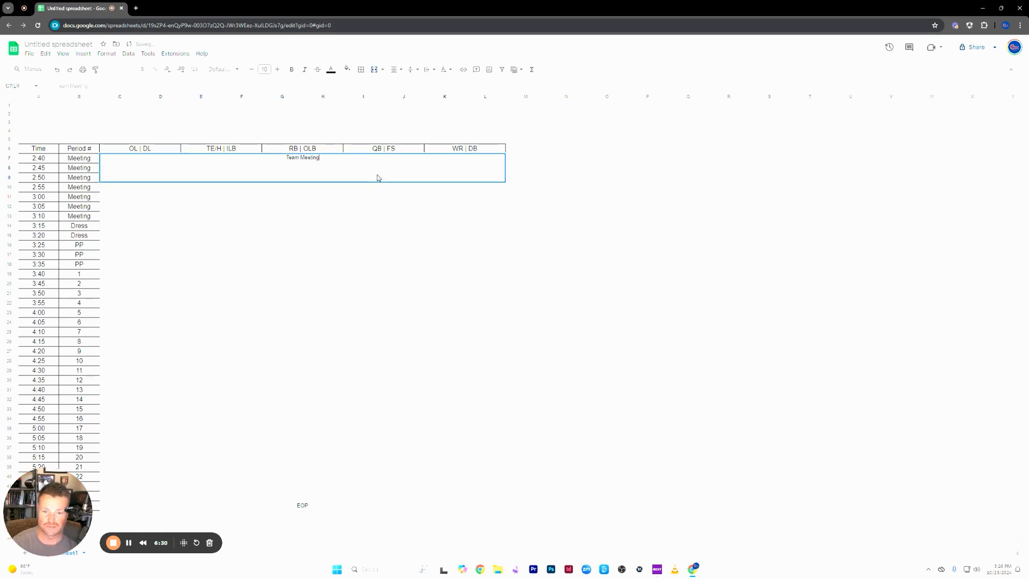
# - Merge C10:L11 into one block across all position groups and enter "Special Teams" in it
pyautogui.click(364, 265)
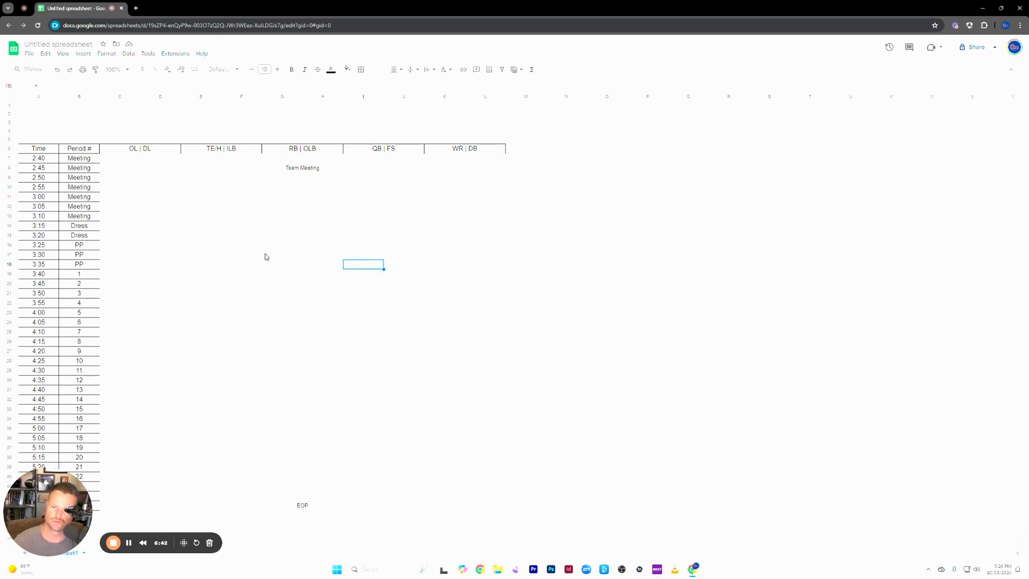
pyautogui.moveTo(124, 188); pyautogui.dragTo(504, 199)
pyautogui.click(374, 70)
pyautogui.write('special Teams')
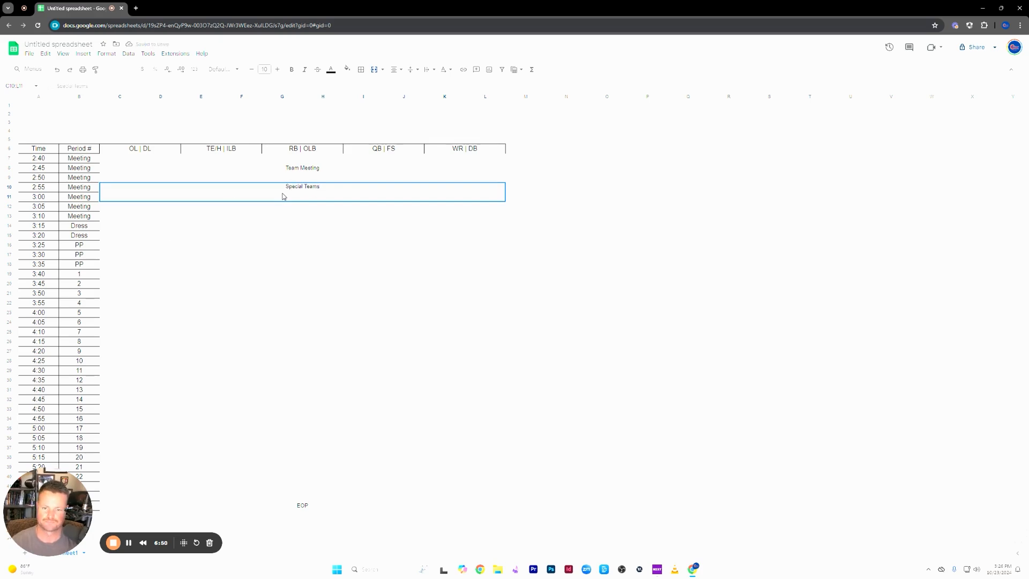
pyautogui.click(244, 221)
pyautogui.click(317, 198)
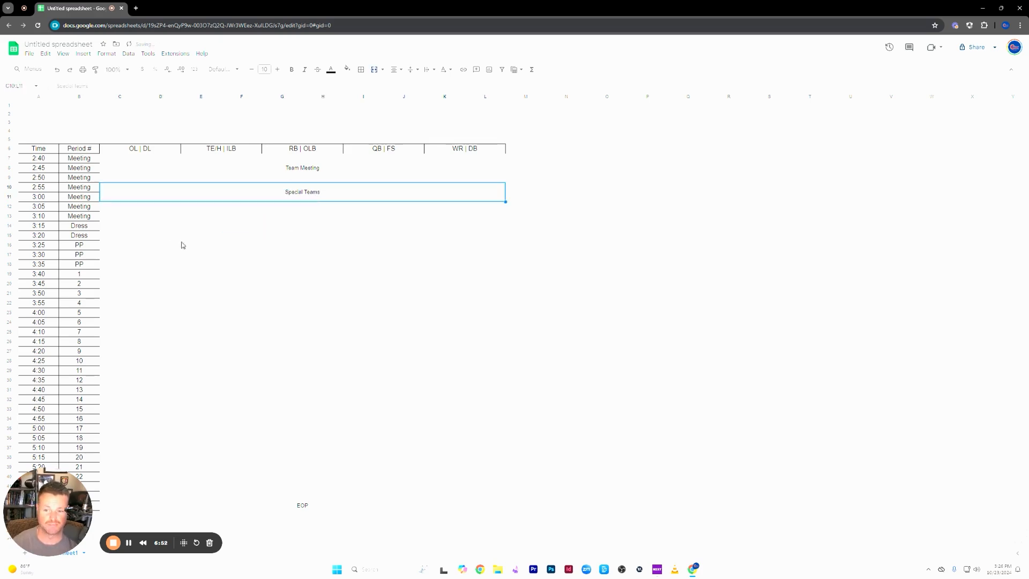
# - Merge C12:L13 into one block across all position groups and clear the 3:15 period label in B14
pyautogui.moveTo(121, 207); pyautogui.dragTo(480, 220)
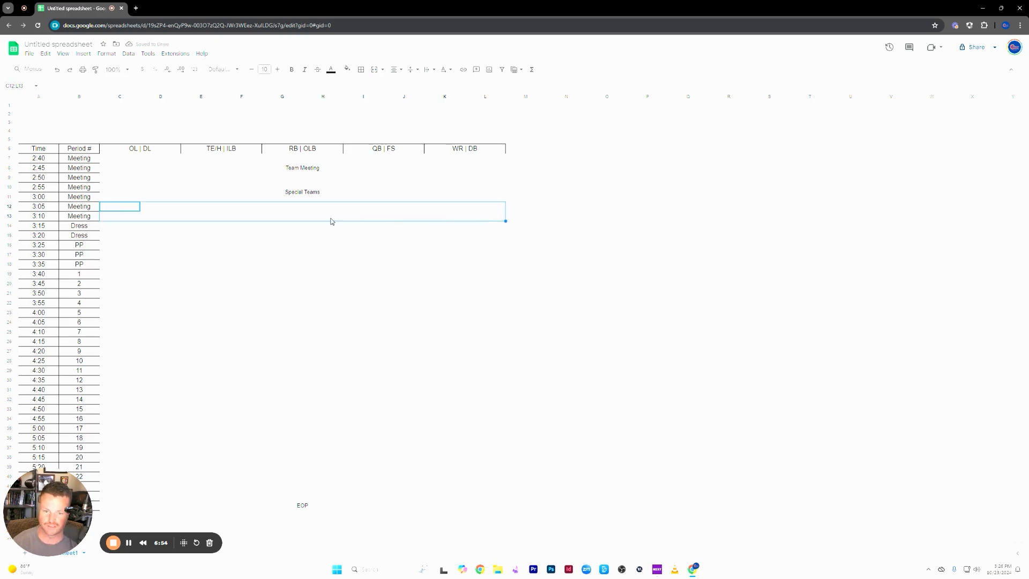
pyautogui.click(375, 70)
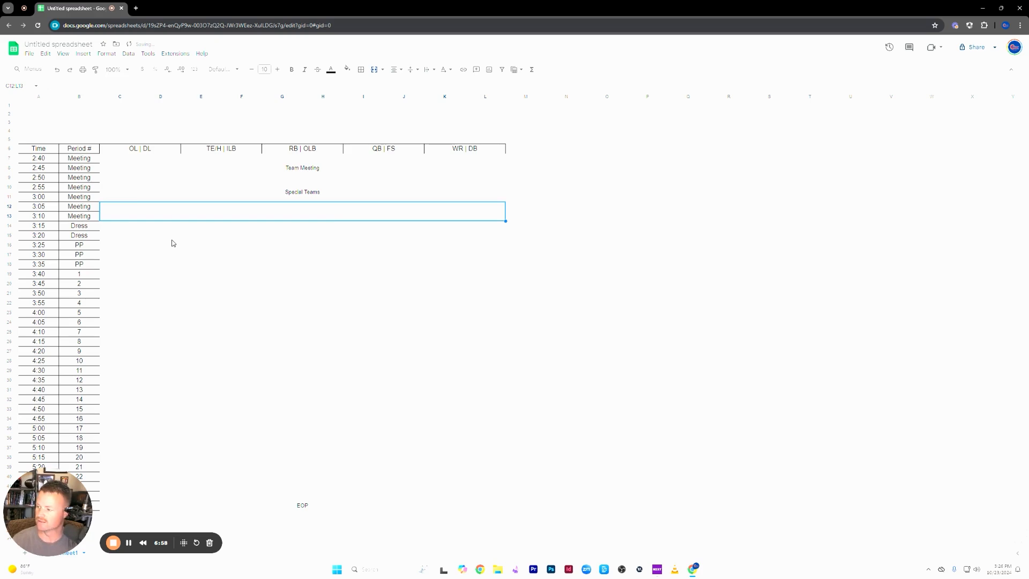
pyautogui.click(170, 266)
pyautogui.click(85, 226)
pyautogui.press('Delete')
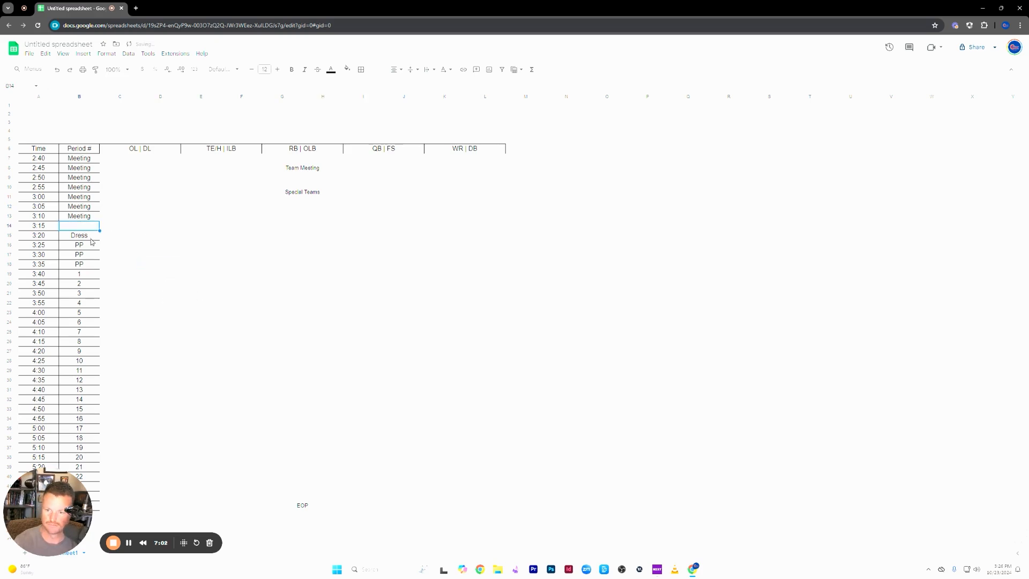
pyautogui.click(145, 199)
pyautogui.click(152, 215)
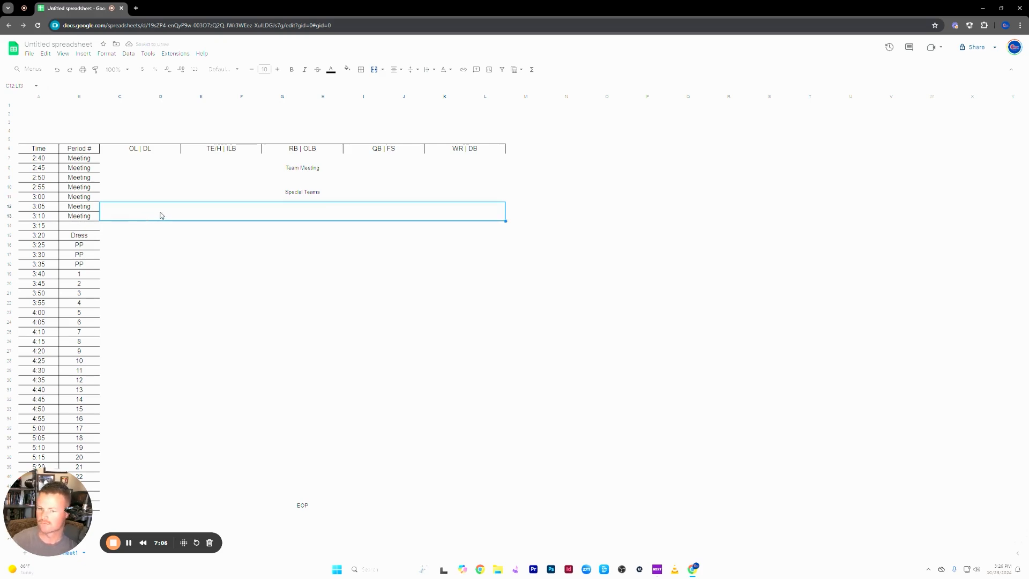
pyautogui.click(144, 244)
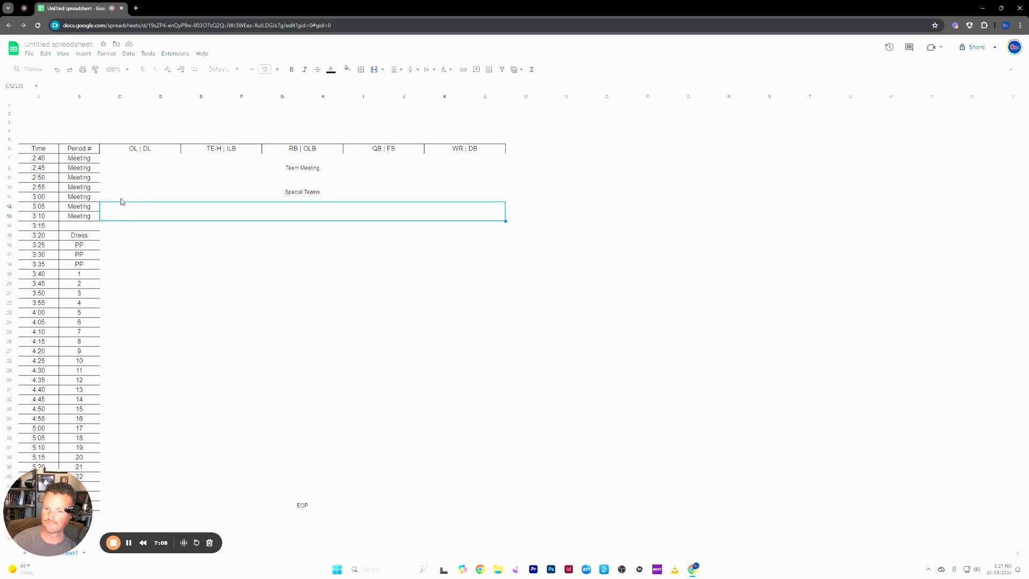
pyautogui.click(128, 176)
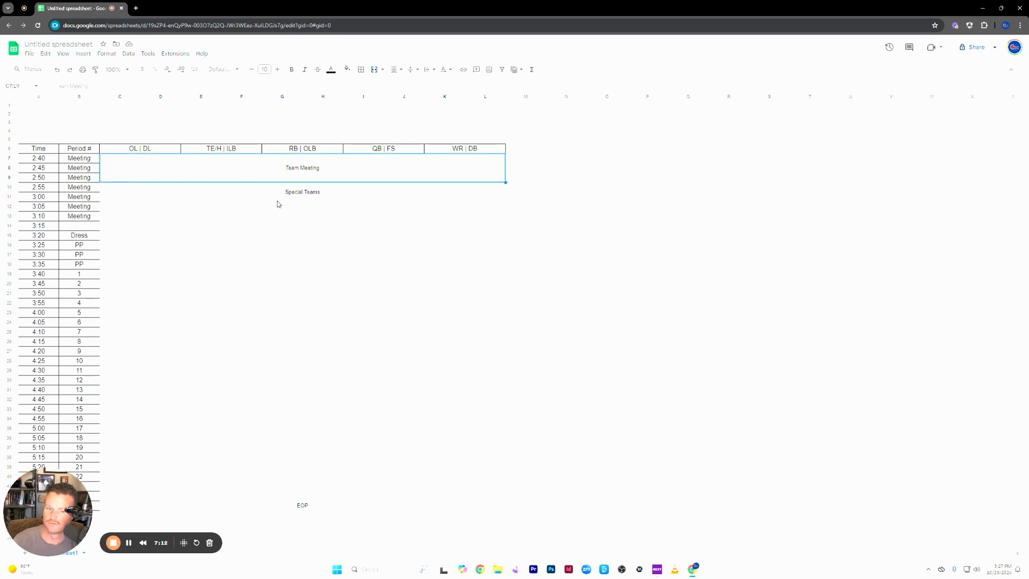
pyautogui.click(247, 189)
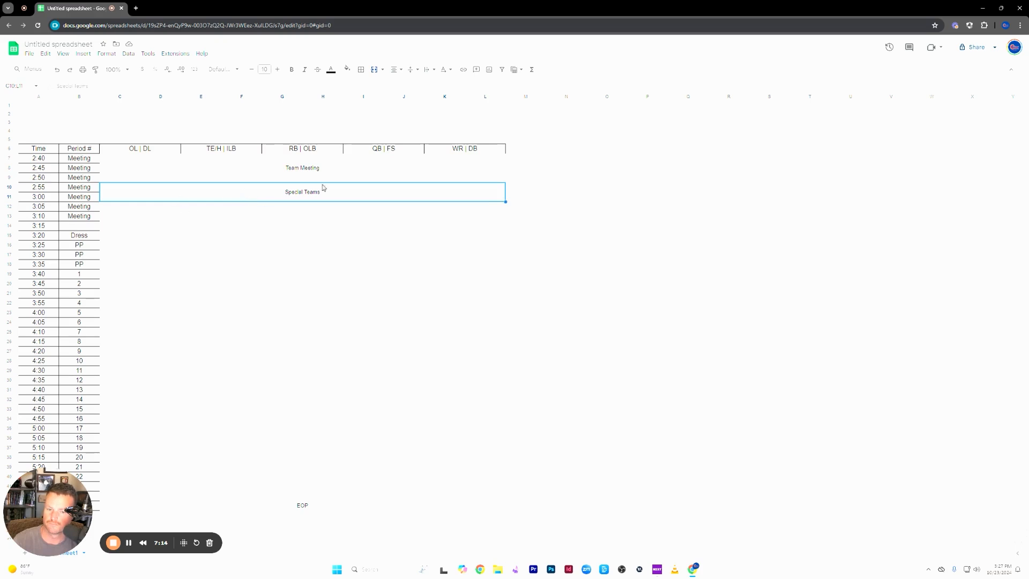
pyautogui.click(47, 208)
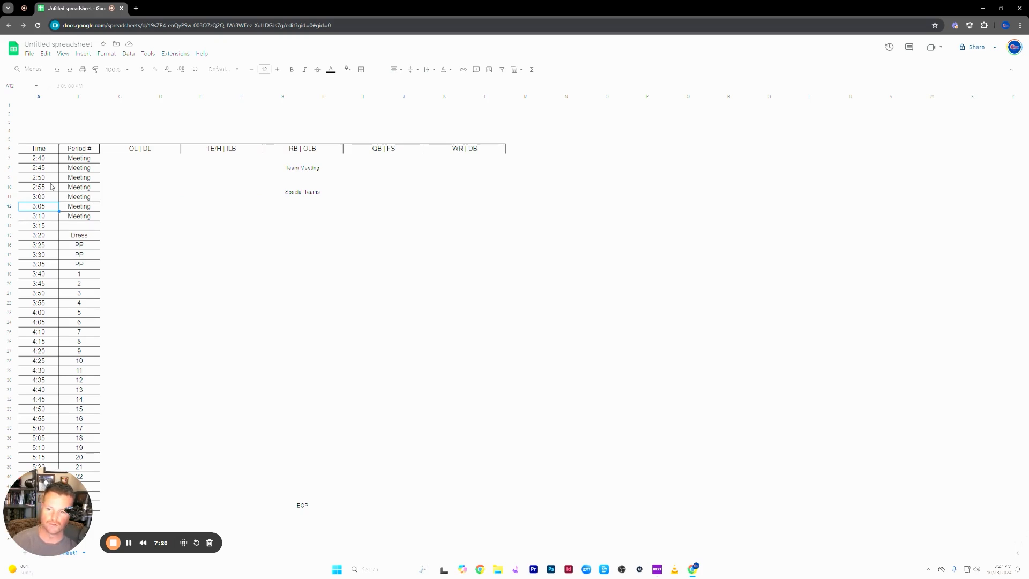
pyautogui.click(334, 199)
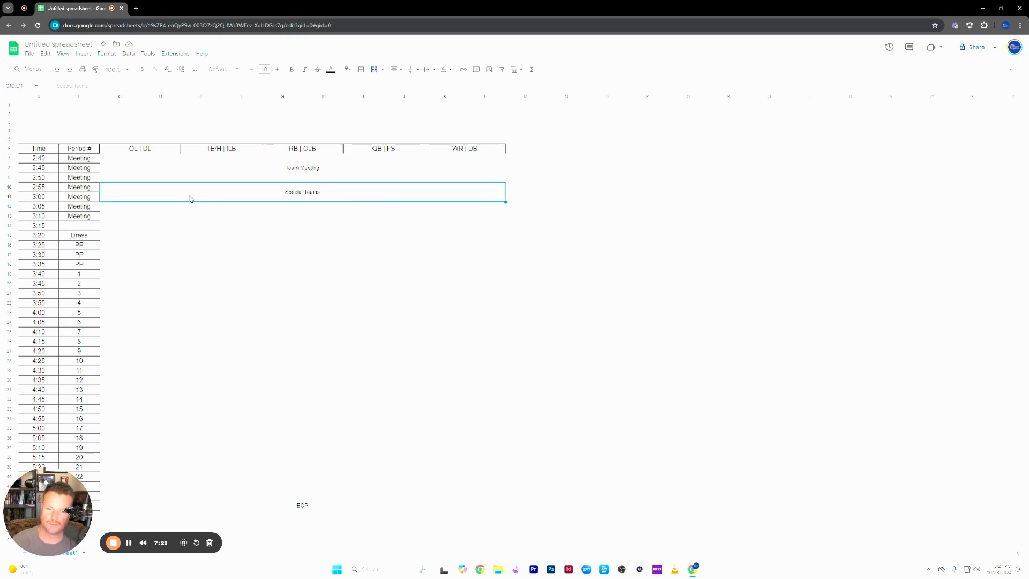
pyautogui.click(142, 214)
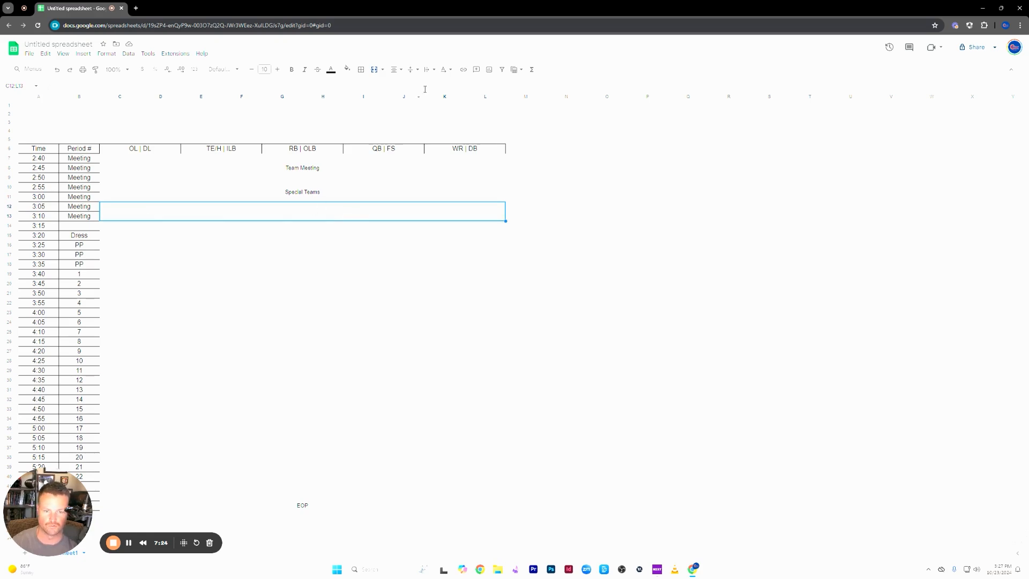
# - Unmerge the C12:L13 block and merge its halves separately as C12:G13 and H12:L13
pyautogui.click(374, 70)
pyautogui.click(323, 313)
pyautogui.click(129, 209)
pyautogui.moveTo(303, 225); pyautogui.dragTo(299, 220)
pyautogui.click(378, 74)
pyautogui.click(322, 207)
pyautogui.keyDown('shift'); pyautogui.click(476, 216); pyautogui.keyUp('shift')
pyautogui.click(371, 73)
pyautogui.click(256, 211)
pyautogui.keyDown('shift'); pyautogui.click(307, 201); pyautogui.keyUp('shift')
pyautogui.click(336, 210)
pyautogui.click(322, 194)
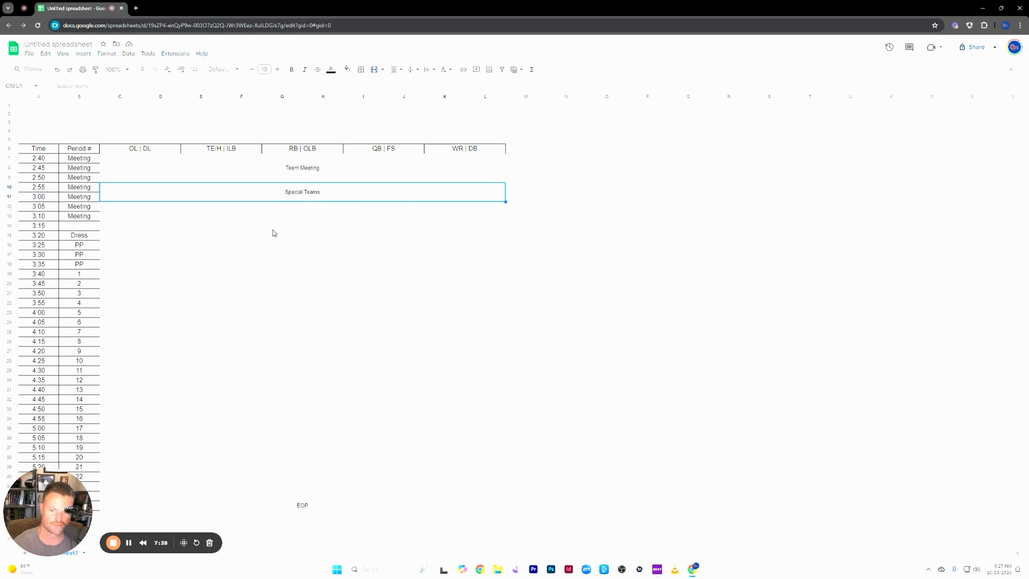
pyautogui.click(277, 211)
pyautogui.click(344, 215)
pyautogui.click(235, 205)
pyautogui.click(386, 215)
# - Enter "Offensive Meetings" in the C12:G13 block and "Defensive Meetings" in the H12:L13 block
pyautogui.click(239, 209)
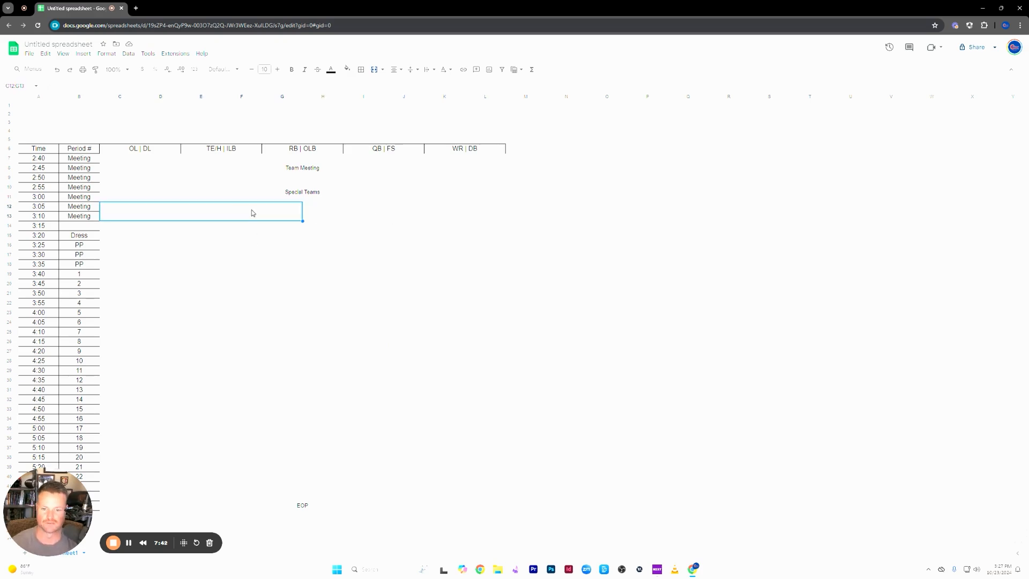
pyautogui.click(327, 207)
pyautogui.click(292, 196)
pyautogui.click(254, 211)
pyautogui.write('Offense M')
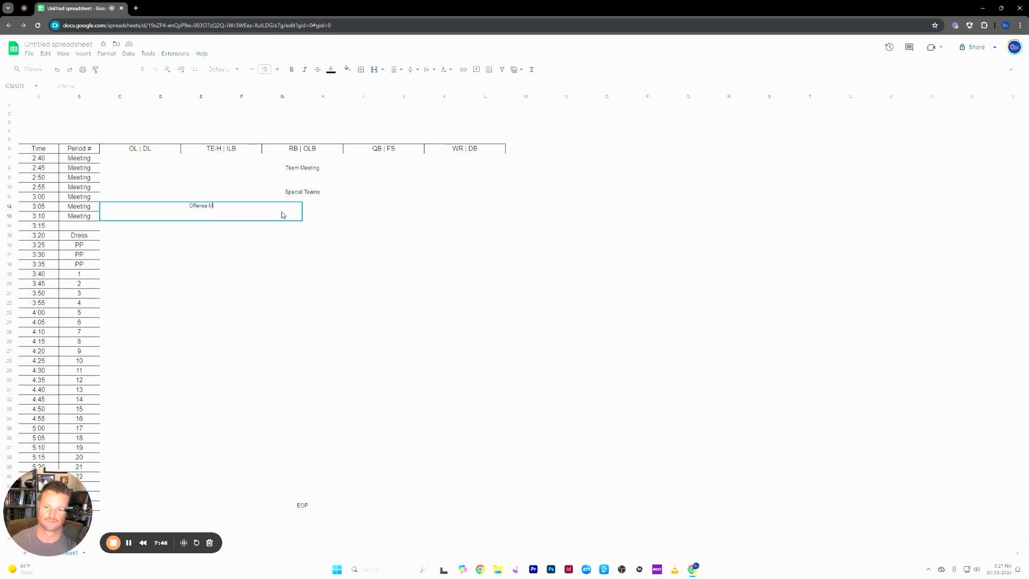
pyautogui.write('ive Meetings')
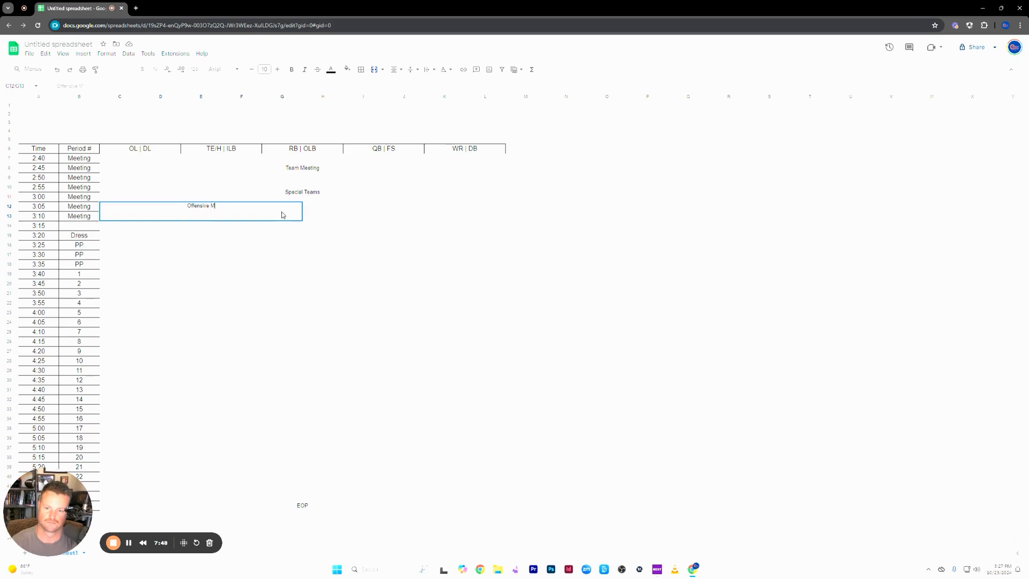
pyautogui.press('Tab')
pyautogui.write('Defen')
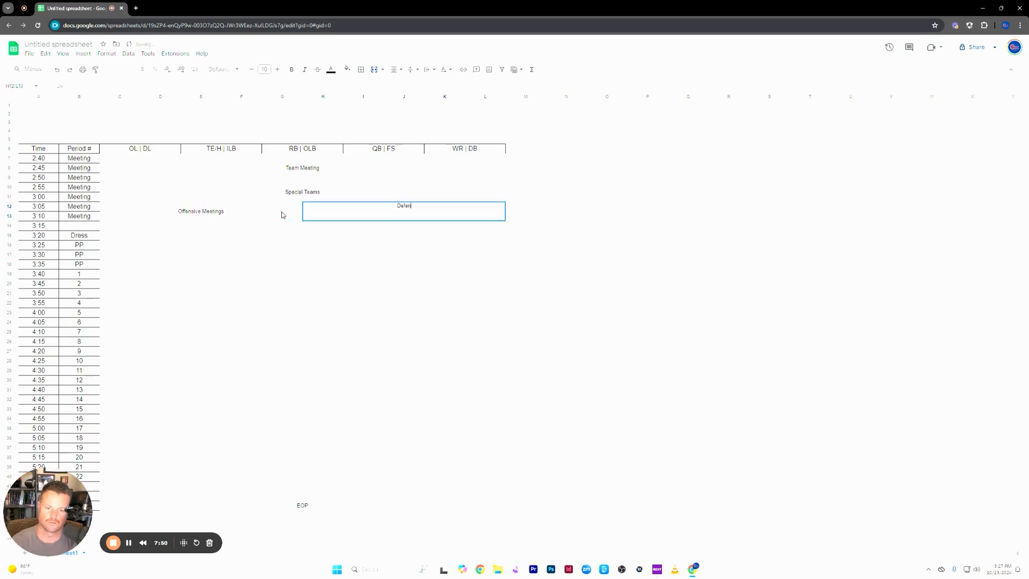
pyautogui.write('sive Meetings')
pyautogui.hotkey('shift', 'Tab')
# - Merge the offensive and defensive meeting blocks into one C12:L13 block, accepting that only the top-left value is kept
pyautogui.click(377, 306)
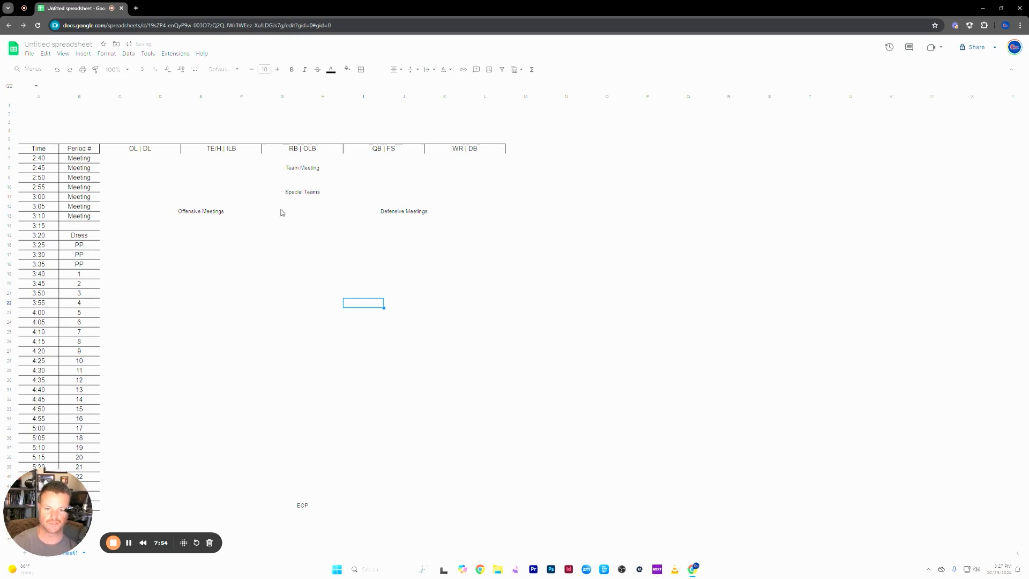
pyautogui.moveTo(283, 219); pyautogui.dragTo(346, 218)
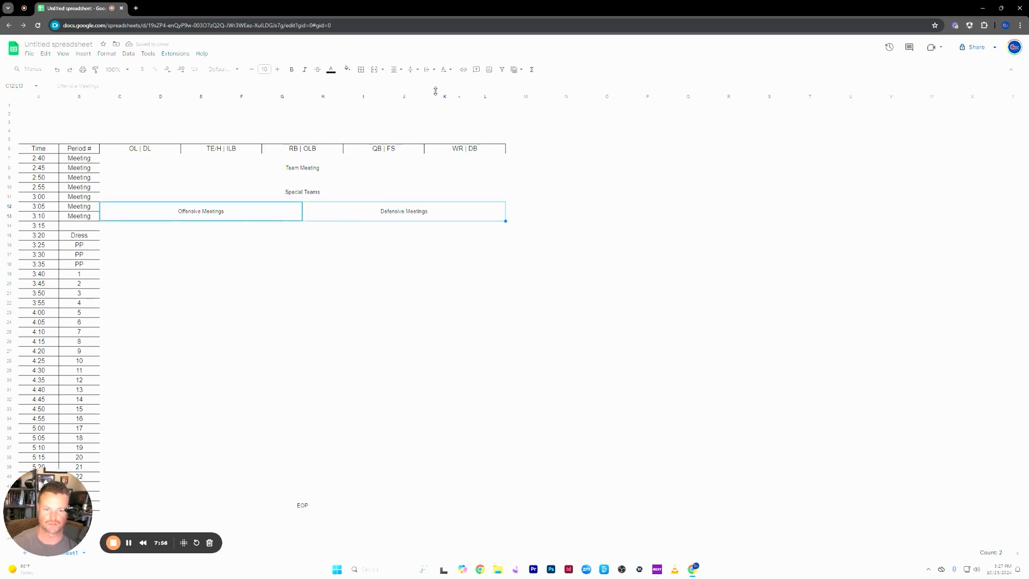
pyautogui.click(374, 69)
pyautogui.click(603, 341)
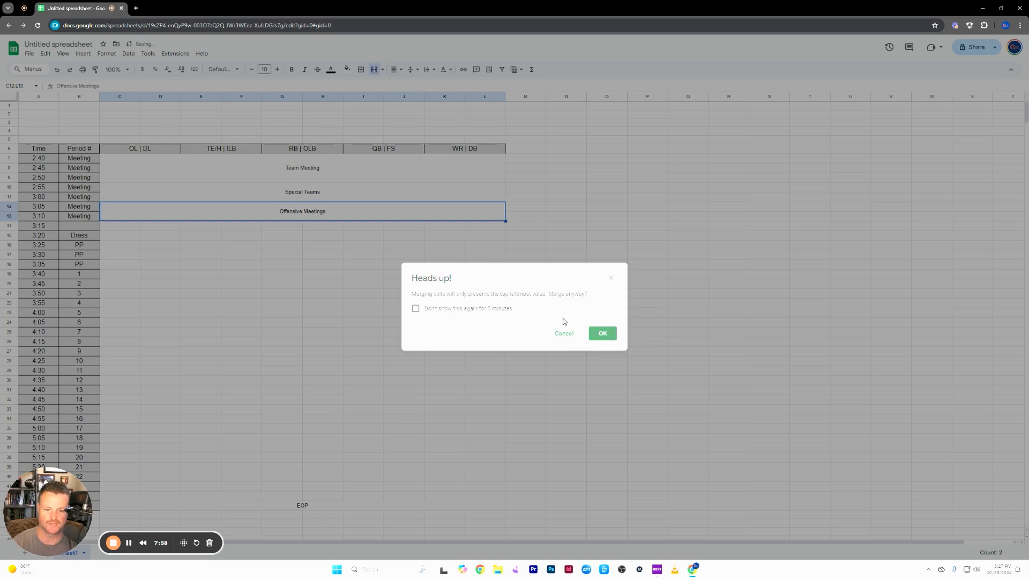
pyautogui.click(304, 270)
# - Enter "Dress" in B14 as the label for the 3:15 period
pyautogui.click(94, 230)
pyautogui.write('Dress')
pyautogui.click(167, 264)
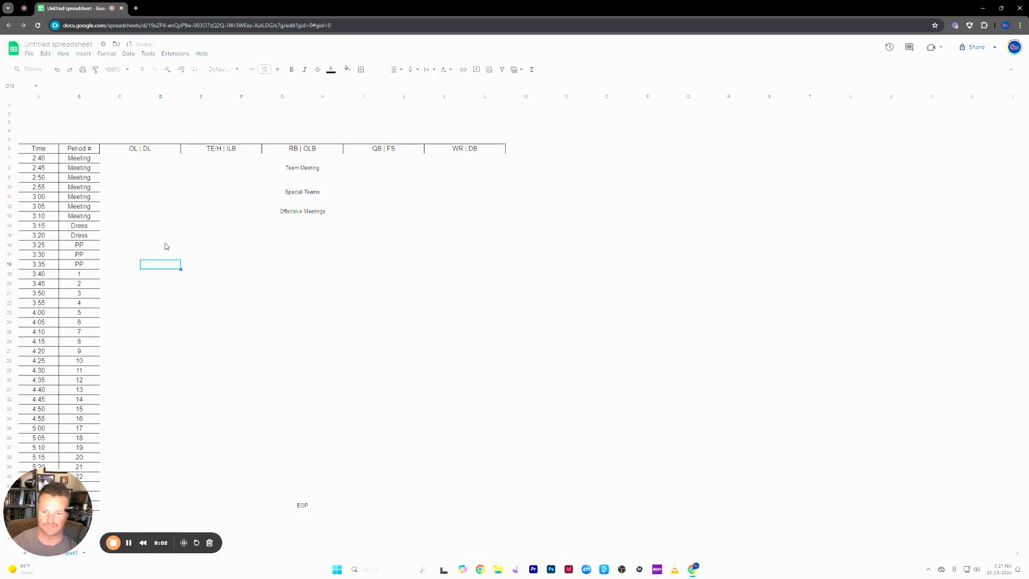
# - Merge C14:L15 into one block across all position groups and enter "Get Dressed" in it
pyautogui.moveTo(125, 227); pyautogui.dragTo(479, 239)
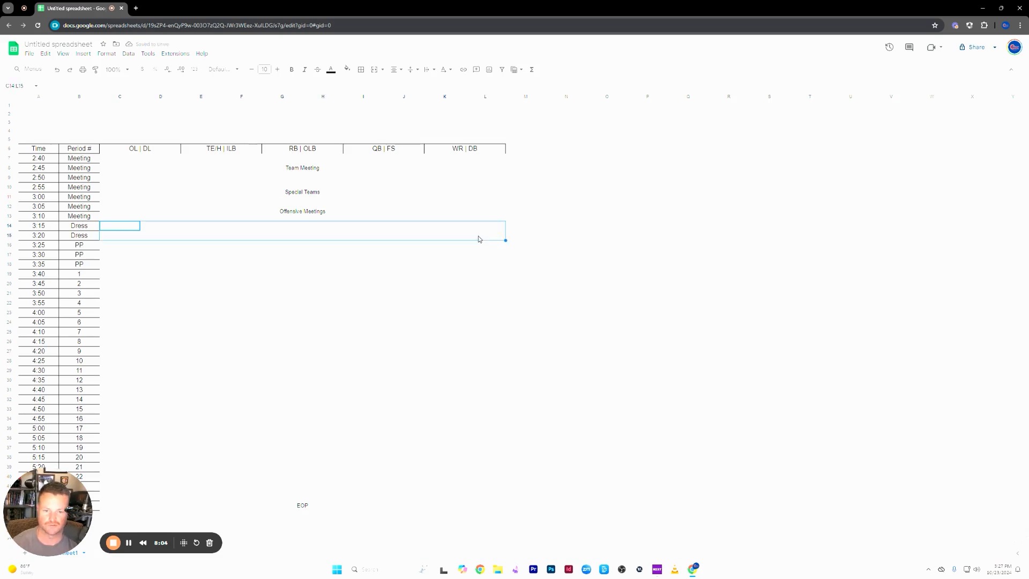
pyautogui.click(374, 69)
pyautogui.write('Ge')
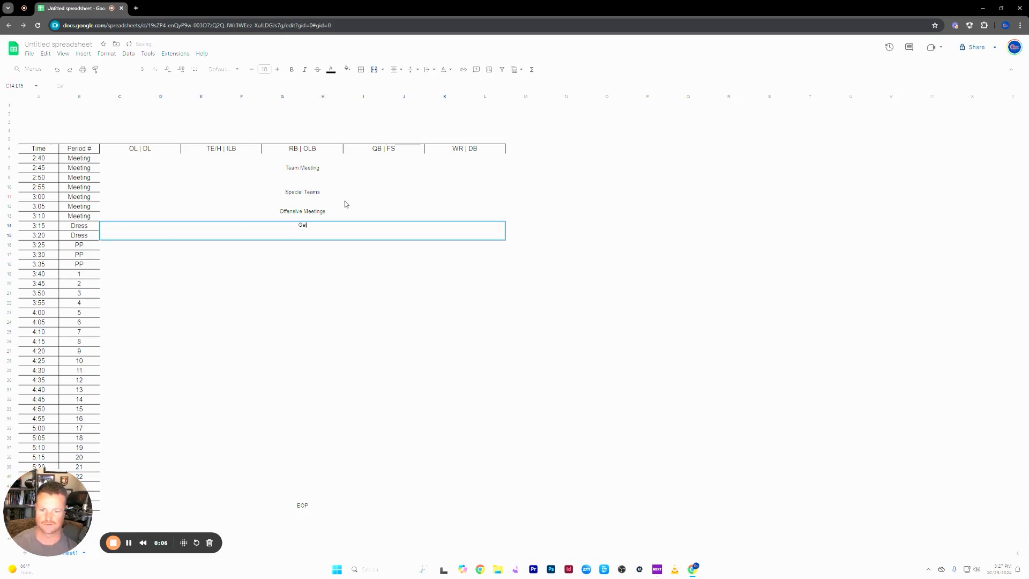
pyautogui.write('t Dressed')
pyautogui.click(329, 298)
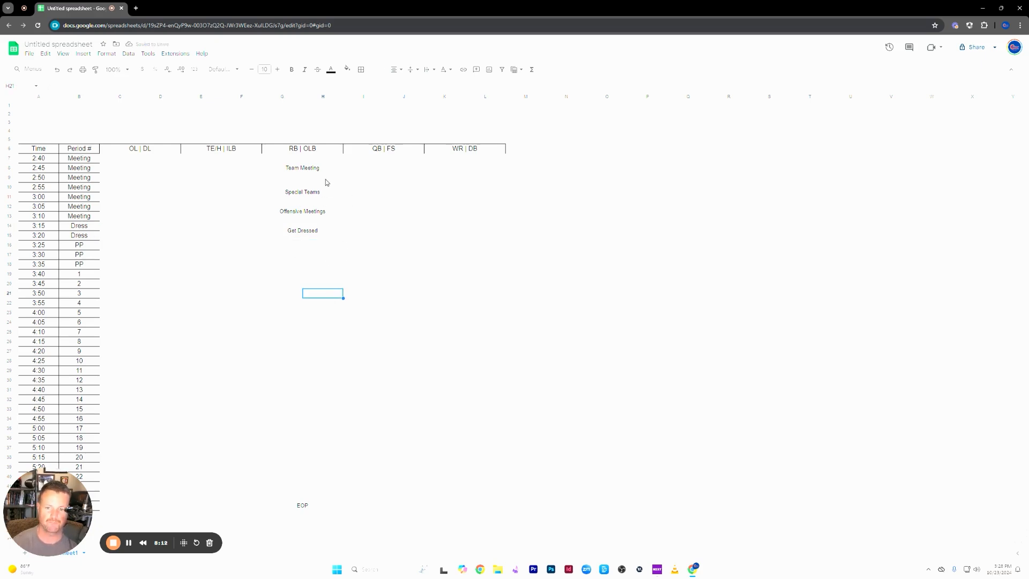
pyautogui.click(319, 239)
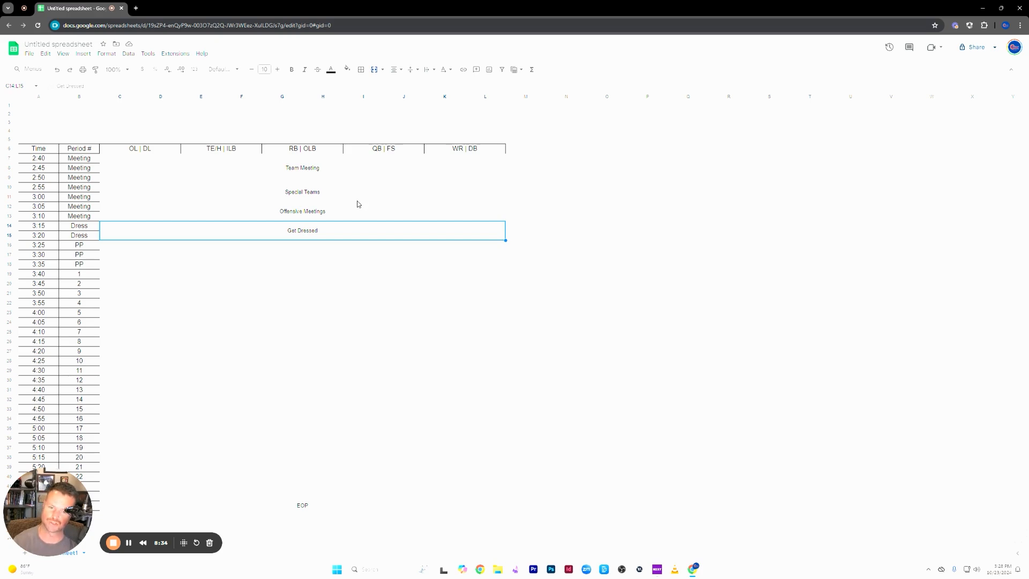
pyautogui.click(310, 263)
pyautogui.click(175, 239)
pyautogui.click(248, 174)
pyautogui.click(236, 252)
pyautogui.click(133, 249)
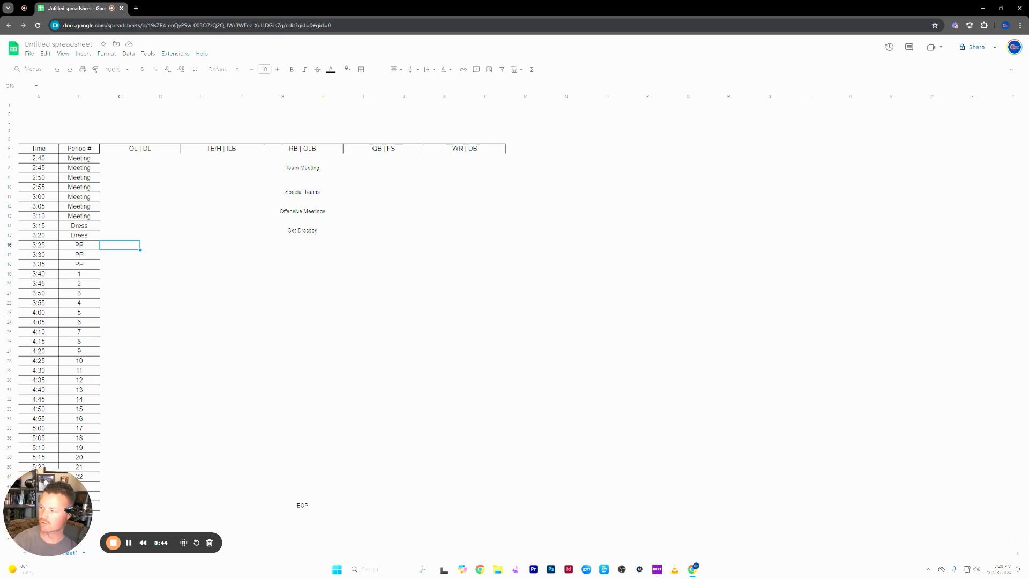
pyautogui.click(228, 275)
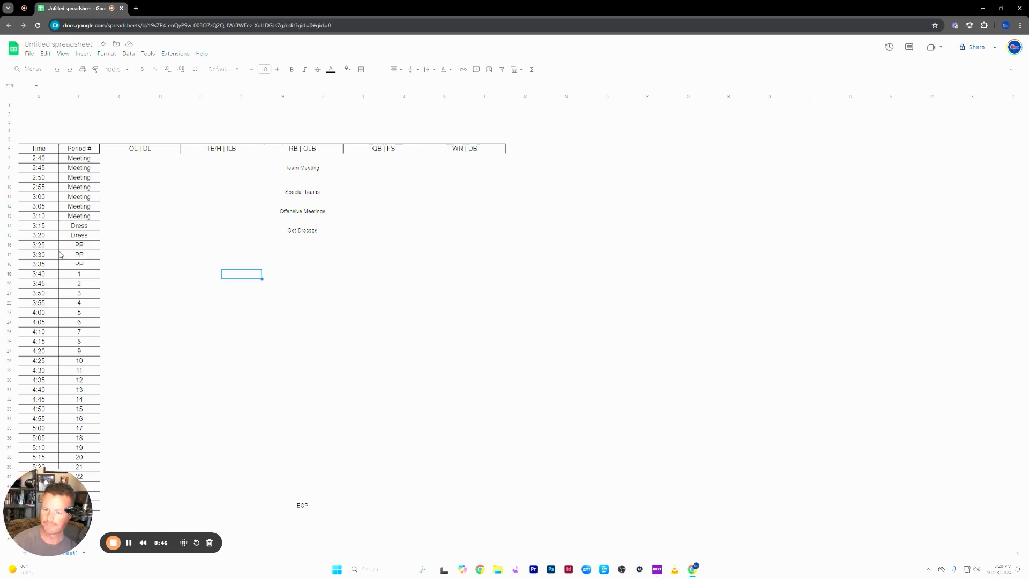
pyautogui.moveTo(58, 246); pyautogui.dragTo(108, 251)
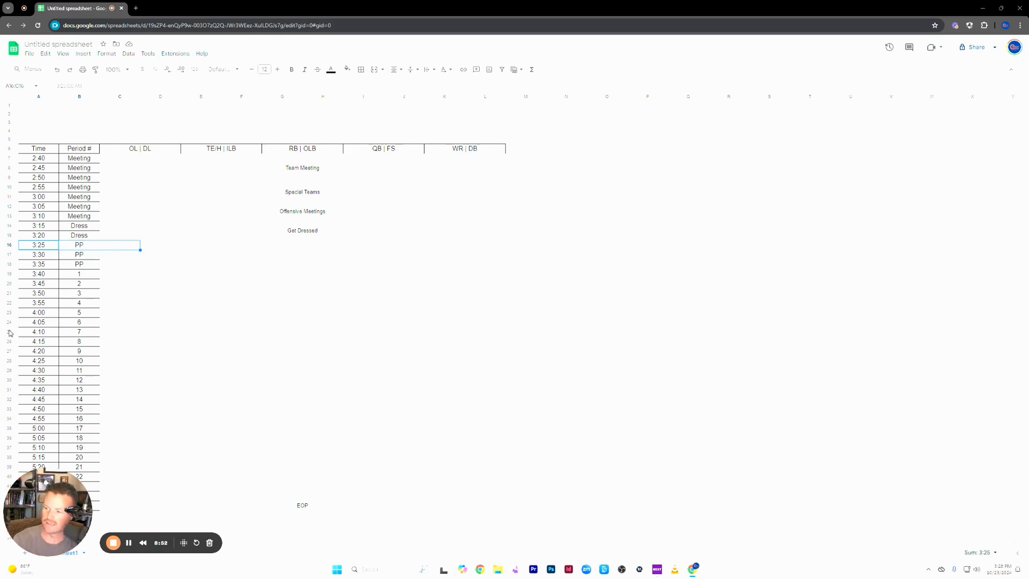
# - Enter "Fix It Period | Team" in C16 for the 3:25 pre-practice row
pyautogui.click(114, 281)
pyautogui.click(131, 249)
pyautogui.write('F')
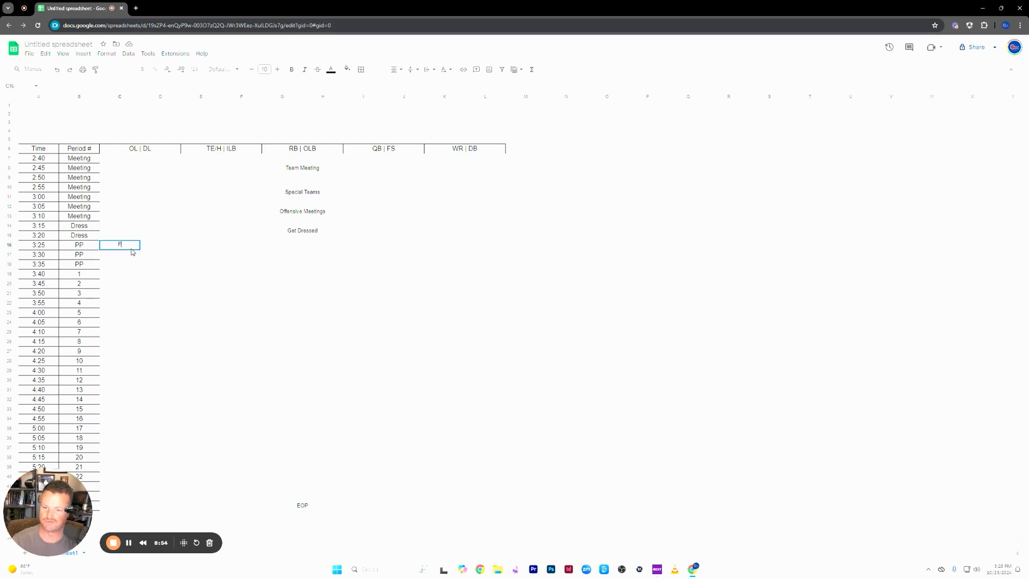
pyautogui.write('ix It Peri')
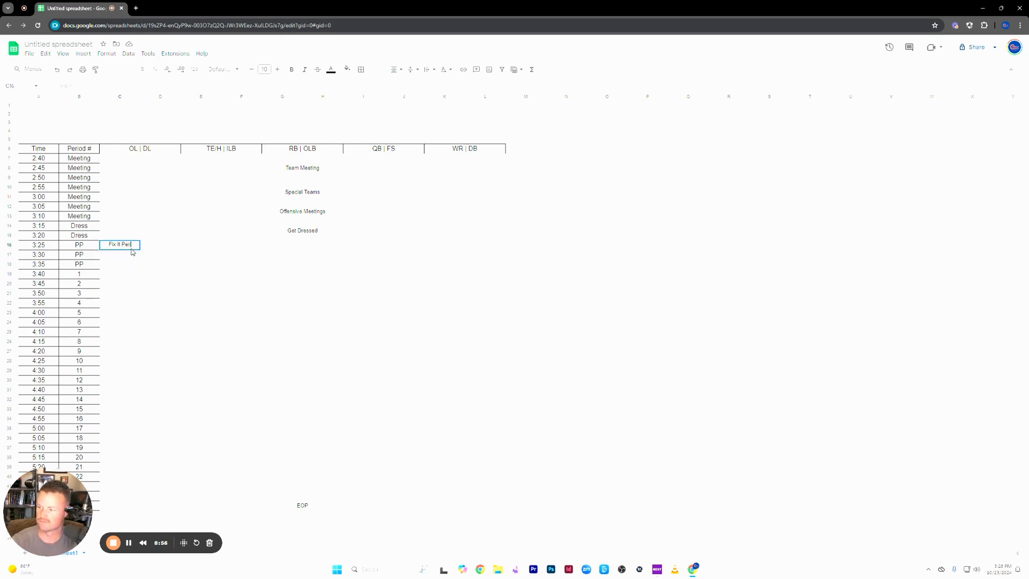
pyautogui.write('od | Team')
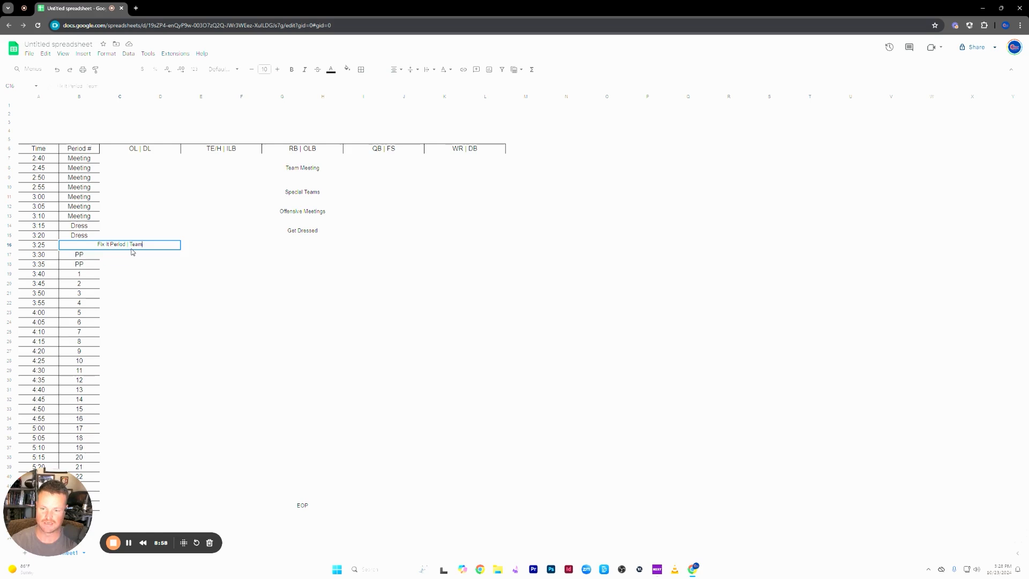
pyautogui.click(201, 312)
# - Merge C16:L16 into one block across all position groups
pyautogui.click(124, 247)
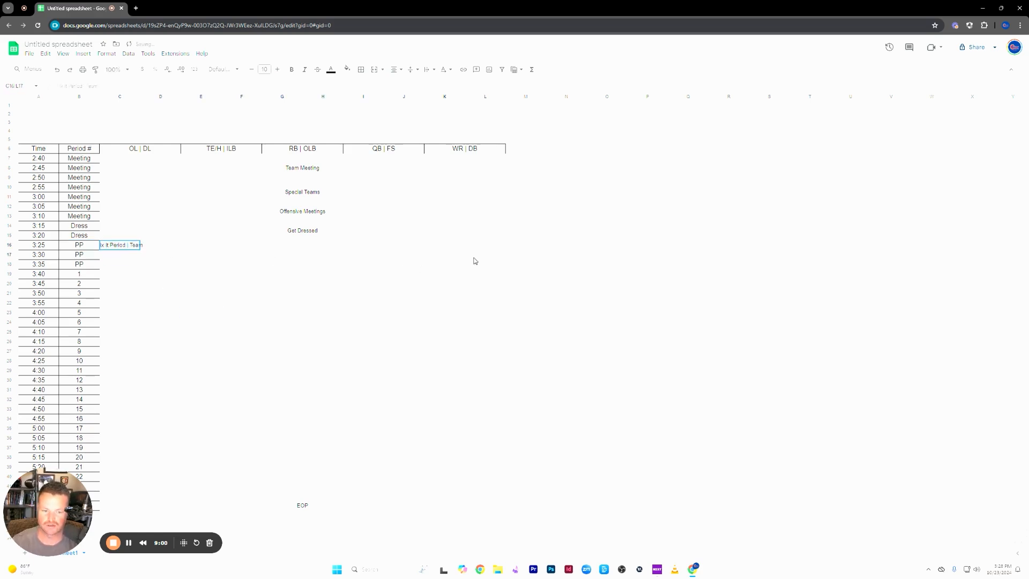
pyautogui.keyDown('shift'); pyautogui.click(493, 249); pyautogui.keyUp('shift')
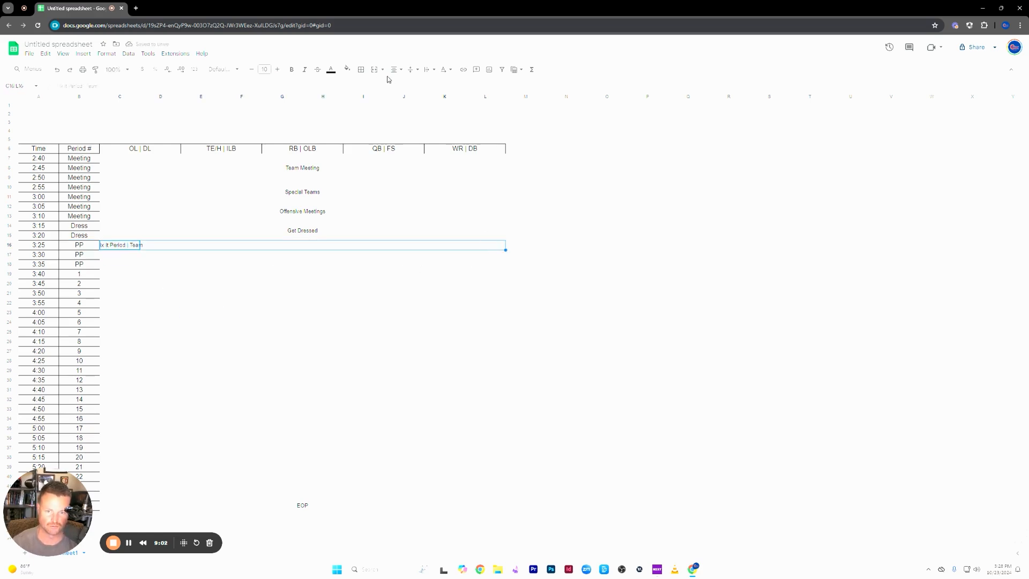
pyautogui.click(374, 69)
pyautogui.click(500, 333)
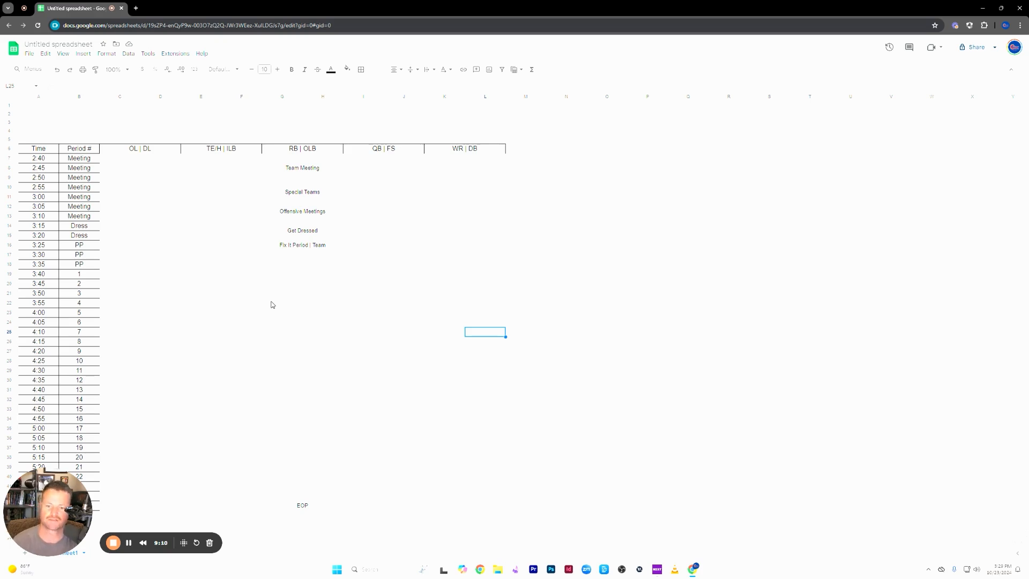
# - Merge C17:L17 into one block across all position groups and enter "Walkthrough: New Offensivve Formation" in it
pyautogui.click(268, 303)
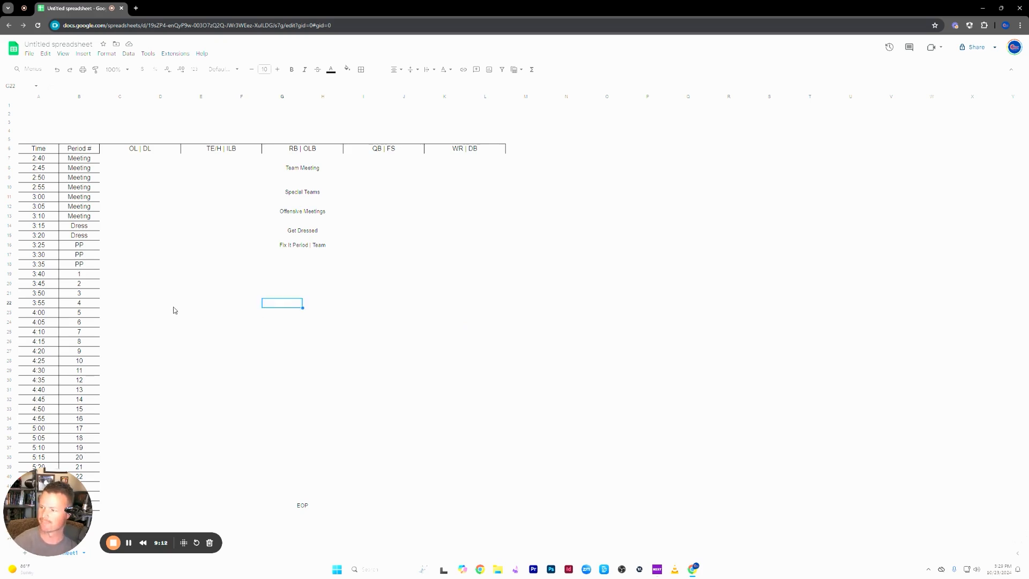
pyautogui.moveTo(129, 256); pyautogui.dragTo(501, 258)
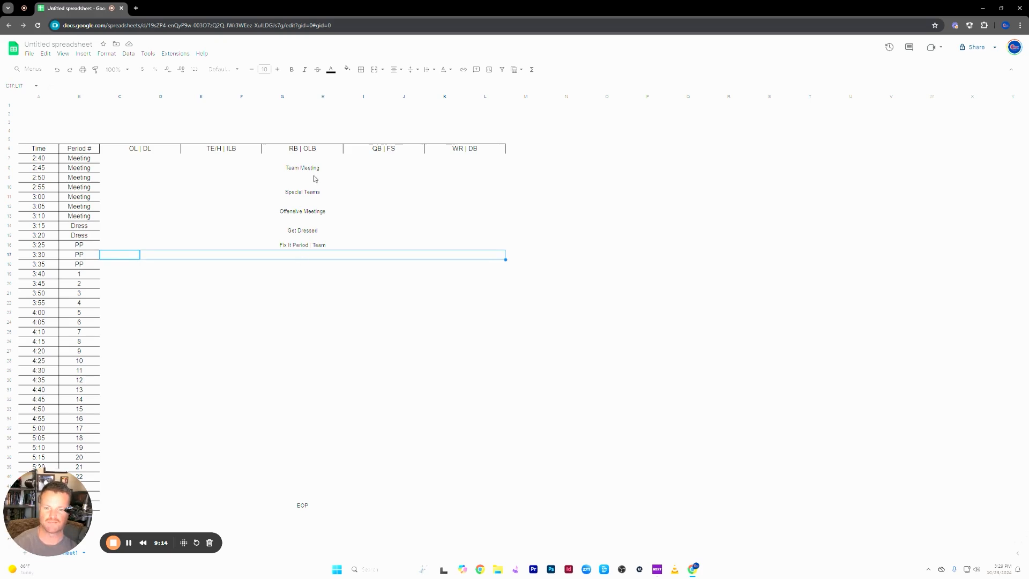
pyautogui.click(375, 69)
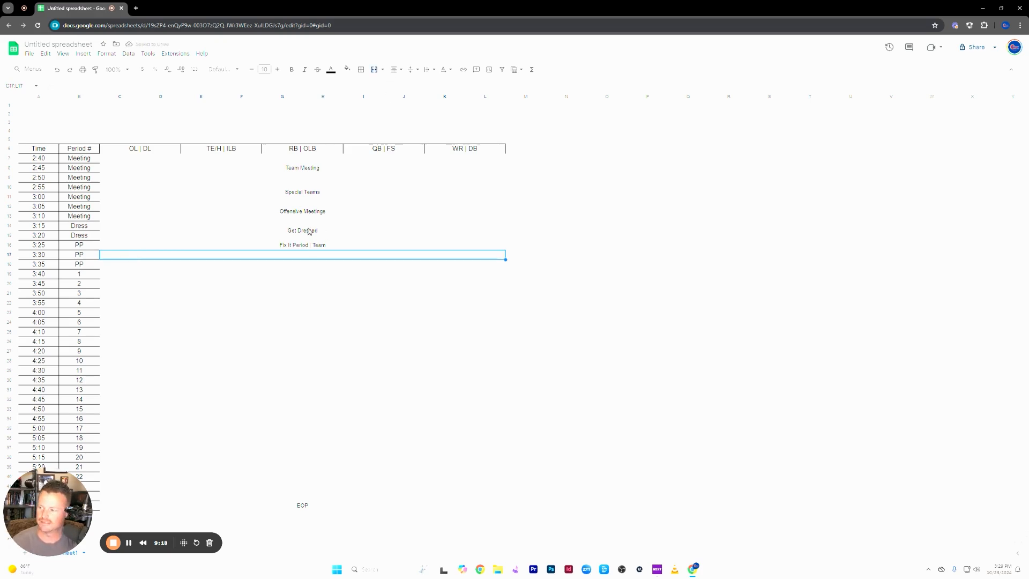
pyautogui.write('Walkthrough')
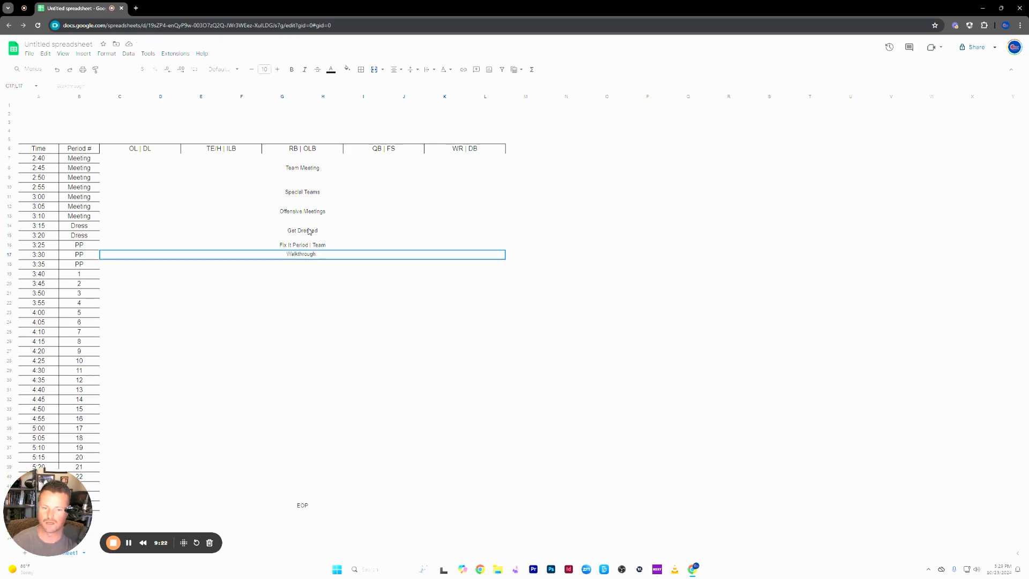
pyautogui.press('BackSpace')
pyautogui.write(': N')
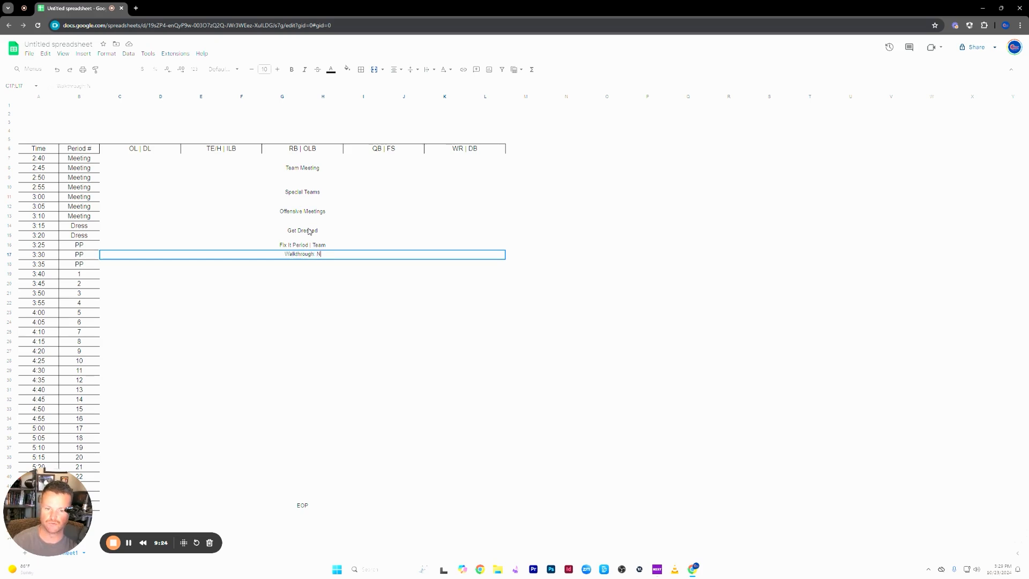
pyautogui.write('ew Offensivve Formation')
pyautogui.press('Return')
# - Merge C18:L18 into one block across all position groups and enter "Walkthrough: New Offensive Play" in it
pyautogui.moveTo(286, 332); pyautogui.dragTo(275, 323)
pyautogui.moveTo(130, 265); pyautogui.dragTo(505, 268)
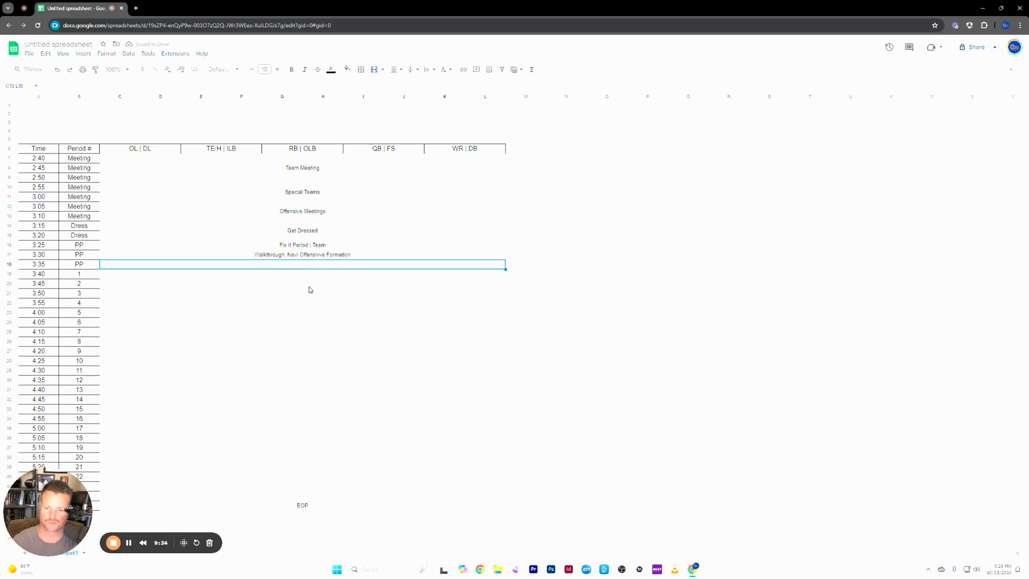
pyautogui.write('Walkthrough')
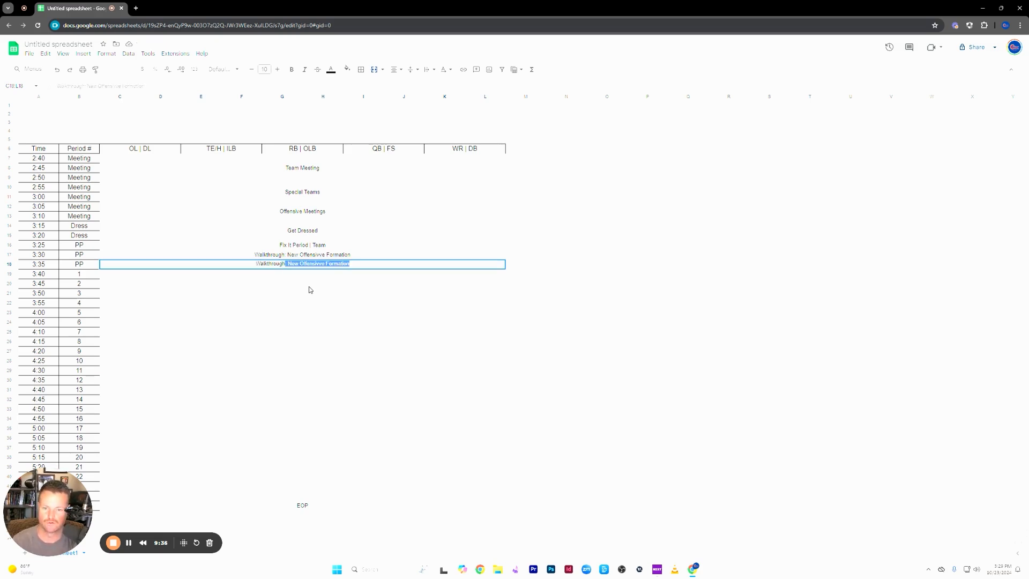
pyautogui.write(': New Offensive Play')
pyautogui.click(320, 286)
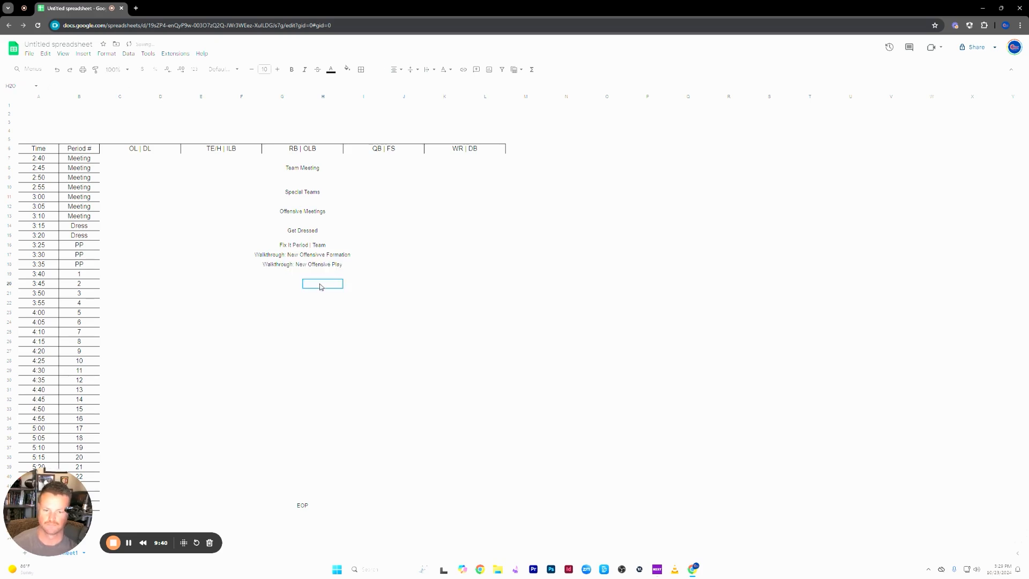
# - Correct the text of the 3:30 walkthrough block to "Walkthrough: New Offensive Formations"
pyautogui.click(321, 254)
pyautogui.press('BackSpace')
pyautogui.click(372, 342)
pyautogui.click(323, 313)
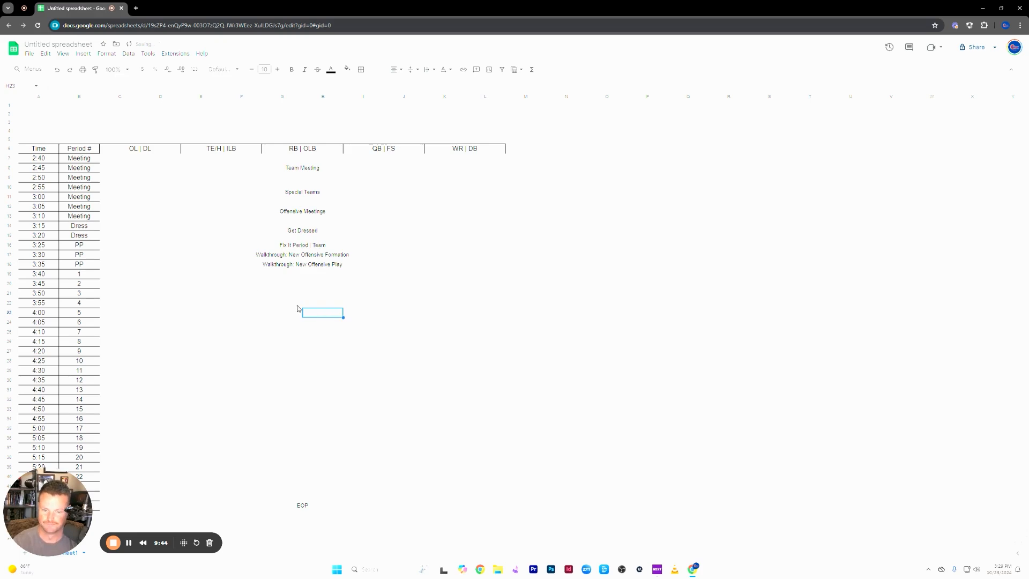
pyautogui.click(319, 255)
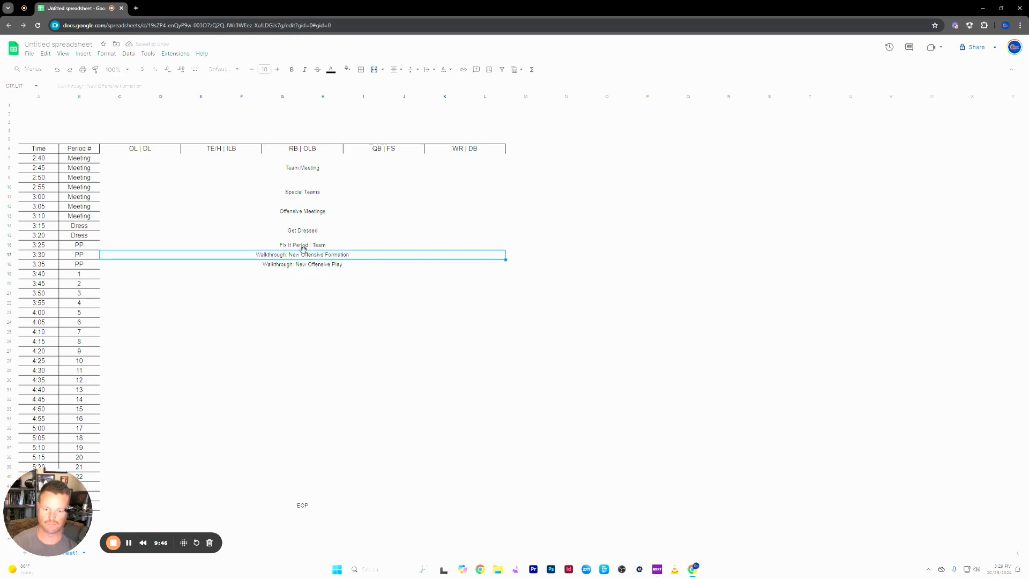
pyautogui.doubleClick(351, 258)
pyautogui.write('s')
pyautogui.click(363, 304)
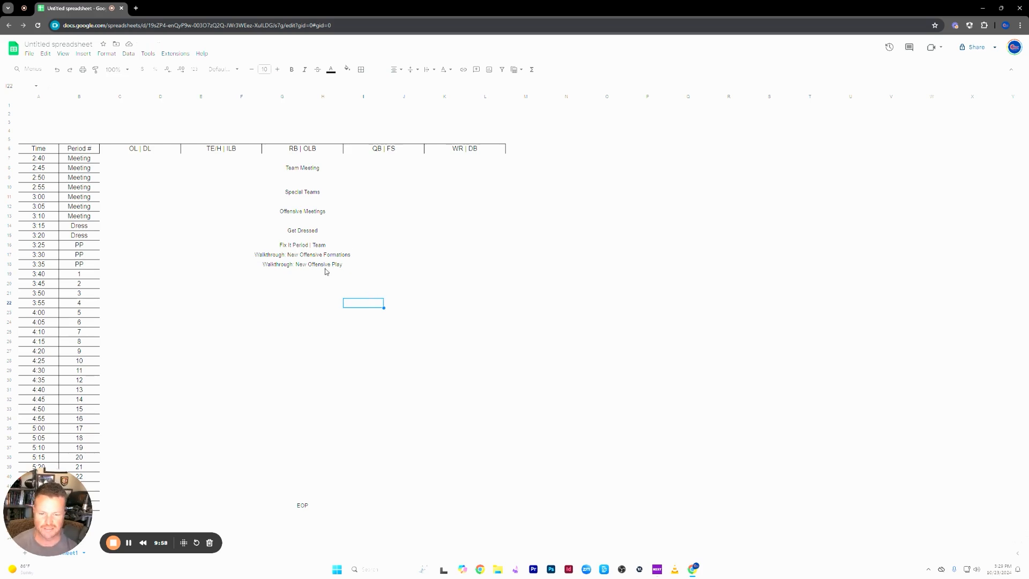
pyautogui.click(298, 266)
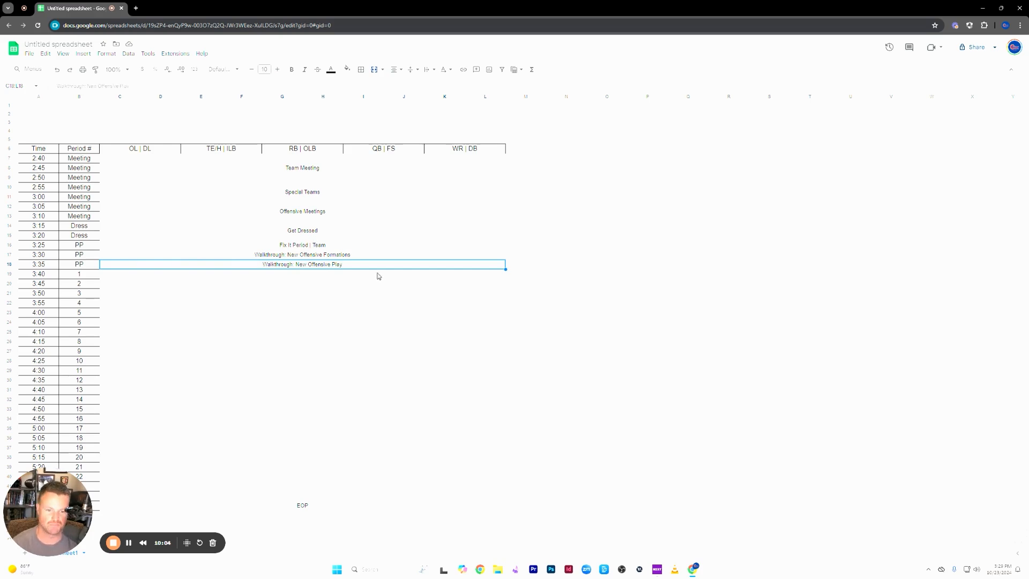
pyautogui.click(239, 313)
pyautogui.click(121, 275)
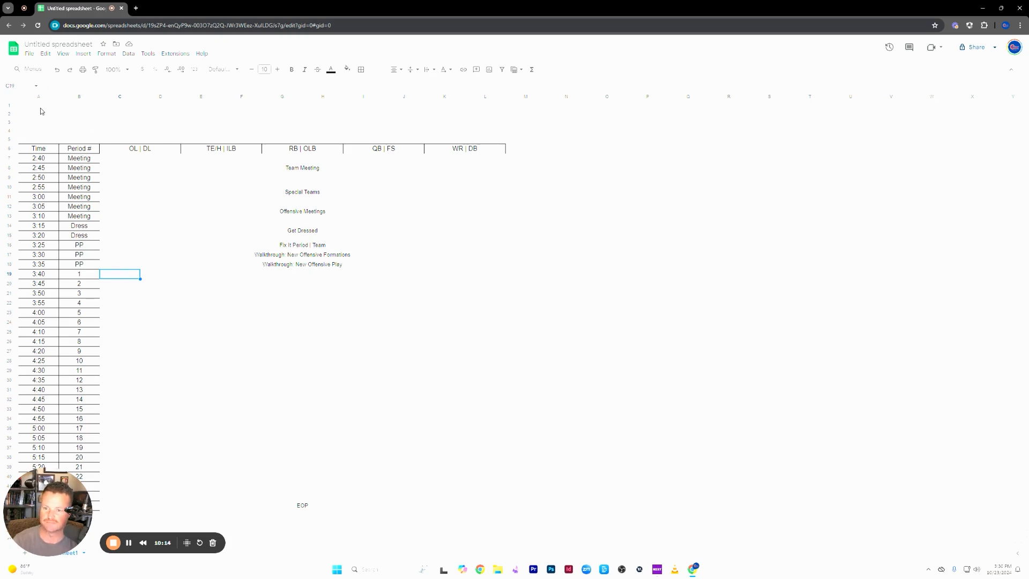
pyautogui.click(267, 370)
pyautogui.moveTo(123, 273); pyautogui.dragTo(483, 246)
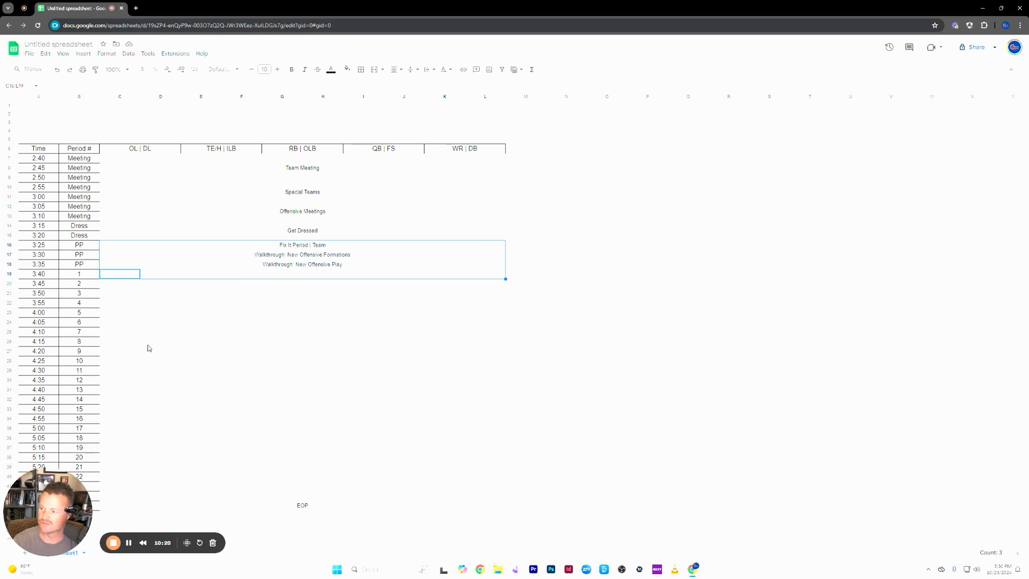
pyautogui.click(138, 314)
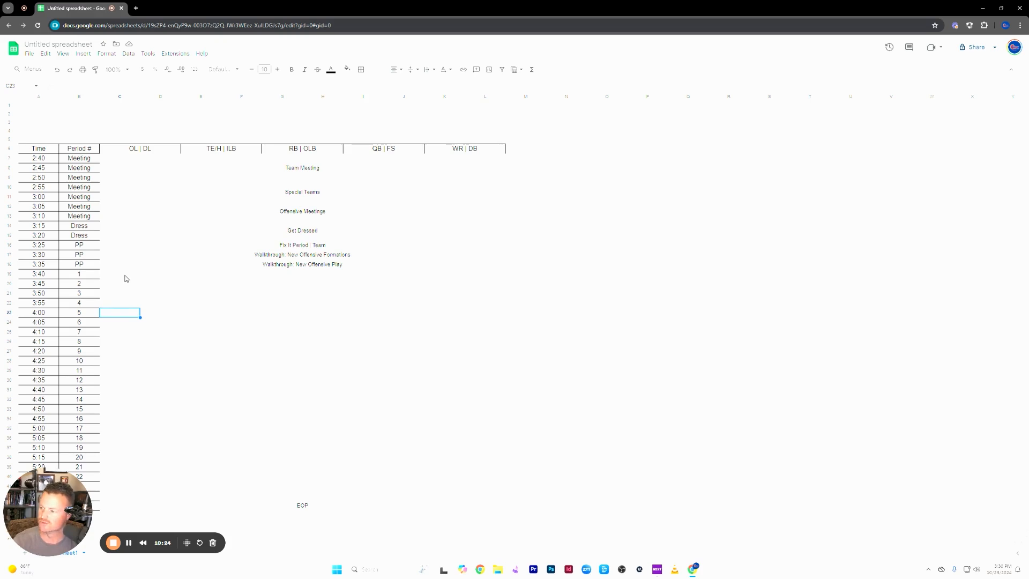
# - Merge C19:L21 into one block across all position groups for periods 1 to 3
pyautogui.moveTo(125, 275); pyautogui.dragTo(173, 285)
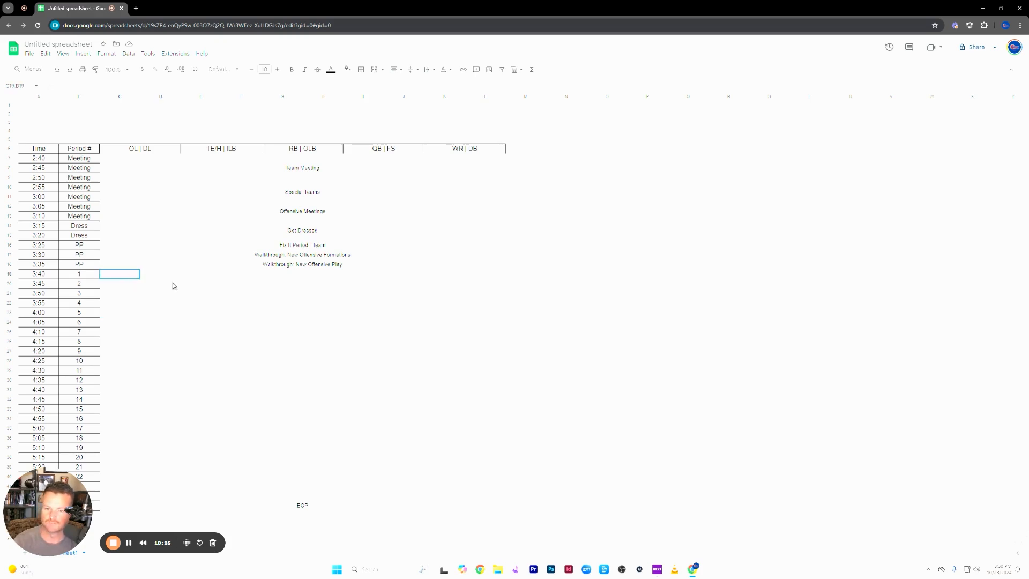
pyautogui.moveTo(502, 296); pyautogui.dragTo(501, 296)
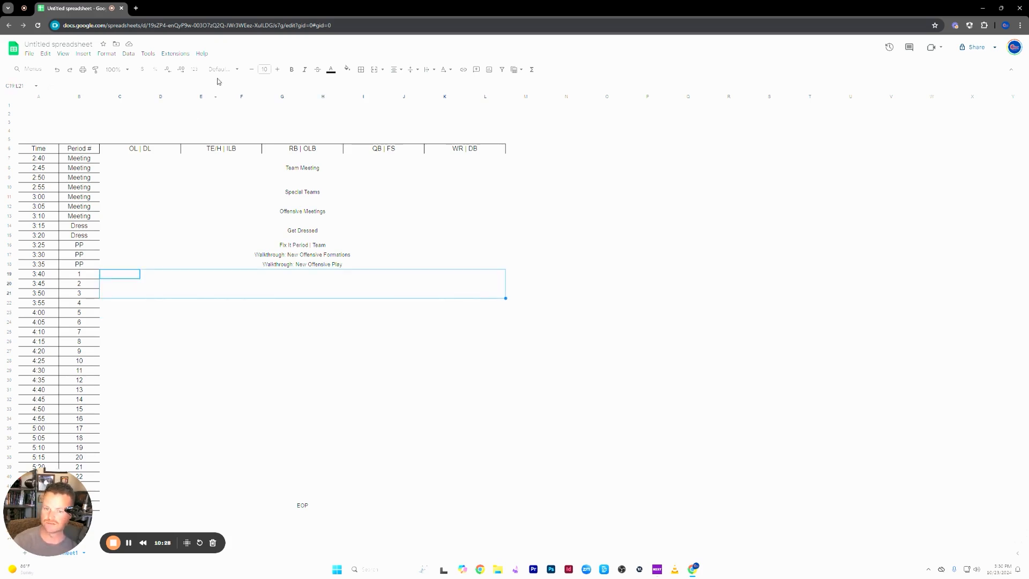
pyautogui.click(374, 70)
# - Enter "Stretch | Dynamic Warmup | Speed Training" in the merged block for periods 1 to 3
pyautogui.write('St')
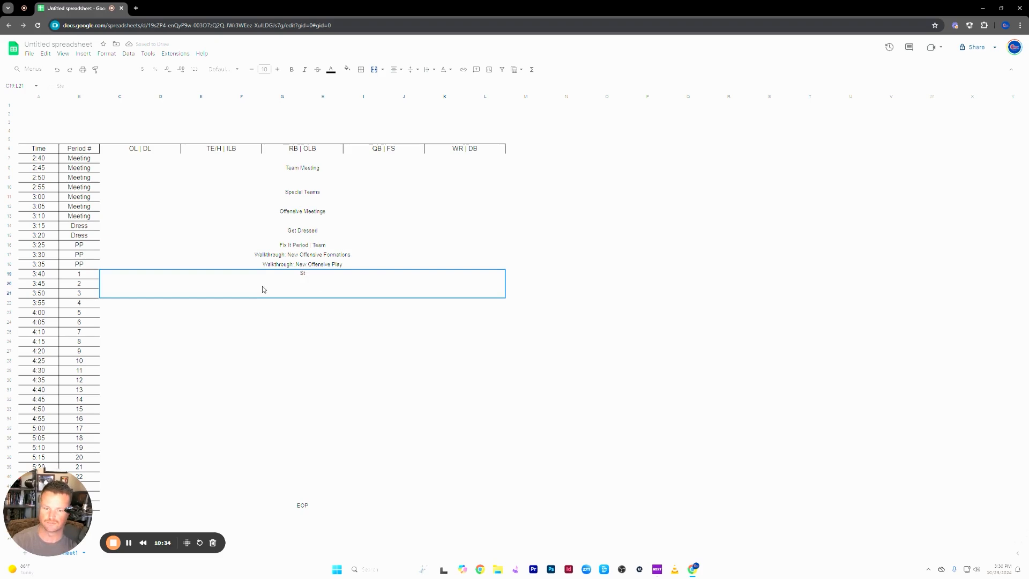
pyautogui.write('ynam')
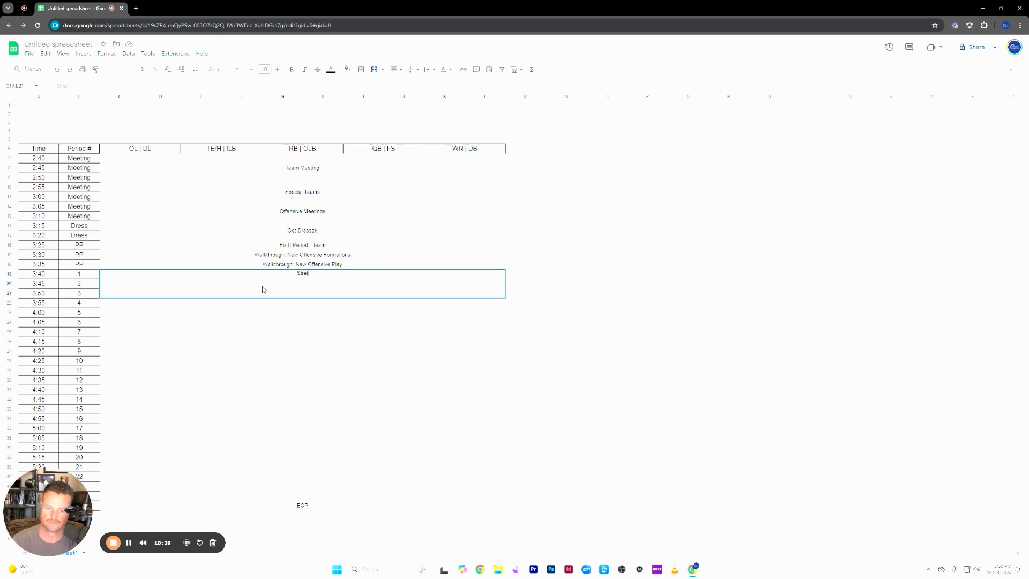
pyautogui.write(' | Dybnami')
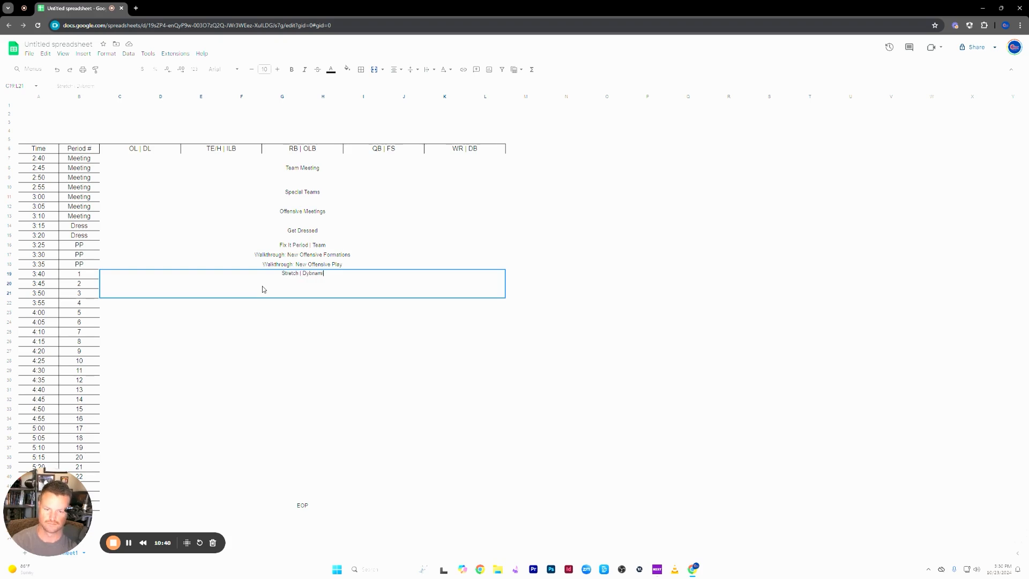
pyautogui.press('BackSpace')
pyautogui.press('BackSpace')
pyautogui.press('BackSpace')
pyautogui.press('BackSpace')
pyautogui.press('BackSpace')
pyautogui.write('namic')
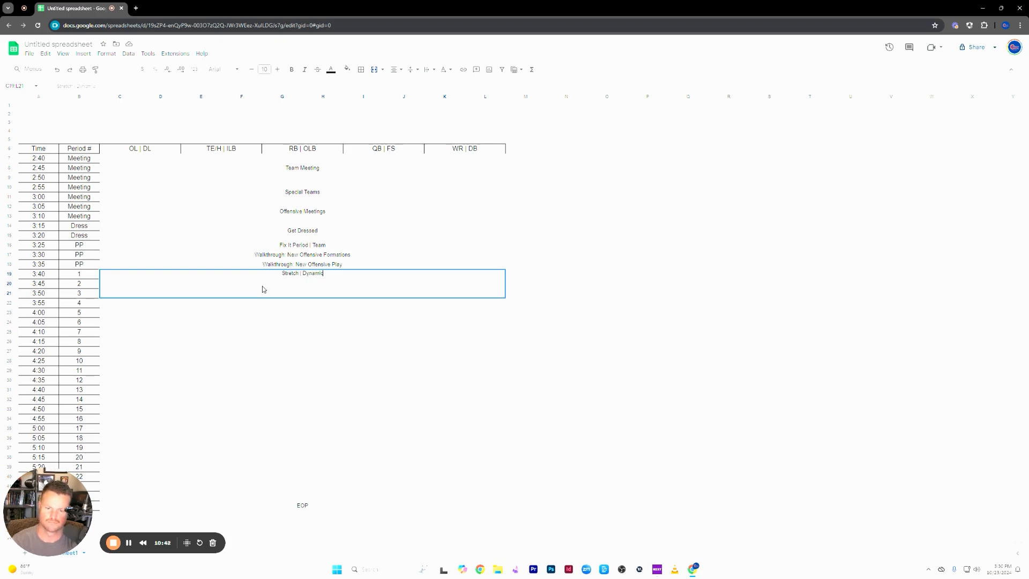
pyautogui.write(' Warmup | Speed')
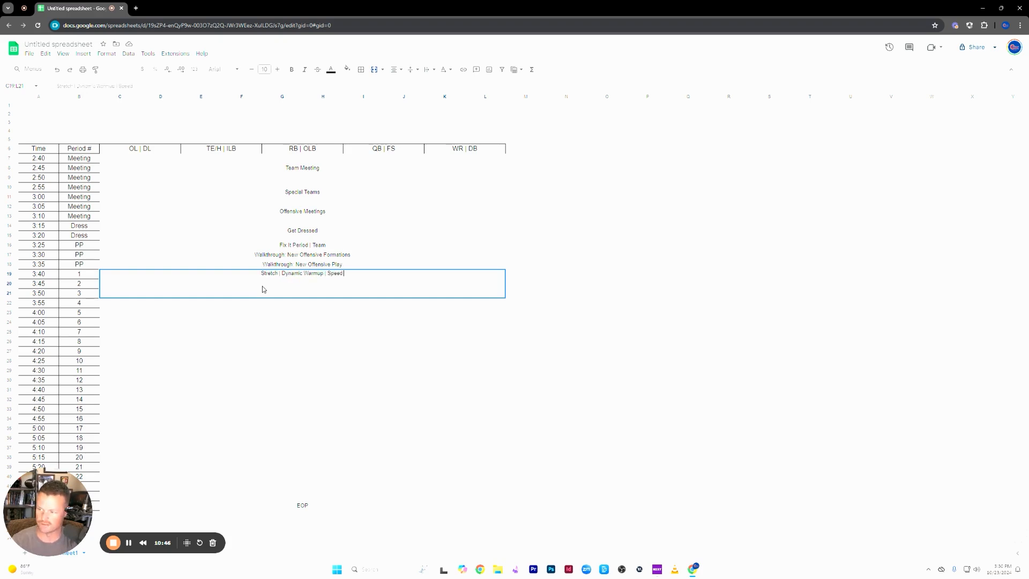
pyautogui.write(' Training')
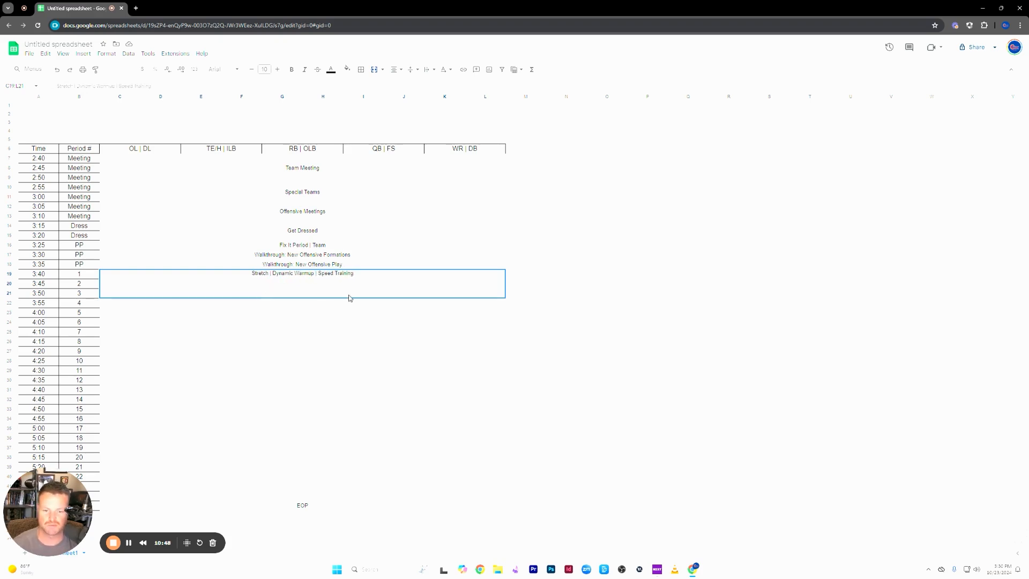
pyautogui.click(362, 327)
pyautogui.click(351, 292)
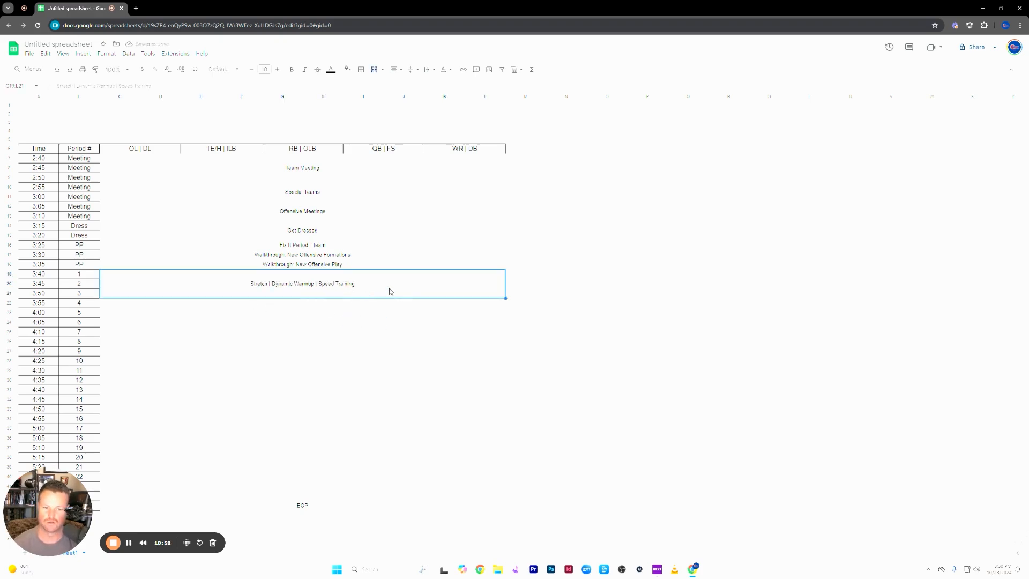
# - Set the font size of all activity blocks in C7:L43, from Team Meeting down to EOP, to 12
pyautogui.click(402, 362)
pyautogui.click(269, 297)
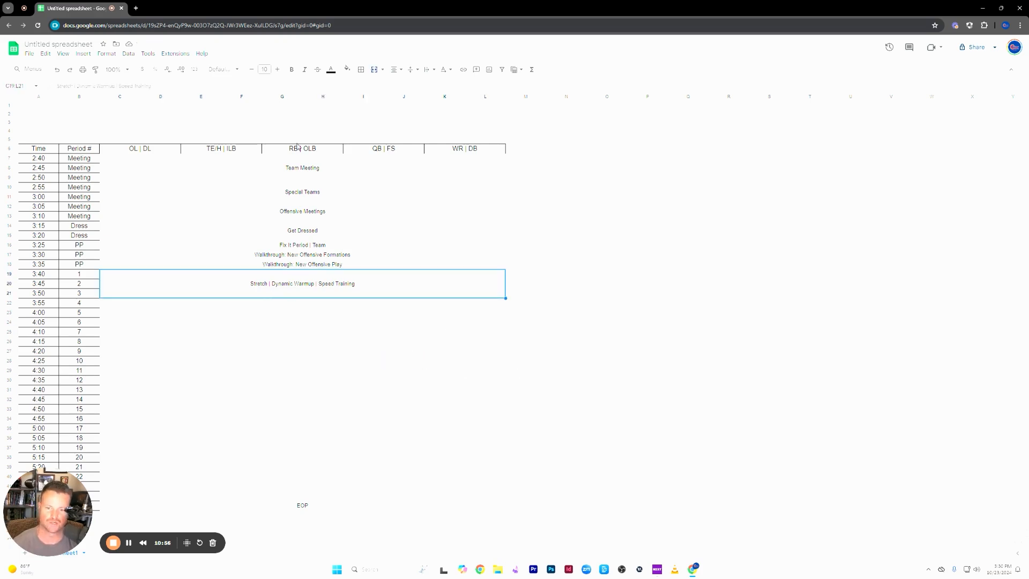
pyautogui.moveTo(331, 179); pyautogui.dragTo(344, 505)
pyautogui.click(277, 71)
pyautogui.click(277, 70)
pyautogui.click(278, 70)
pyautogui.click(278, 71)
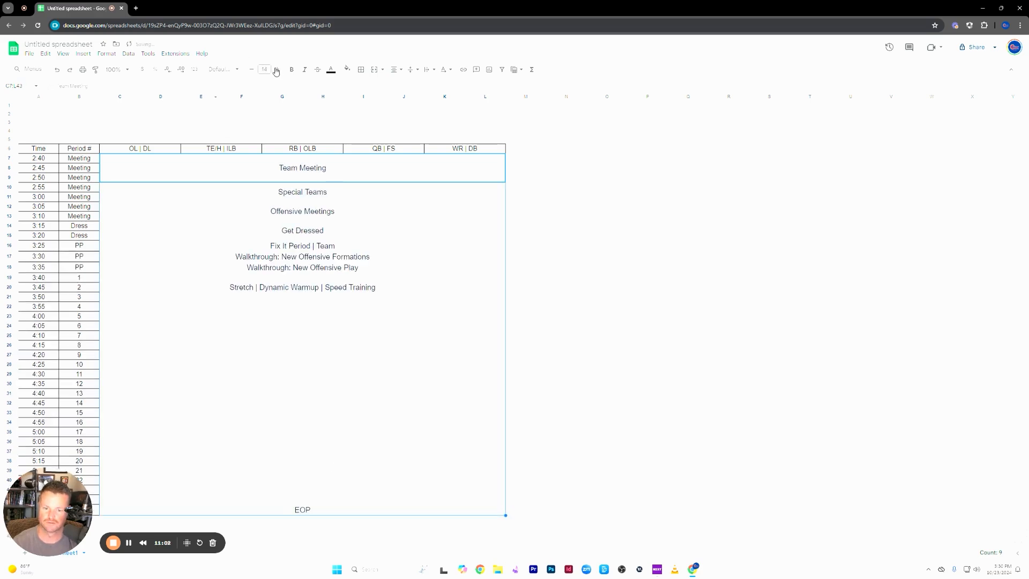
pyautogui.click(251, 70)
pyautogui.click(251, 71)
pyautogui.click(542, 380)
pyautogui.click(307, 398)
pyautogui.click(244, 170)
pyautogui.click(299, 382)
pyautogui.click(350, 321)
pyautogui.moveTo(308, 169); pyautogui.dragTo(344, 297)
pyautogui.click(360, 362)
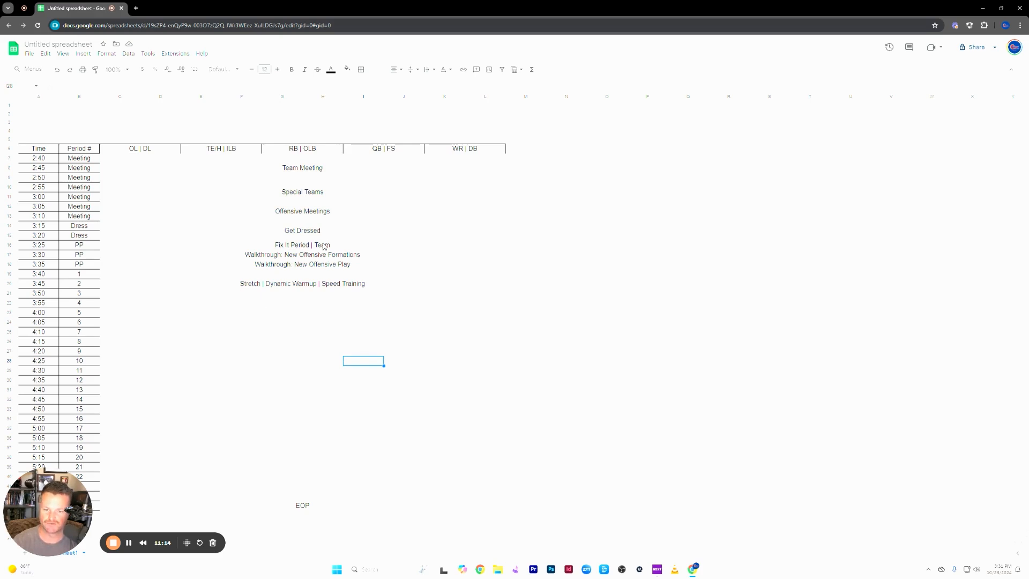
# - Merge C22:L23 into one block for periods 4 and 5 and enter "Special Teams: (Shield Punt | PAT | Field Goal)" in it
pyautogui.click(122, 304)
pyautogui.keyDown('shift'); pyautogui.click(473, 315); pyautogui.keyUp('shift')
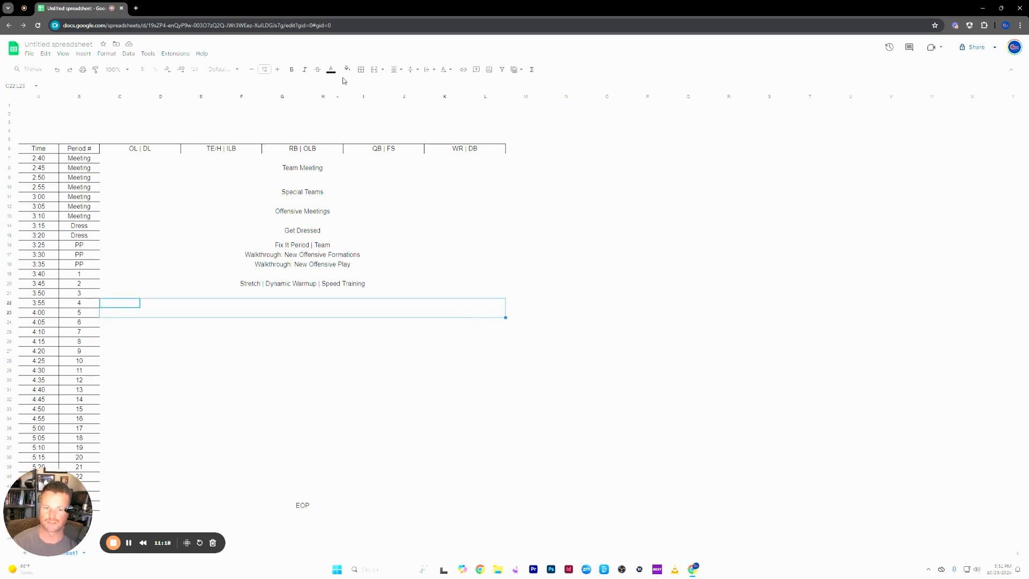
pyautogui.click(374, 69)
pyautogui.write('S')
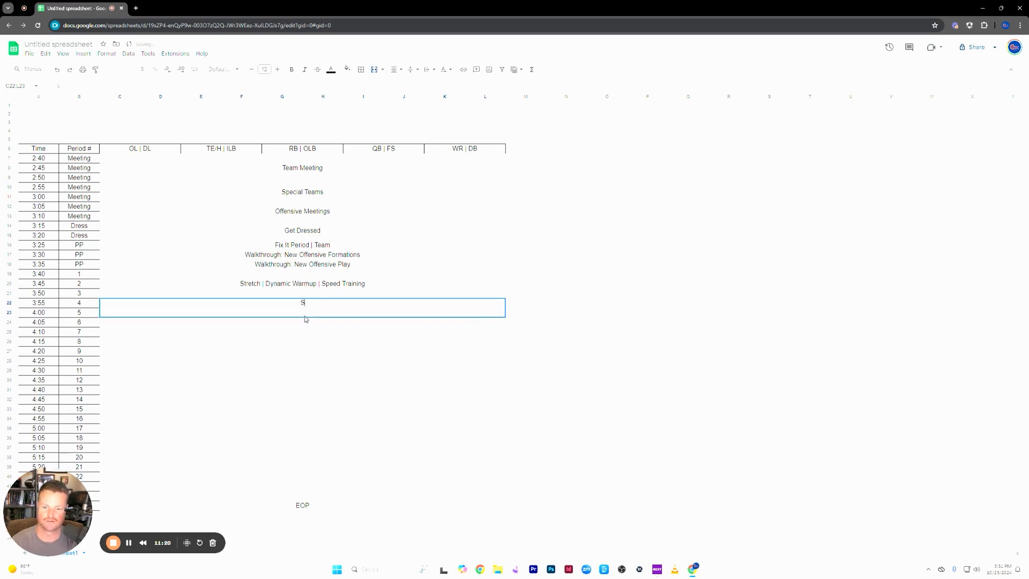
pyautogui.write('pecial Teams: (S')
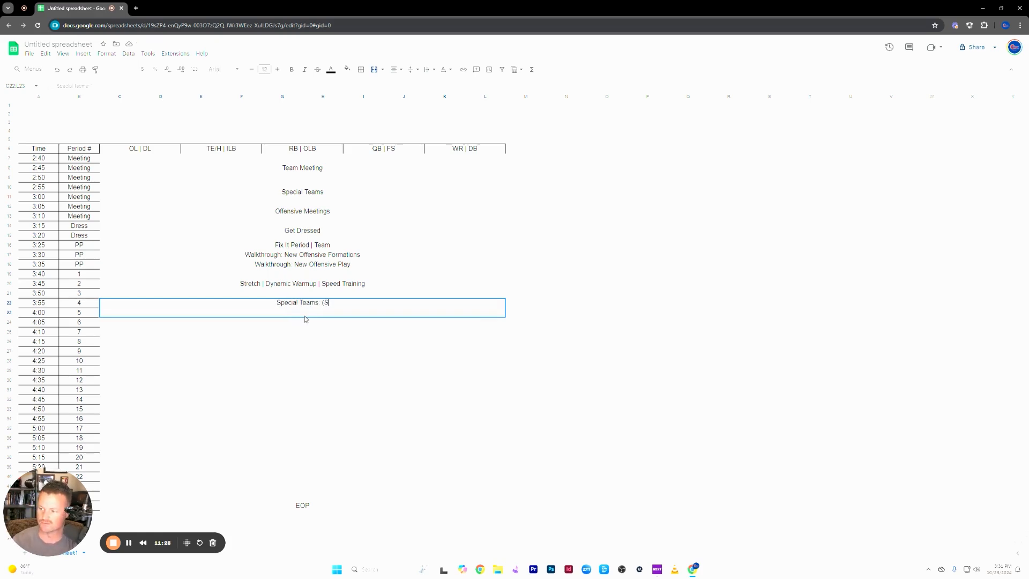
pyautogui.write('Punt | PAT | ')
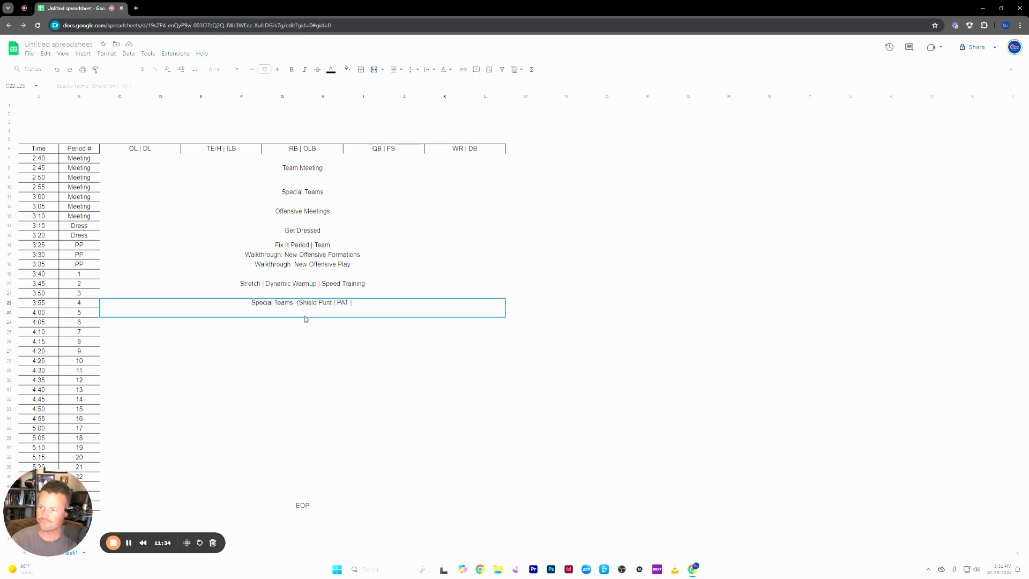
pyautogui.write('Field')
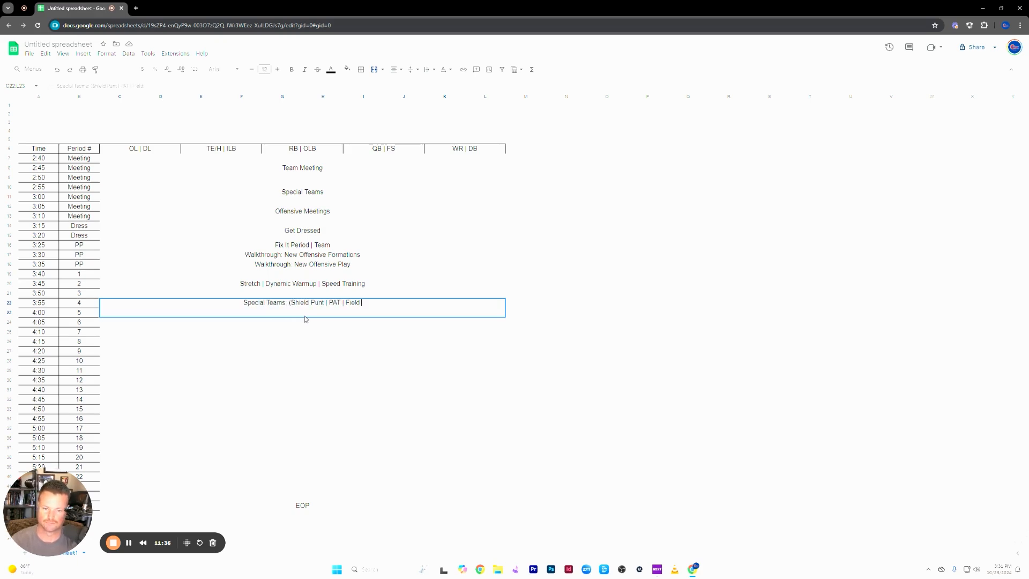
pyautogui.write(' Goal)')
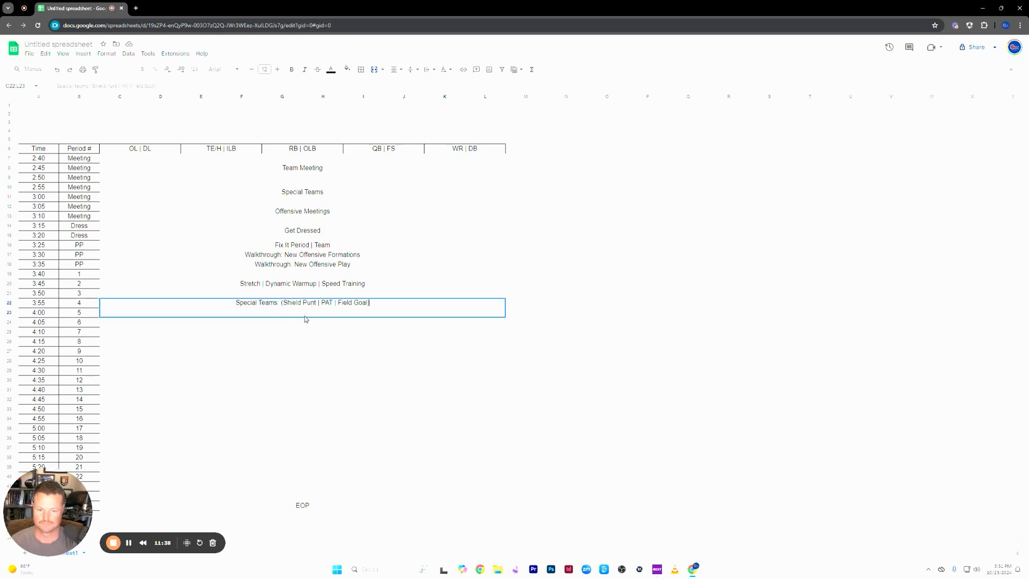
pyautogui.click(327, 372)
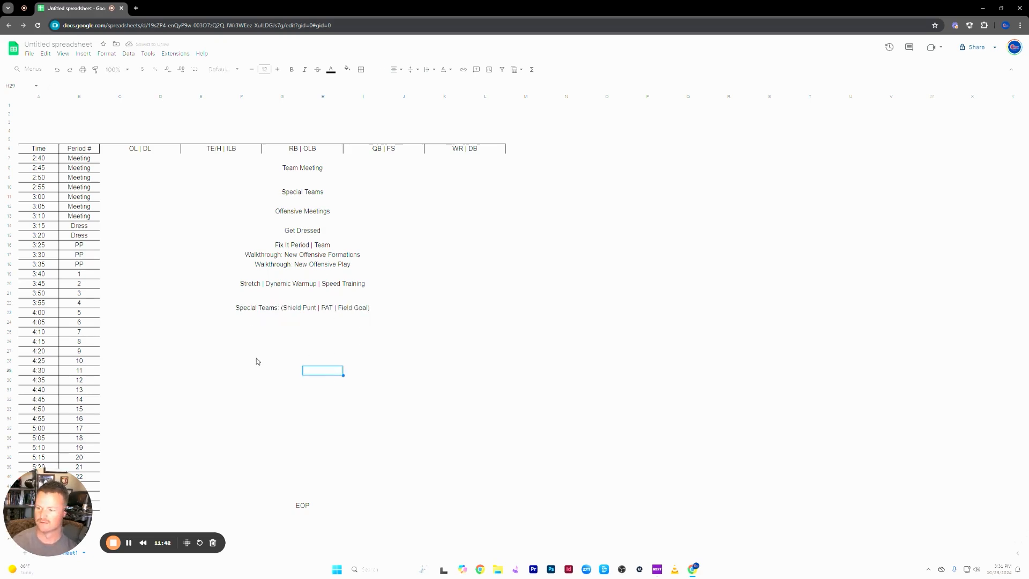
# - Enter "Team Competition: Situation (3rd & 7 | Best 5)" in C24 for periods 6 and 7
pyautogui.click(134, 324)
pyautogui.keyDown('shift'); pyautogui.click(494, 333); pyautogui.keyUp('shift')
pyautogui.write('Te')
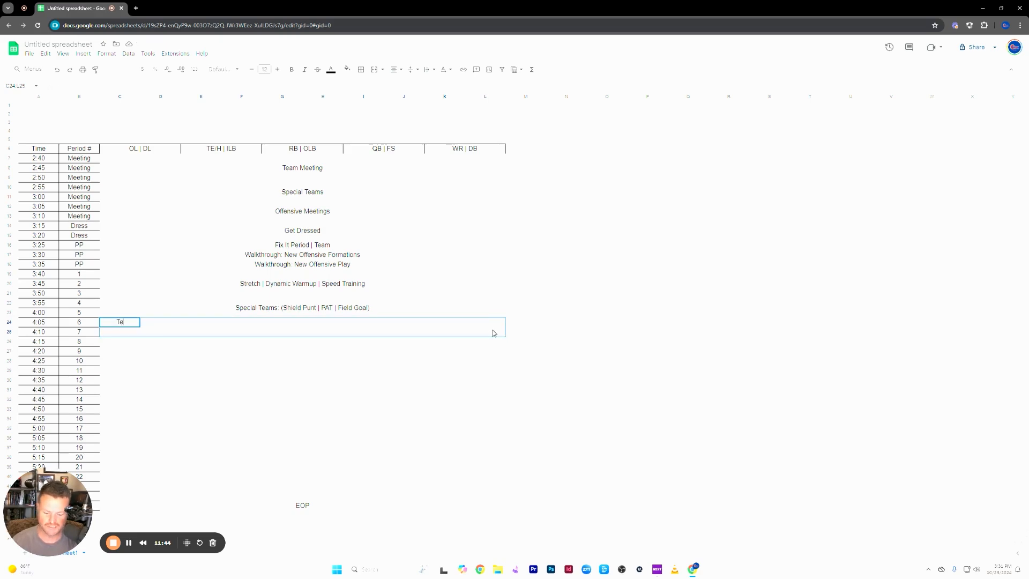
pyautogui.write('am Comp')
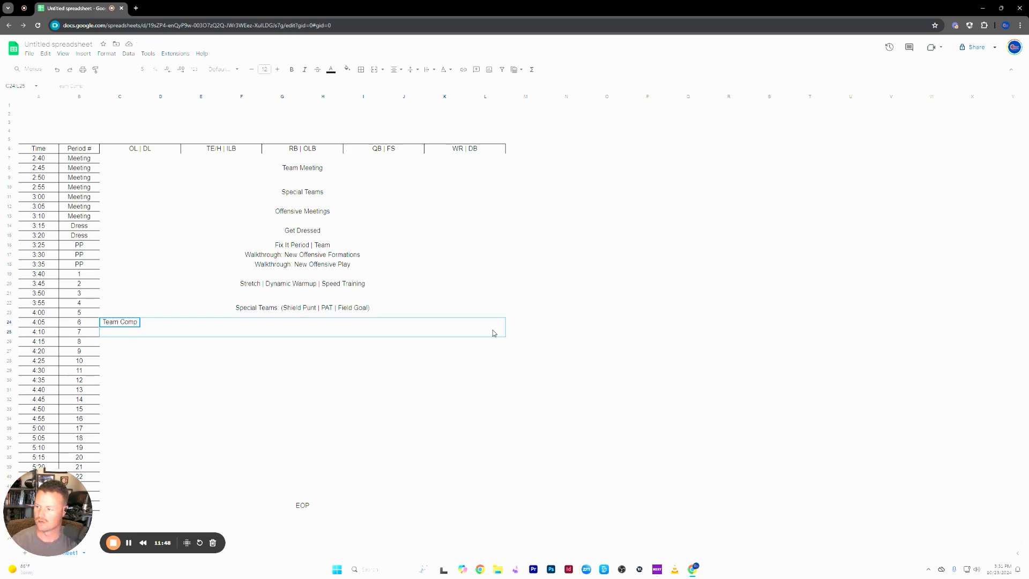
pyautogui.write('etition: ')
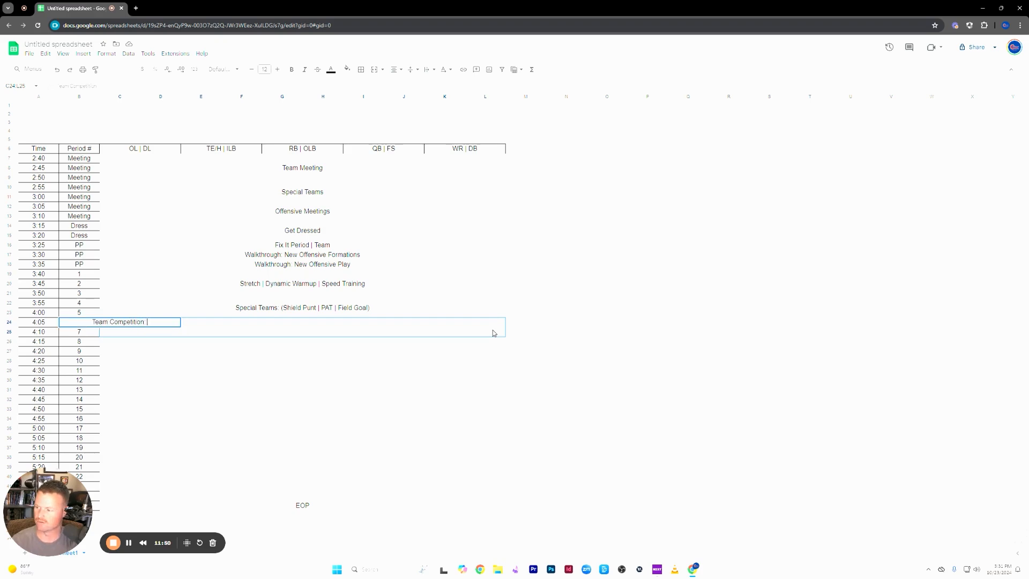
pyautogui.write('Situation')
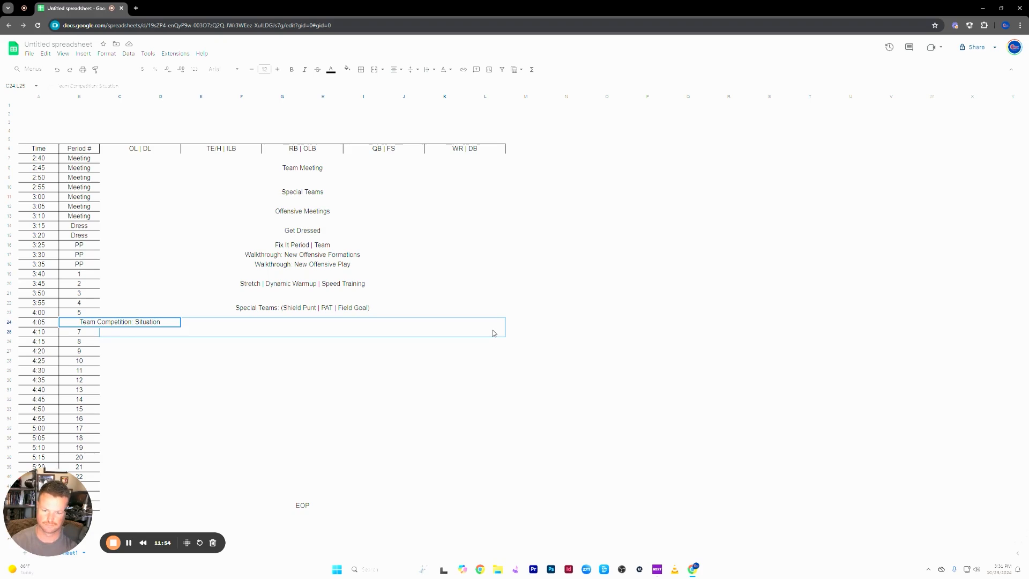
pyautogui.write(' (')
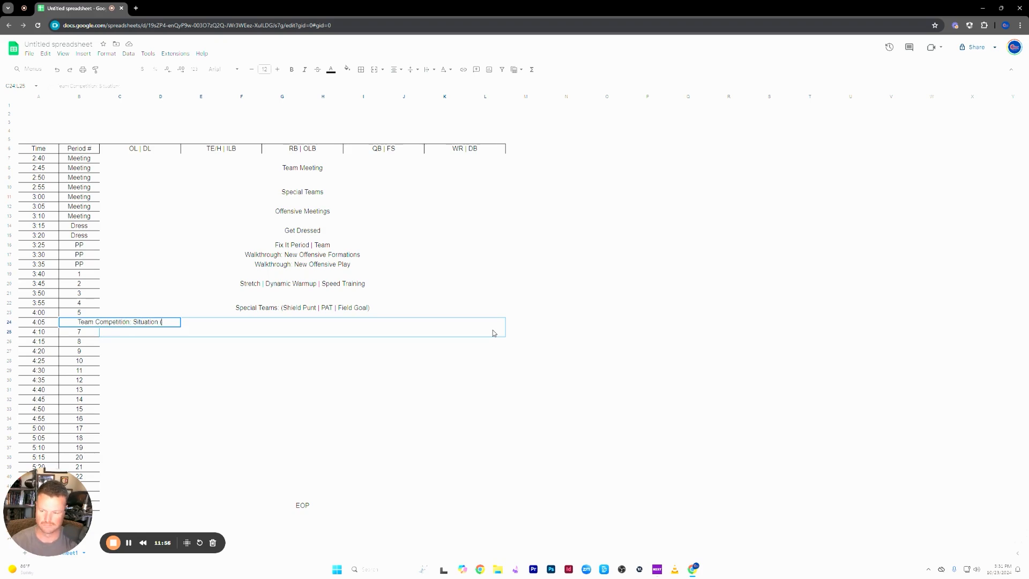
pyautogui.write('3rd')
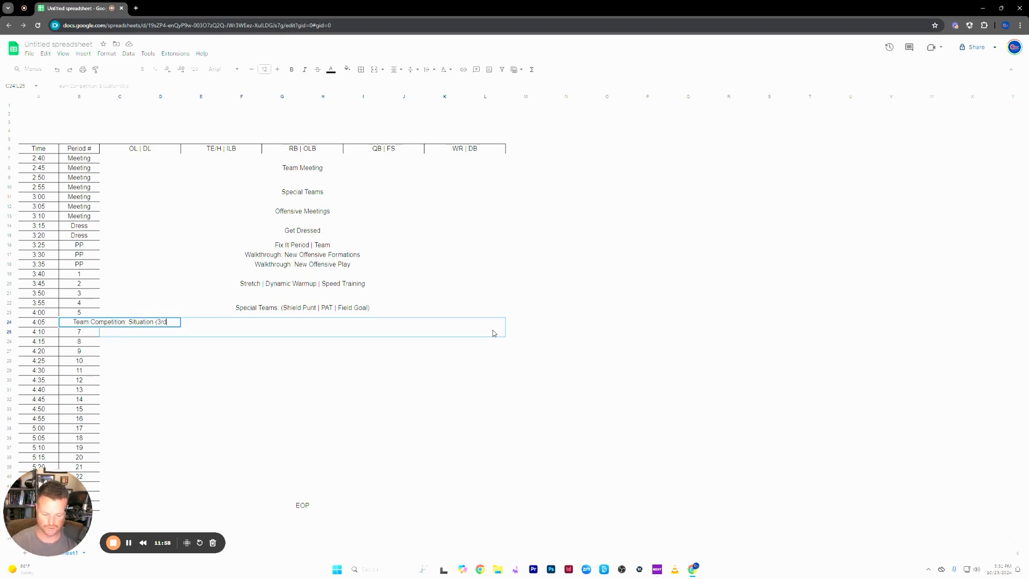
pyautogui.write(' & 7 |')
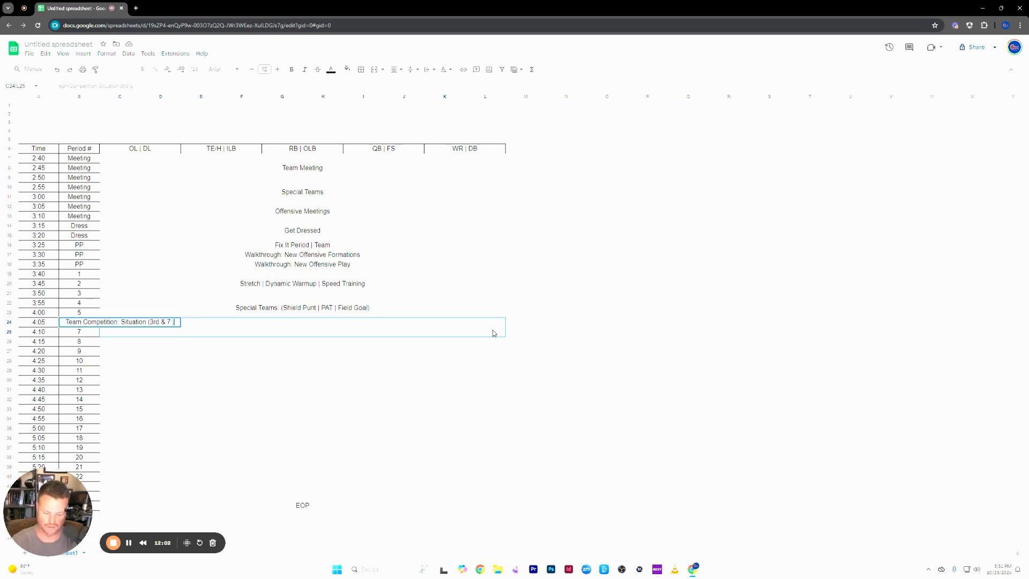
pyautogui.write(' Best 5')
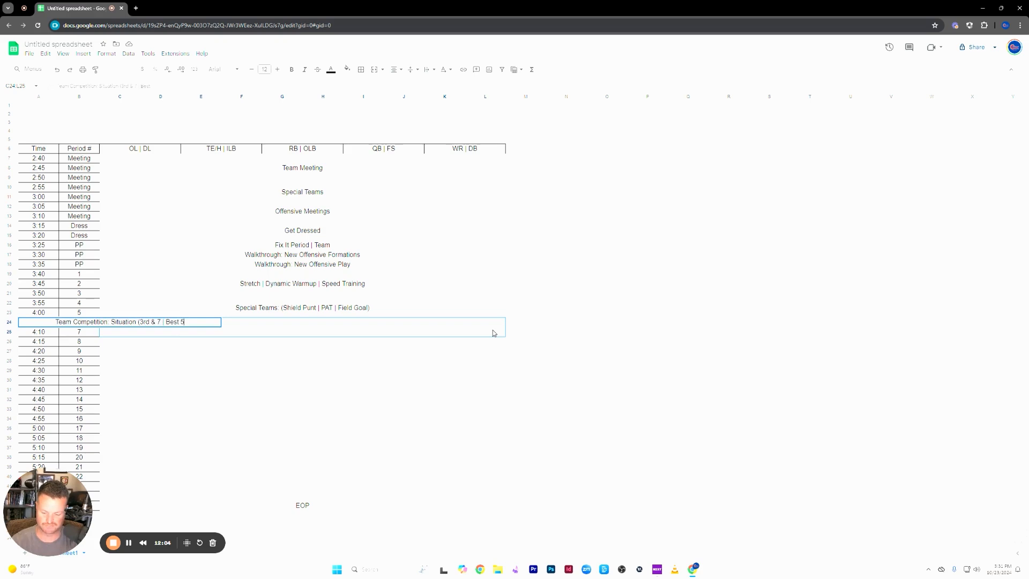
pyautogui.click(337, 419)
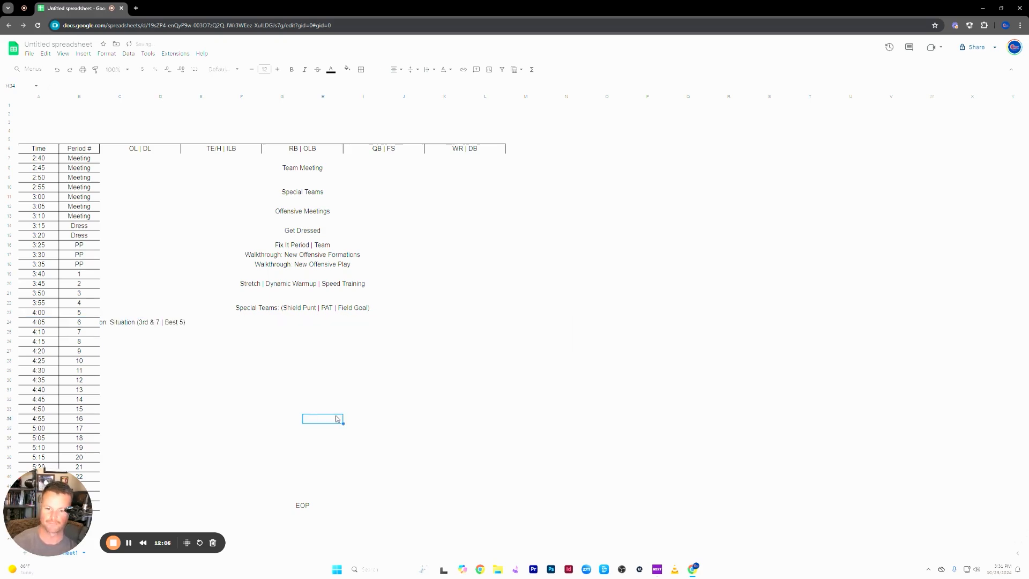
# - Merge C24:L25 into one Team Competition block across all position groups
pyautogui.click(121, 323)
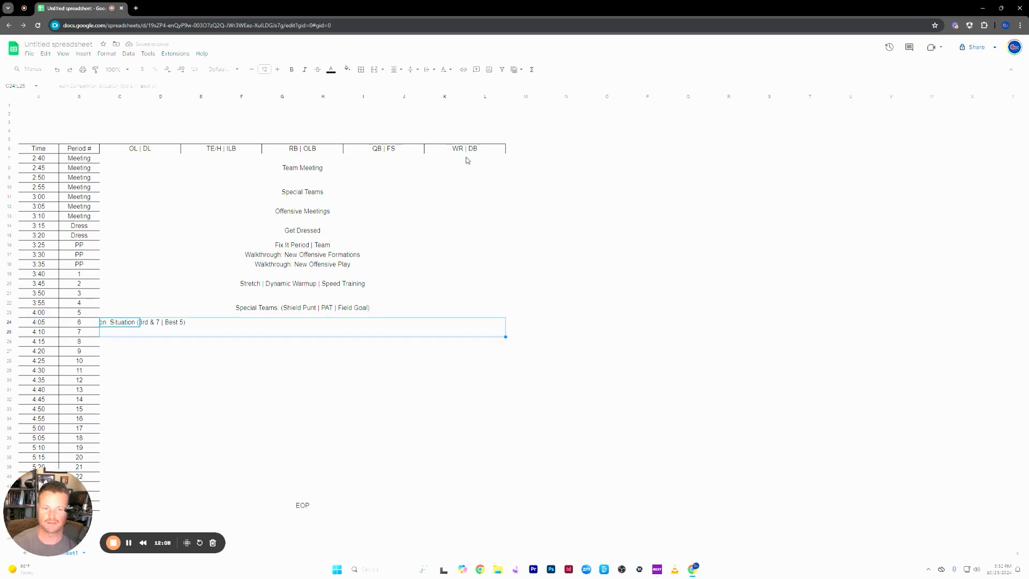
pyautogui.click(374, 69)
pyautogui.click(440, 499)
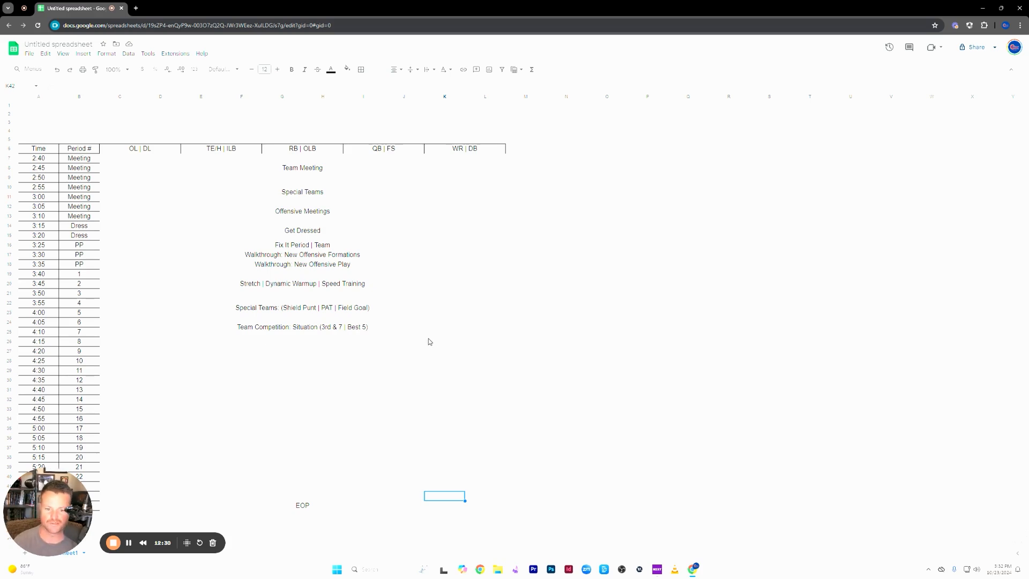
pyautogui.click(357, 381)
pyautogui.moveTo(129, 342); pyautogui.dragTo(484, 364)
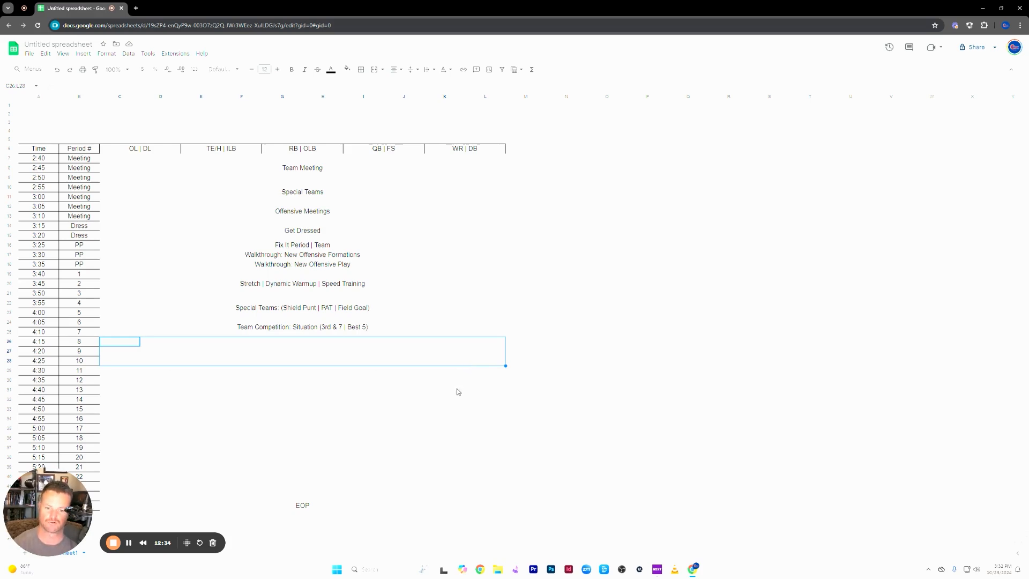
pyautogui.click(346, 422)
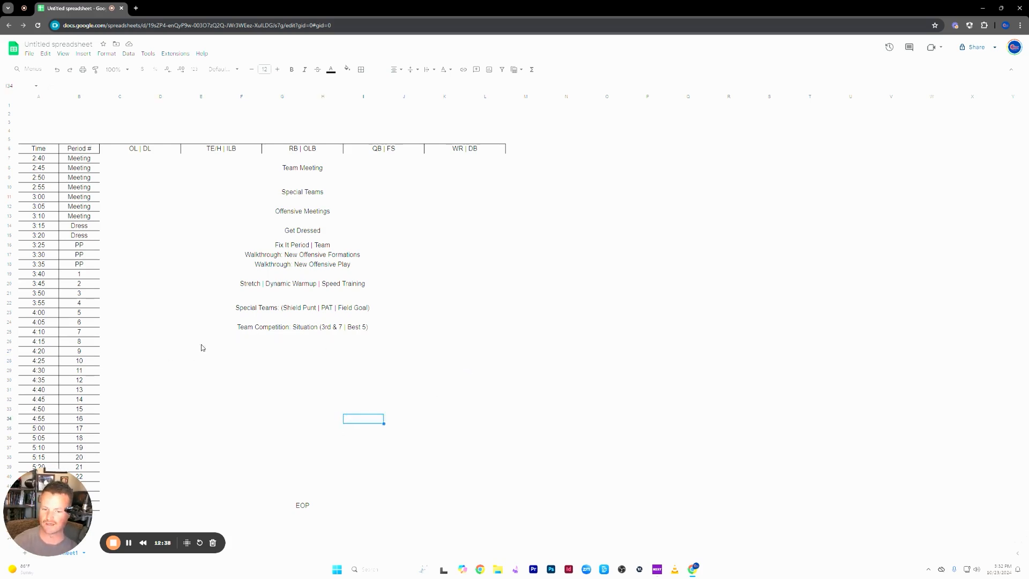
# - Make the text of the Special Teams (Shield Punt) block and the Team Competition block bold
pyautogui.moveTo(277, 315); pyautogui.dragTo(279, 329)
pyautogui.hotkey('ctrl', 'b')
pyautogui.click(314, 401)
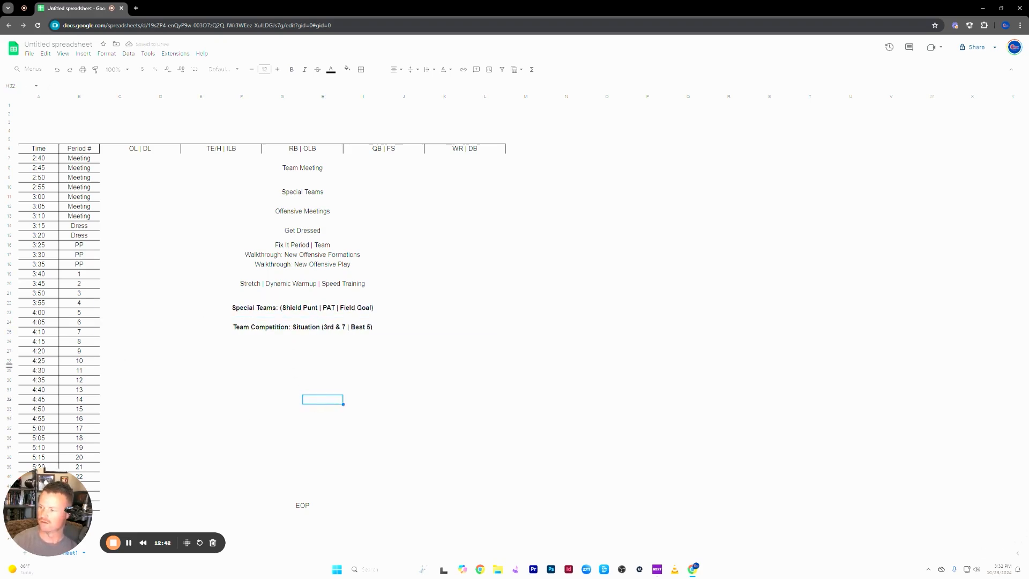
# - Merge C26:D27 into one block under OL | DL for periods 8 and 9
pyautogui.scroll(-1, 218, 368)
pyautogui.click(123, 303)
pyautogui.moveTo(125, 303); pyautogui.dragTo(148, 311)
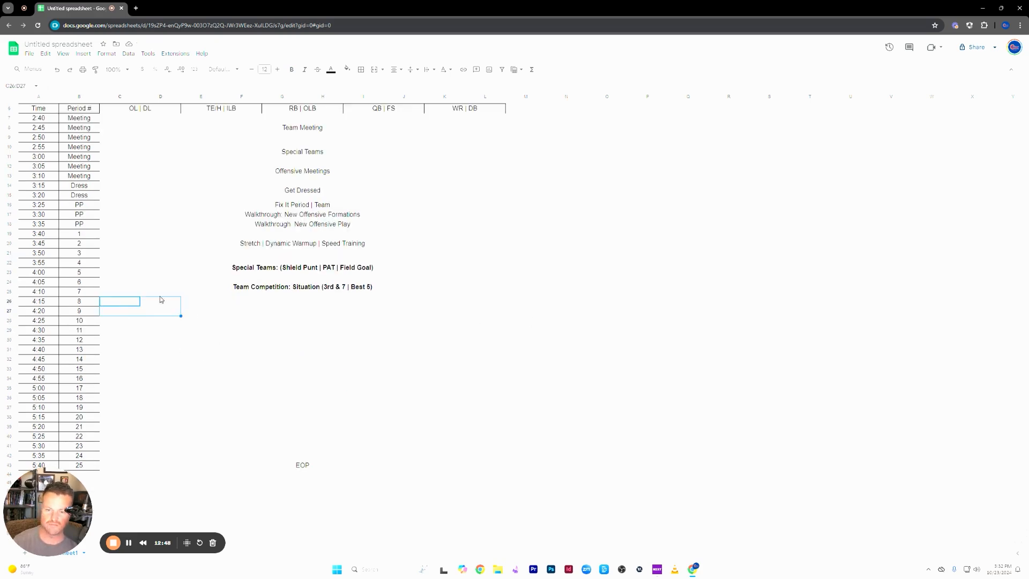
pyautogui.click(374, 69)
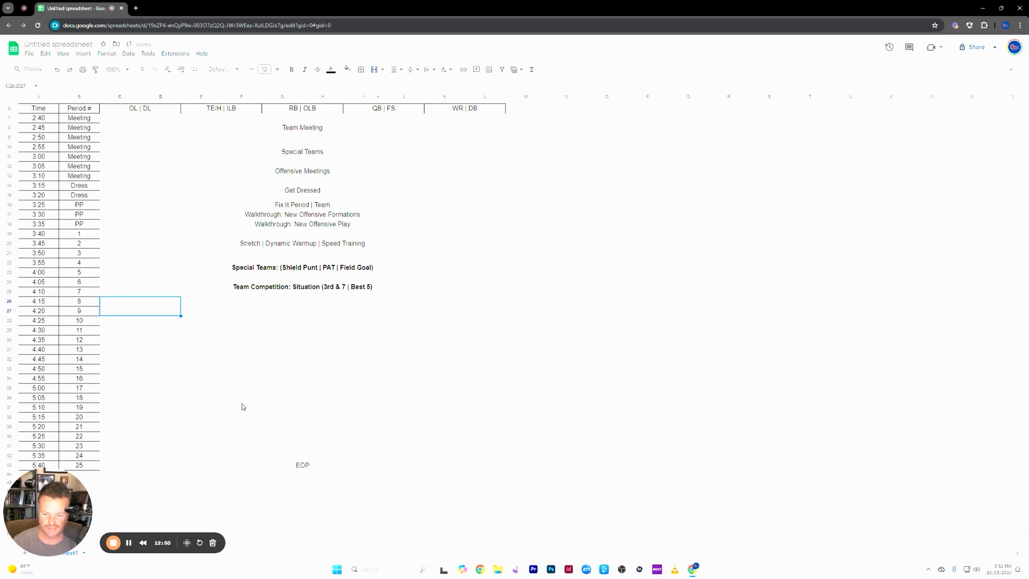
# - Copy the merged two-row OL | DL block across E26:L27 so every other position group gets its own block
pyautogui.hotkey('ctrl', 'c')
pyautogui.moveTo(206, 301); pyautogui.dragTo(501, 316)
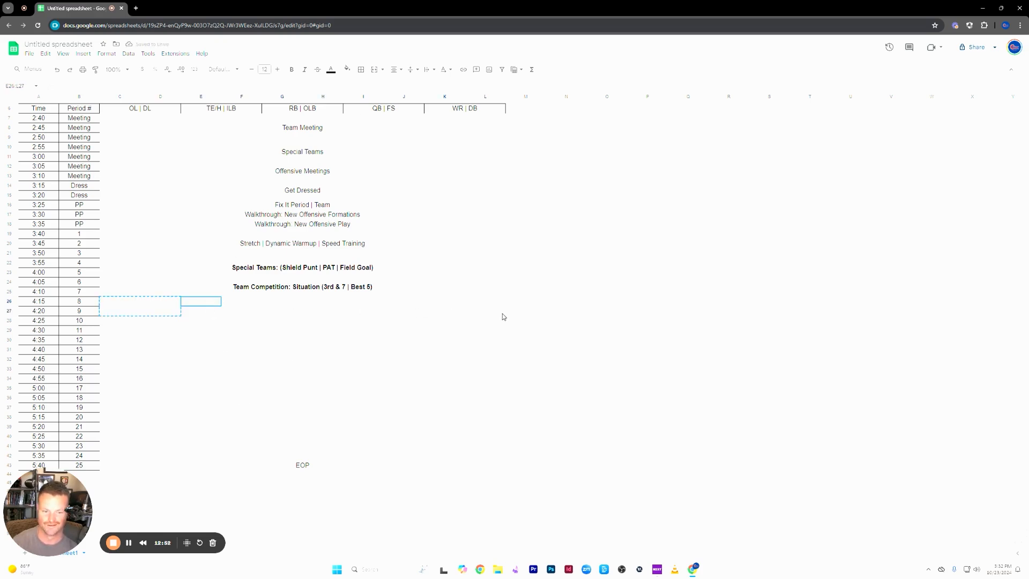
pyautogui.hotkey('ctrl', 'v')
pyautogui.click(490, 399)
pyautogui.click(151, 301)
pyautogui.click(159, 330)
pyautogui.click(131, 322)
pyautogui.click(142, 310)
pyautogui.click(205, 309)
pyautogui.click(304, 311)
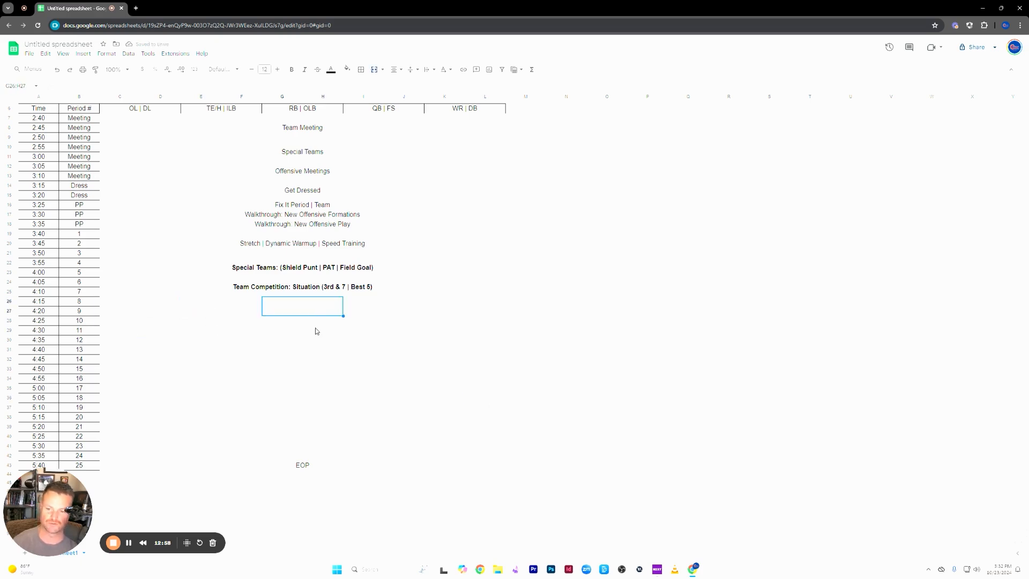
pyautogui.click(269, 349)
pyautogui.click(126, 321)
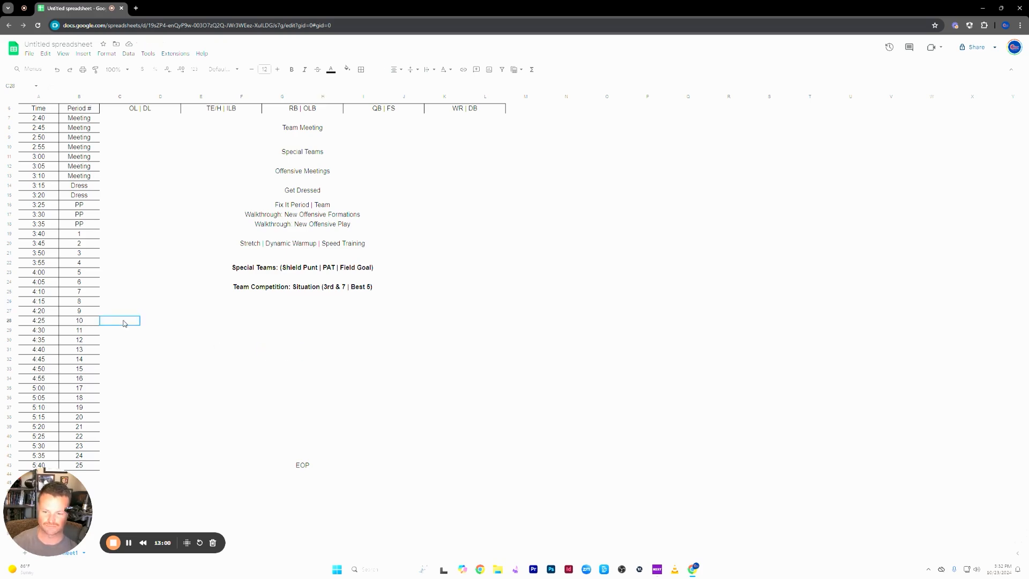
pyautogui.moveTo(153, 332); pyautogui.dragTo(156, 329)
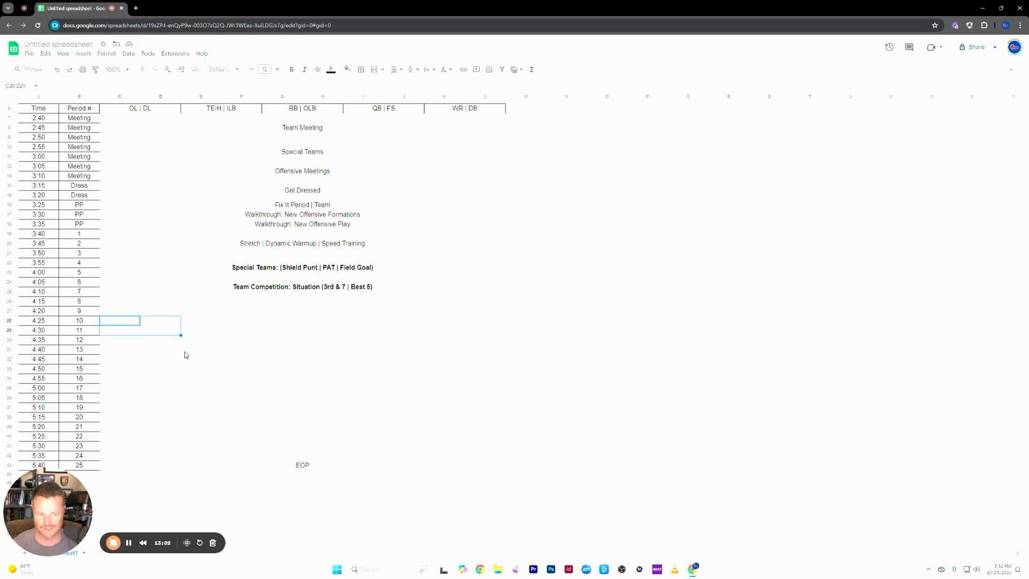
pyautogui.click(160, 351)
pyautogui.click(131, 322)
pyautogui.moveTo(146, 326); pyautogui.dragTo(157, 330)
pyautogui.click(197, 362)
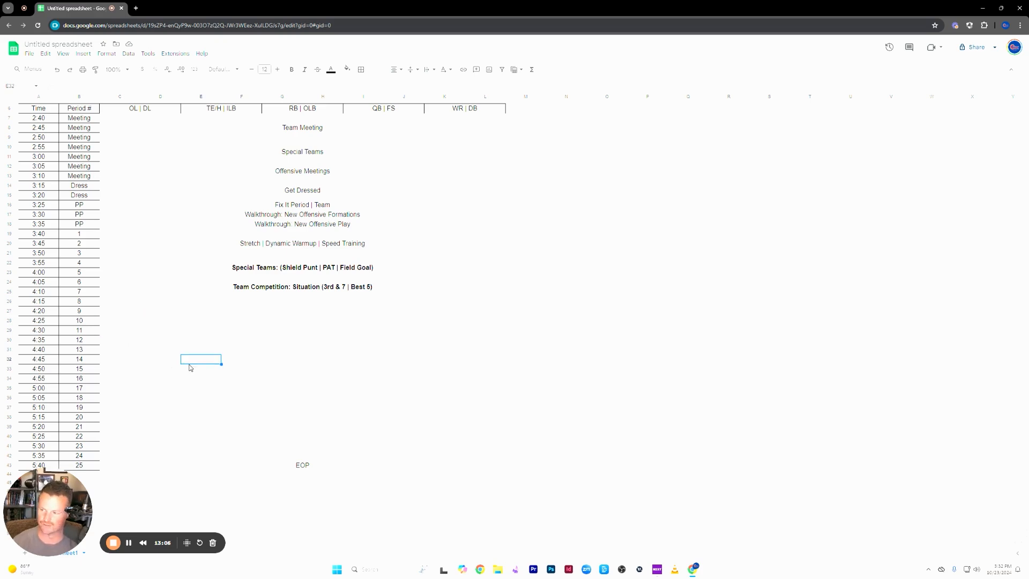
pyautogui.moveTo(118, 325); pyautogui.dragTo(382, 333)
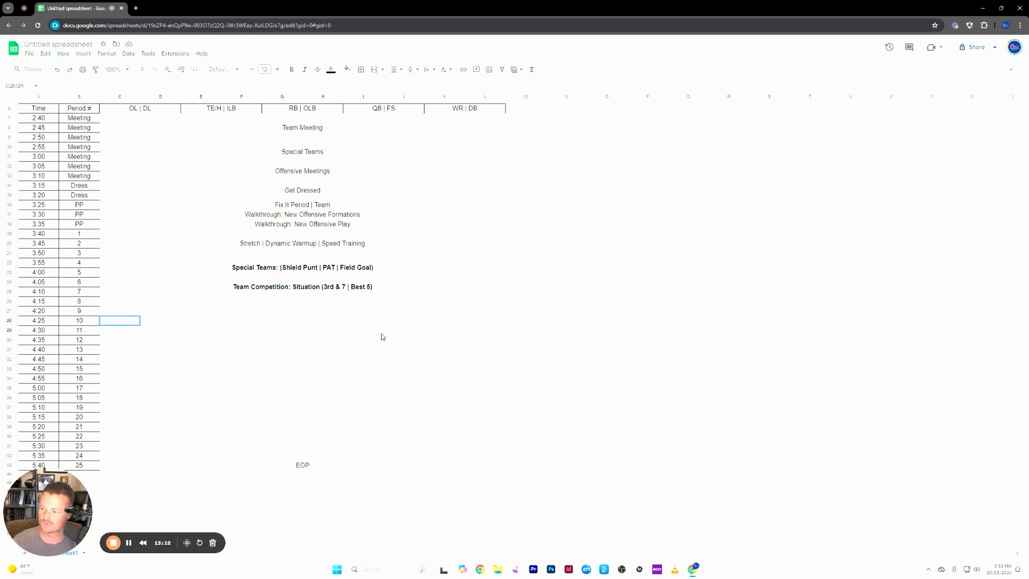
pyautogui.moveTo(382, 337); pyautogui.dragTo(414, 345)
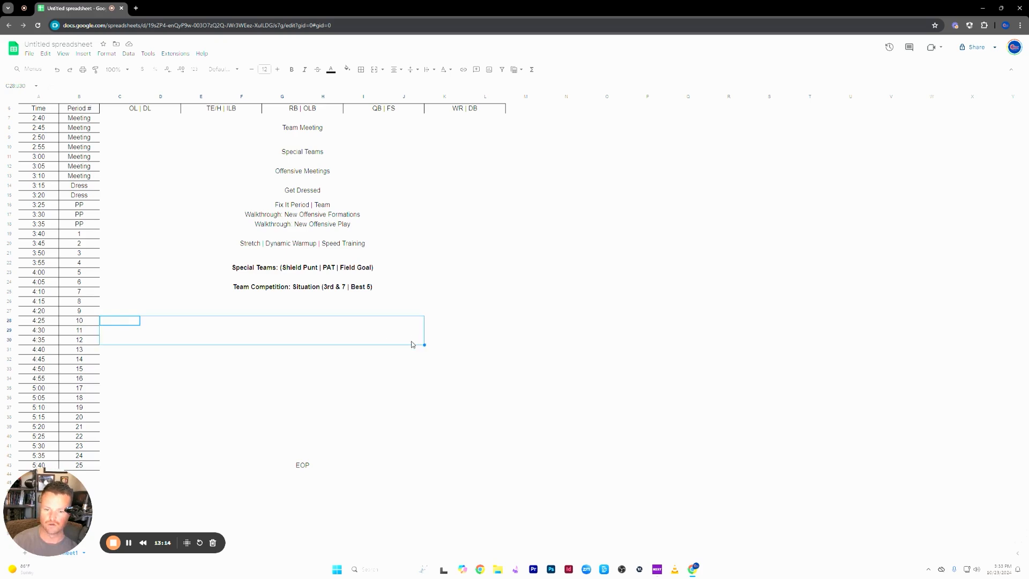
pyautogui.click(405, 389)
# - Enter "Off Indy: EDD" in the merged OL | DL block for periods 8 and 9
pyautogui.click(168, 311)
pyautogui.write('Off Indy')
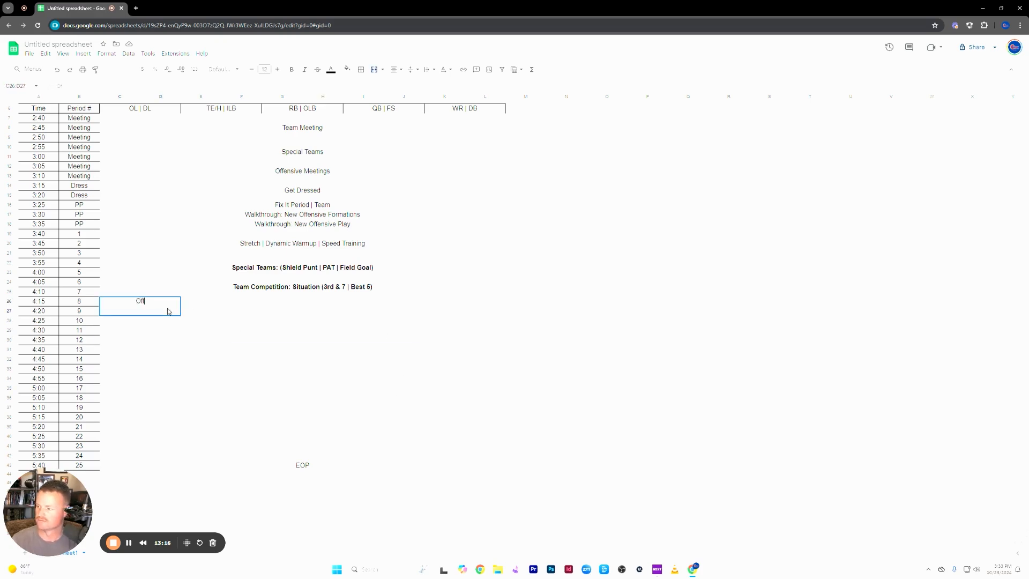
pyautogui.press('BackSpace')
pyautogui.write(': EDD')
pyautogui.click(216, 368)
# - Copy the "Off Indy: EDD" block to the TE/H | ILB, RB | OLB, QB | FS and WR | DB blocks for periods 8 and 9
pyautogui.click(151, 306)
pyautogui.hotkey('ctrl', 'c')
pyautogui.click(214, 310)
pyautogui.hotkey('ctrl', 'v')
pyautogui.click(292, 311)
pyautogui.hotkey('ctrl', 'v')
pyautogui.click(389, 313)
pyautogui.hotkey('ctrl', 'v')
pyautogui.click(445, 310)
pyautogui.hotkey('ctrl', 'v')
pyautogui.click(436, 370)
pyautogui.scroll(2, 432, 372)
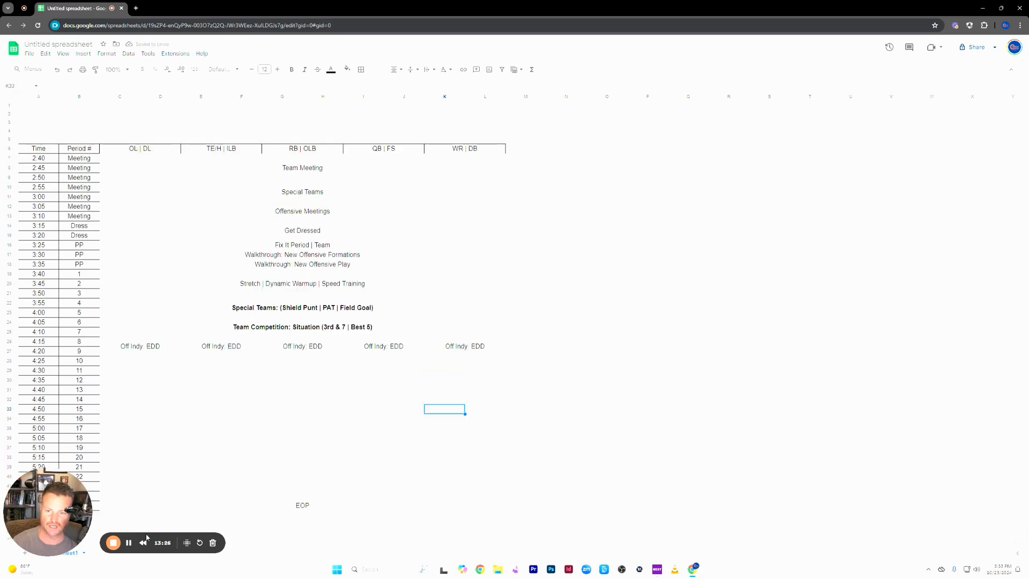
pyautogui.click(151, 152)
pyautogui.click(229, 151)
pyautogui.click(283, 153)
pyautogui.click(369, 151)
pyautogui.click(467, 150)
pyautogui.scroll(-1, 421, 390)
pyautogui.scroll(1, 156, 263)
pyautogui.click(168, 432)
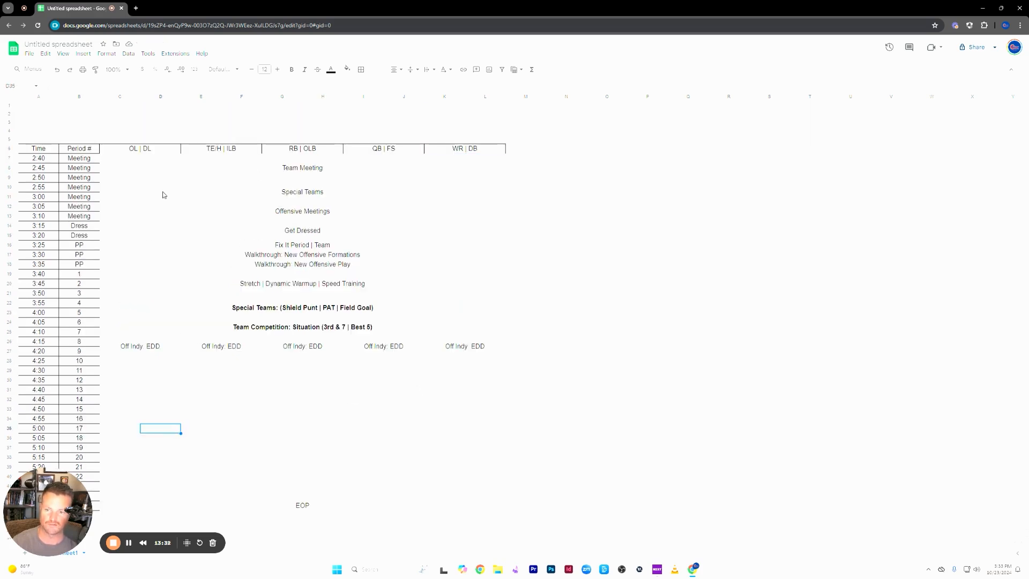
pyautogui.click(150, 155)
pyautogui.click(143, 344)
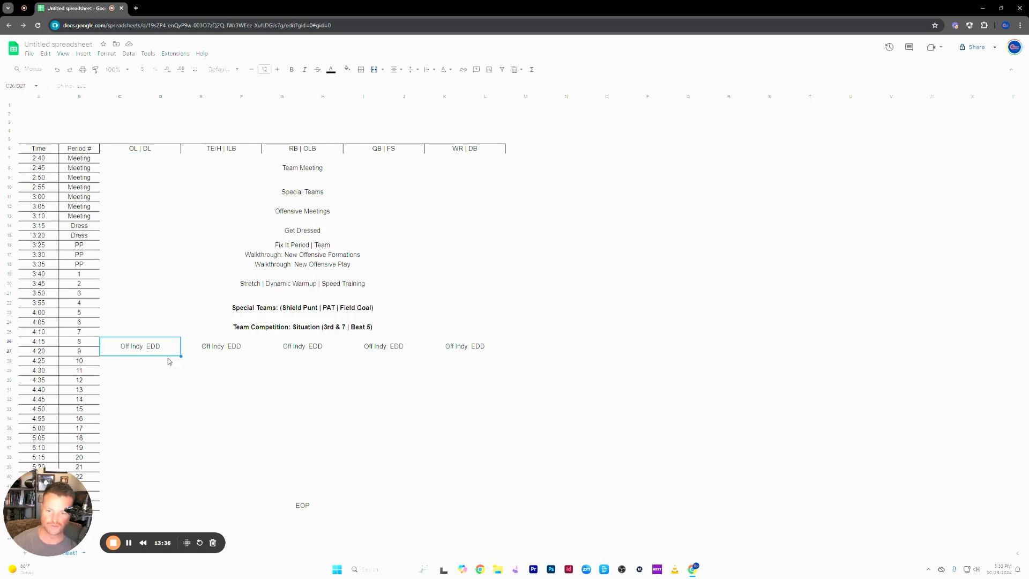
# - Add the coach's name after OL | DL in the column header and open the TE/H | ILB header for editing
pyautogui.click(155, 149)
pyautogui.doubleClick(161, 148)
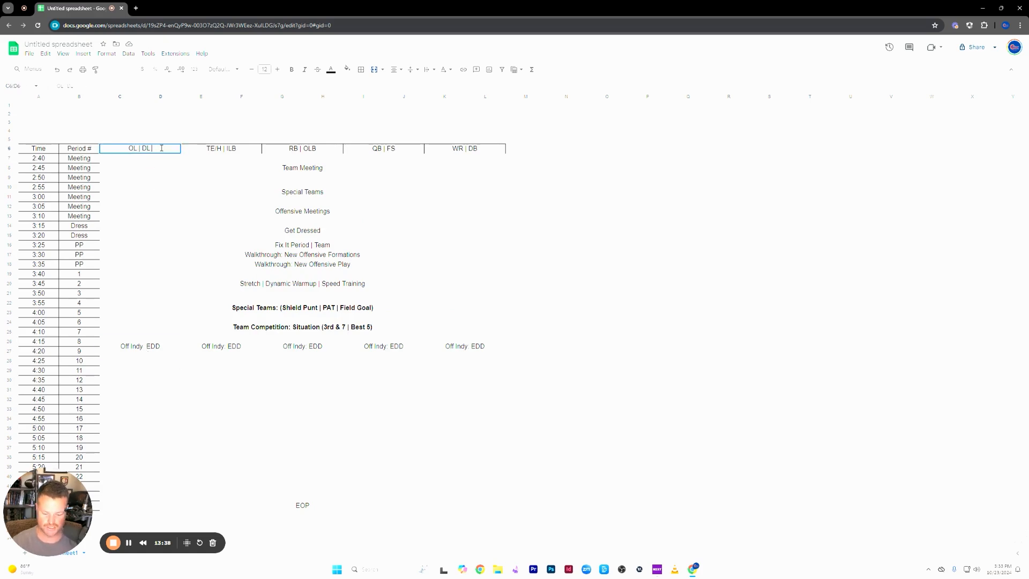
pyautogui.write('Champbo')
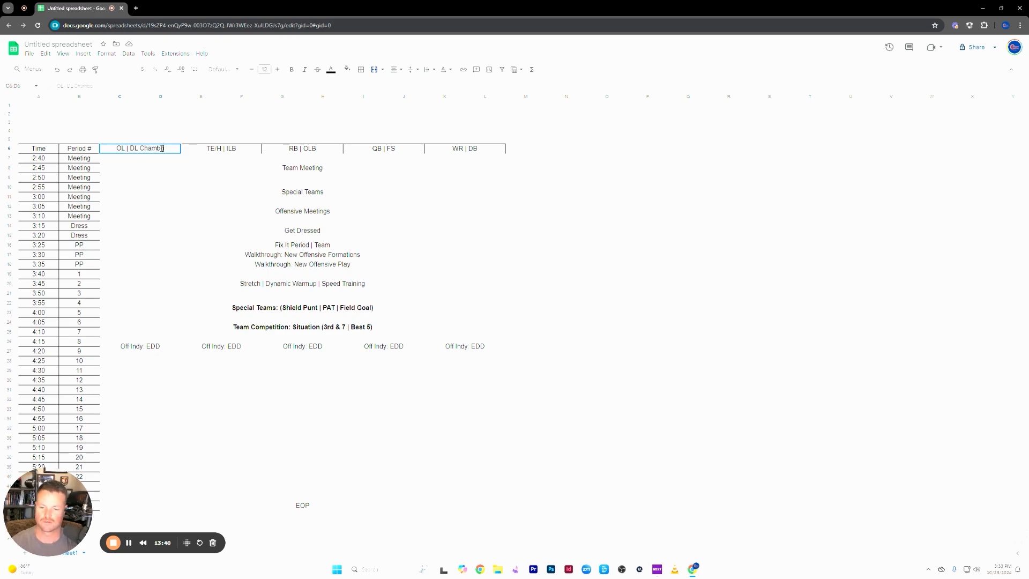
pyautogui.click(234, 152)
pyautogui.doubleClick(249, 148)
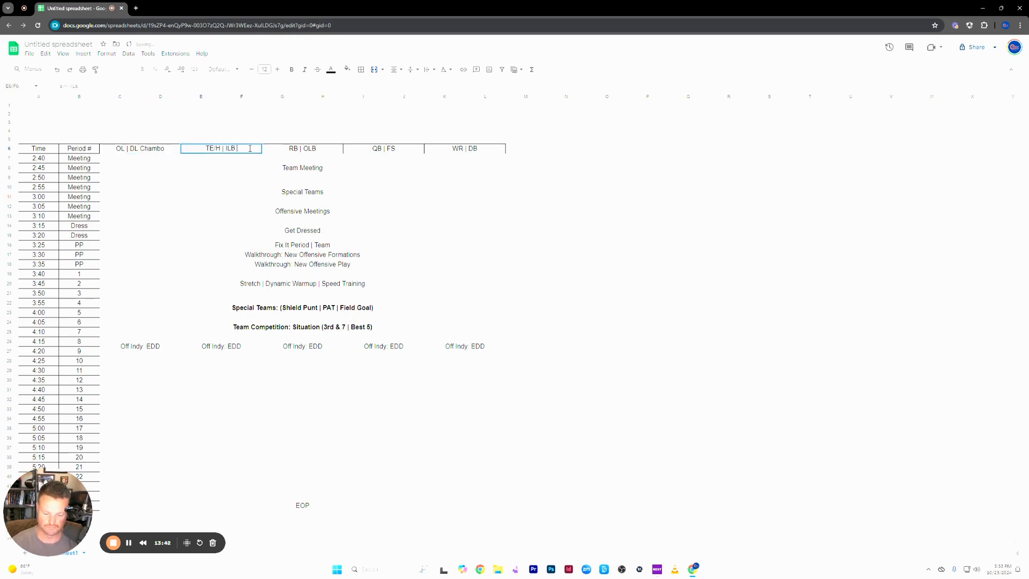
pyautogui.click(218, 296)
# - Remove the coach's name from the OL | DL column header
pyautogui.doubleClick(173, 149)
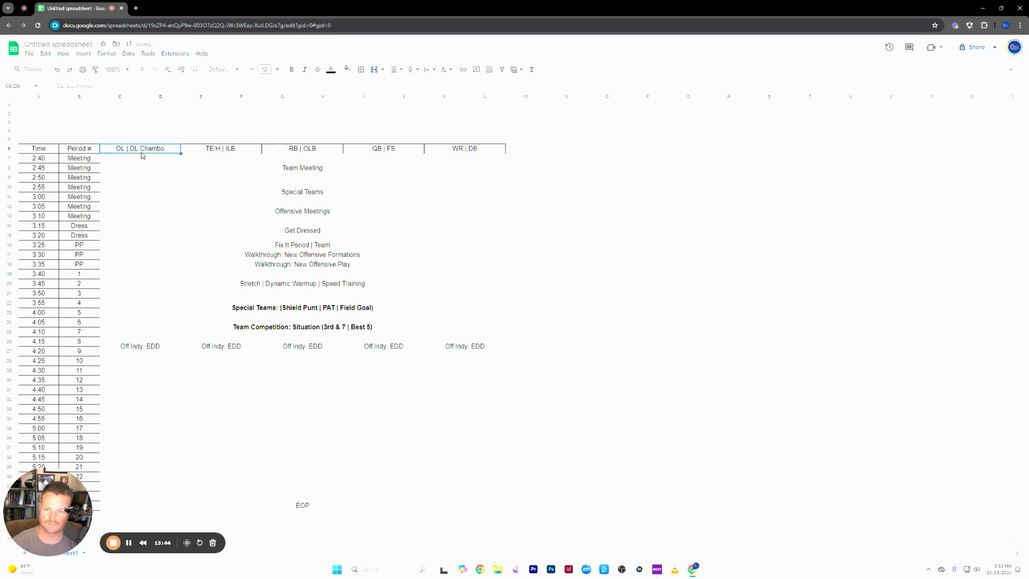
pyautogui.press('BackSpace')
pyautogui.press('BackSpace')
pyautogui.press('BackSpace')
pyautogui.press('BackSpace')
pyautogui.press('BackSpace')
pyautogui.press('BackSpace')
pyautogui.press('BackSpace')
pyautogui.click(169, 333)
# - Merge the OL | DL through QB | FS cells for periods 10 and 11 and enter "Off Inside Run"
pyautogui.scroll(-2, 162, 352)
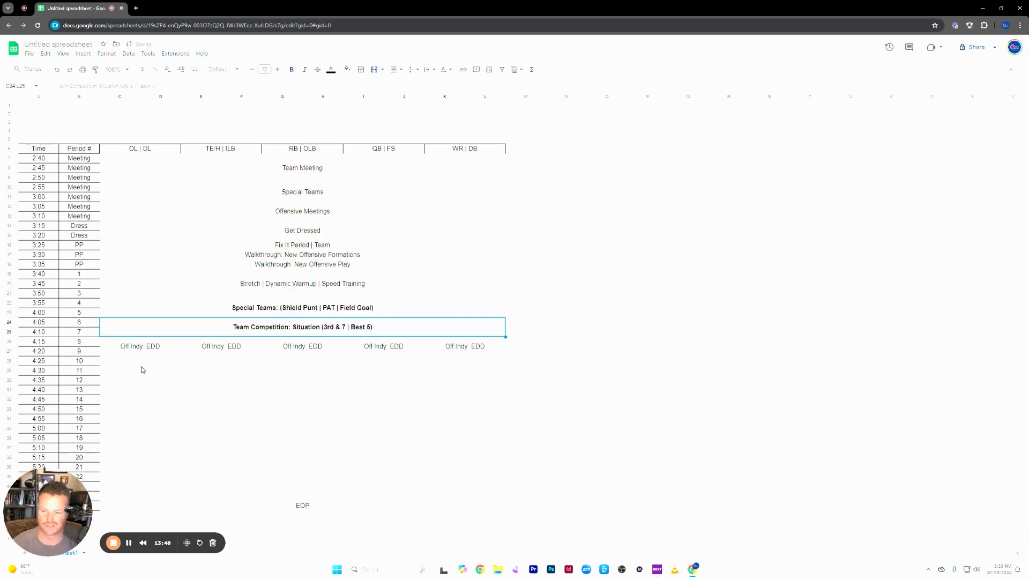
pyautogui.click(263, 399)
pyautogui.click(129, 363)
pyautogui.keyDown('shift'); pyautogui.click(421, 375); pyautogui.keyUp('shift')
pyautogui.click(374, 69)
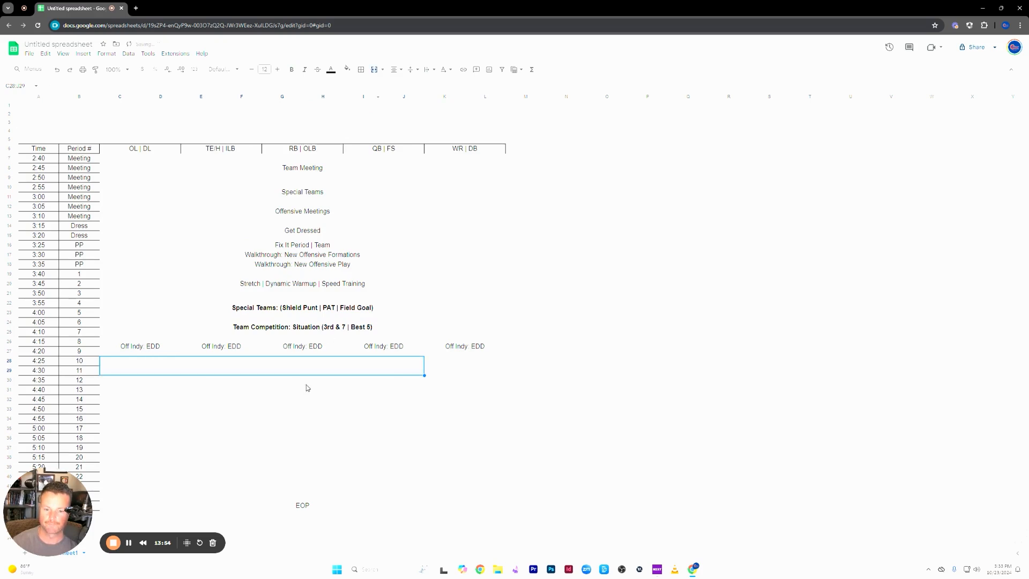
pyautogui.doubleClick(294, 362)
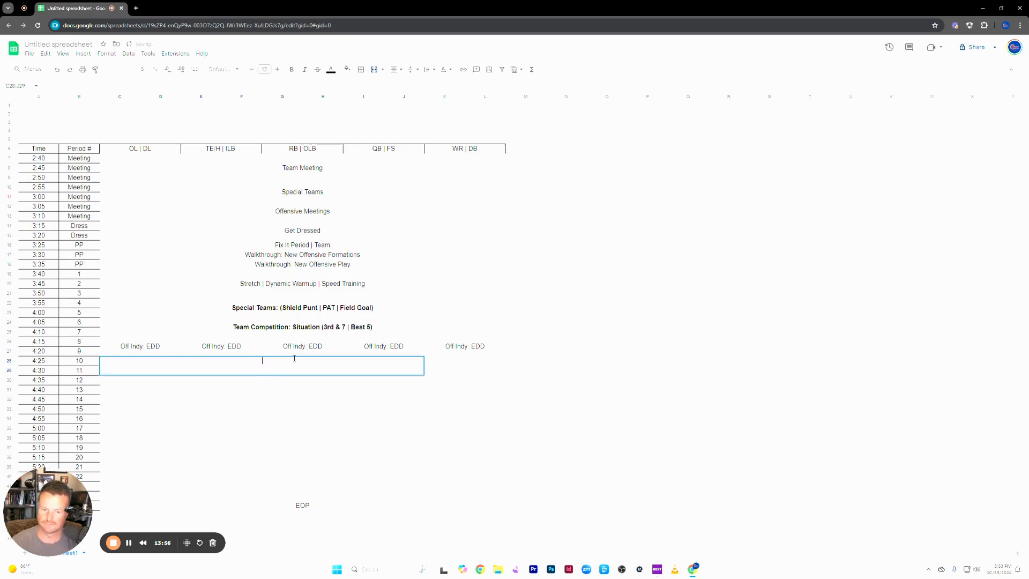
pyautogui.write('Off Inside Run')
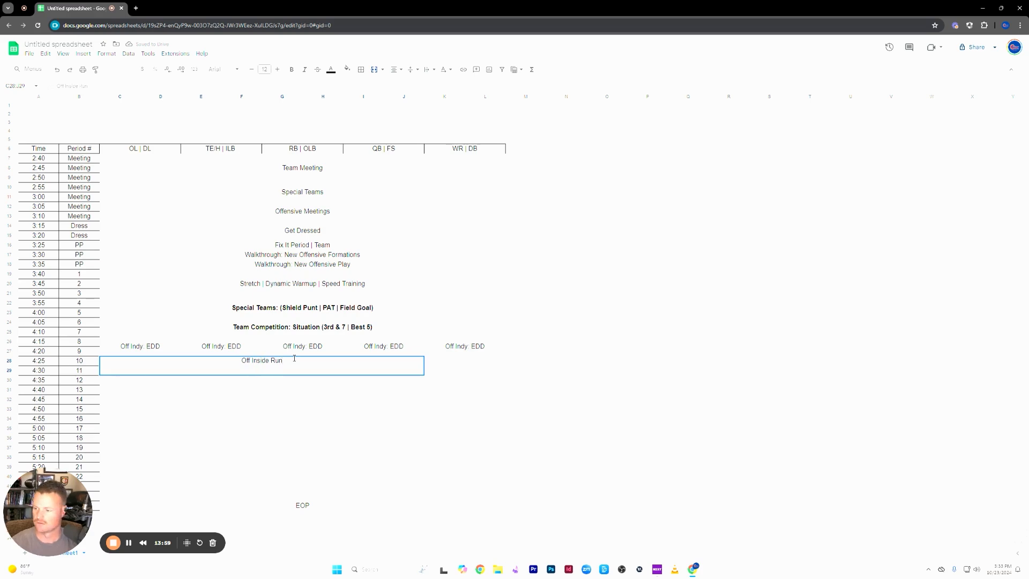
pyautogui.press('Tab')
# - Merge the WR | DB cells for periods 10 and 11 and enter "Indy: Routes on Air"
pyautogui.moveTo(435, 370); pyautogui.dragTo(502, 373)
pyautogui.click(372, 74)
pyautogui.click(404, 371)
pyautogui.click(452, 368)
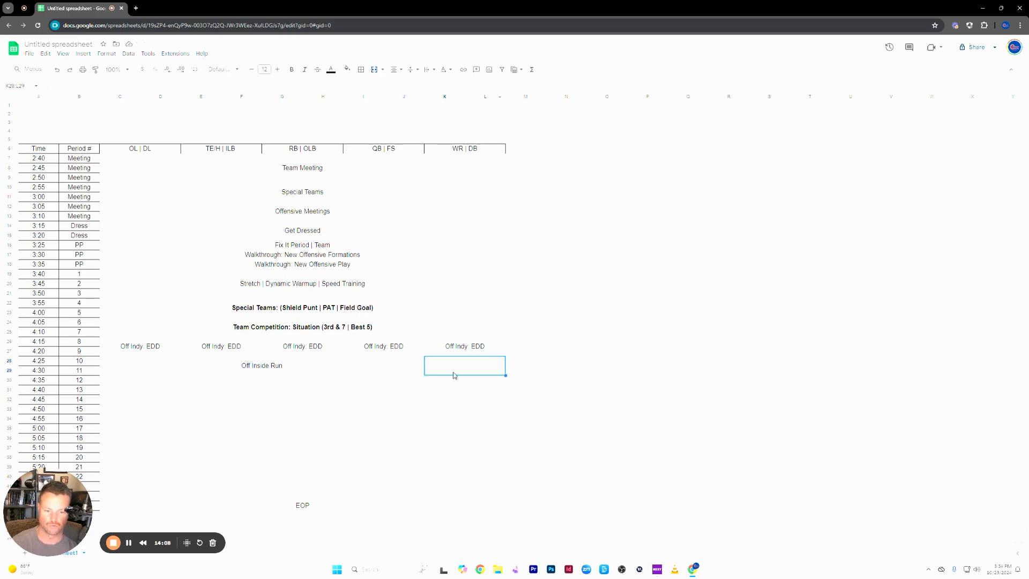
pyautogui.write('Indy: Routes on Air')
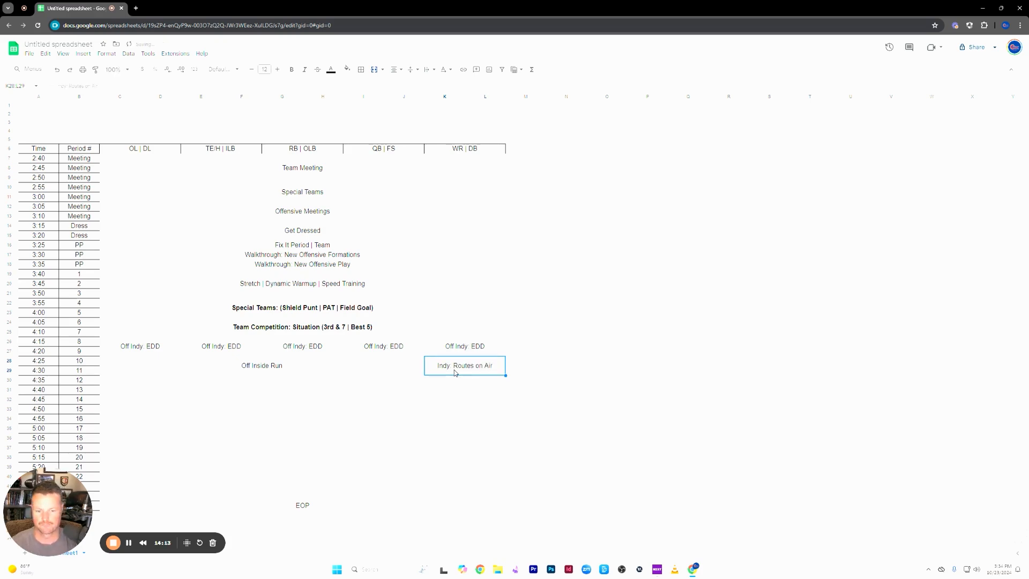
pyautogui.click(456, 460)
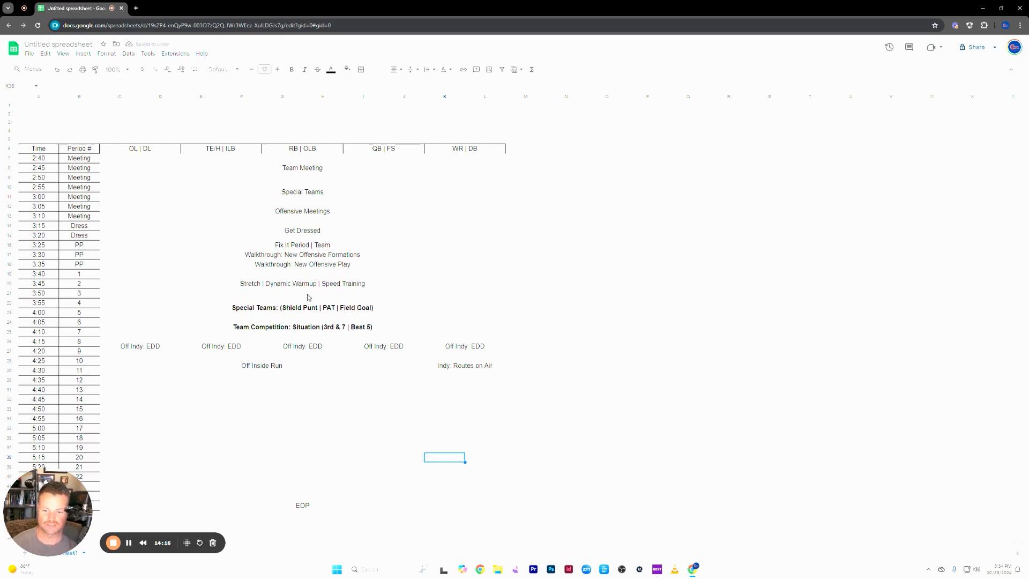
# - Apply all borders to the activity blocks from Team Meeting through period 11 across all position-group columns
pyautogui.click(315, 161)
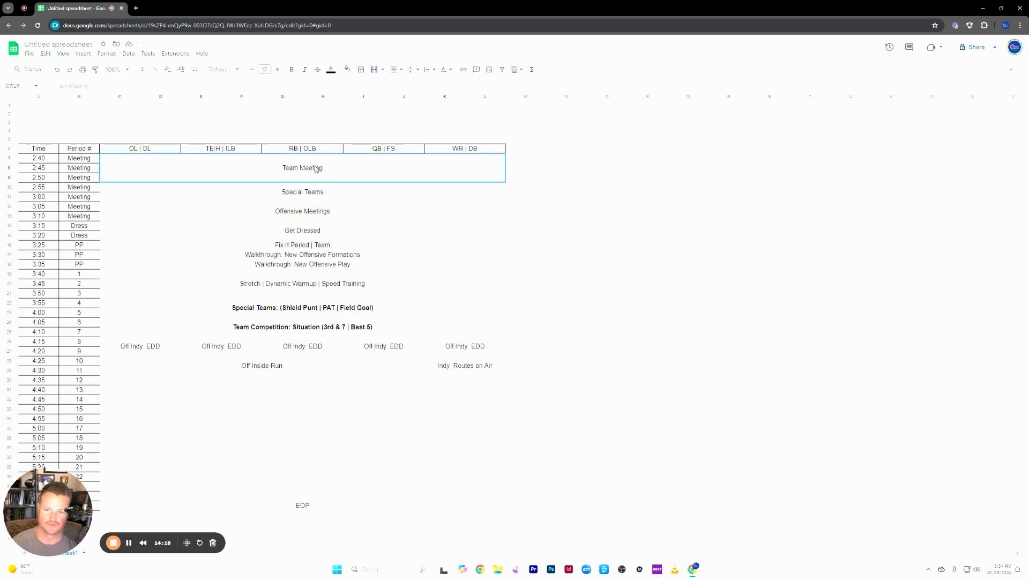
pyautogui.moveTo(313, 344); pyautogui.dragTo(373, 354)
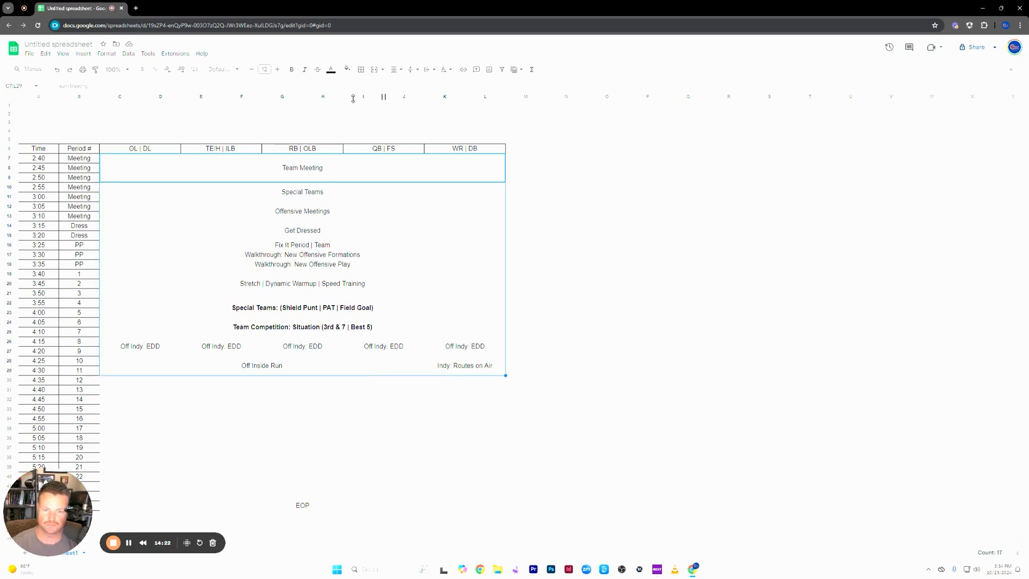
pyautogui.click(360, 71)
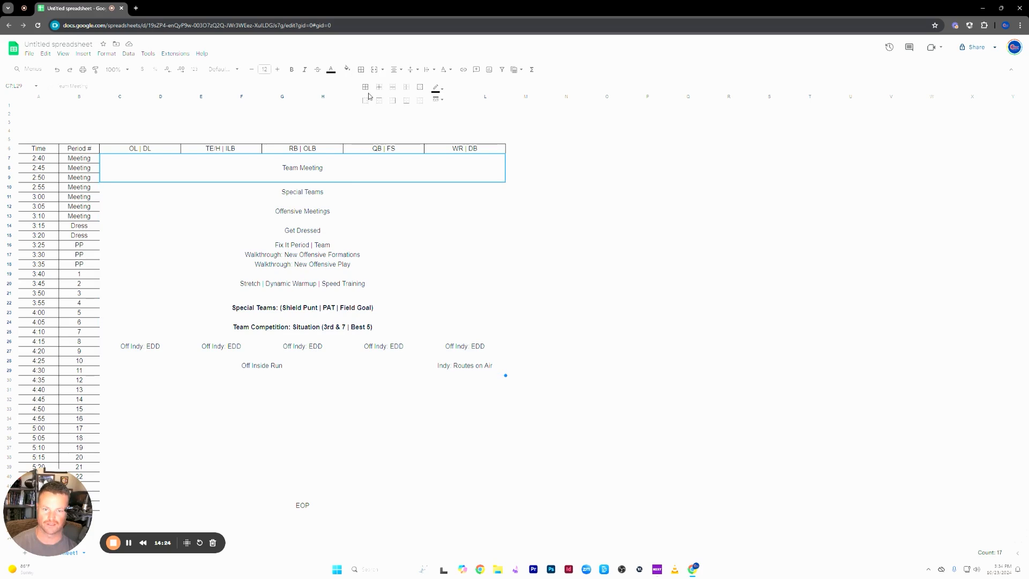
pyautogui.click(366, 90)
pyautogui.click(688, 399)
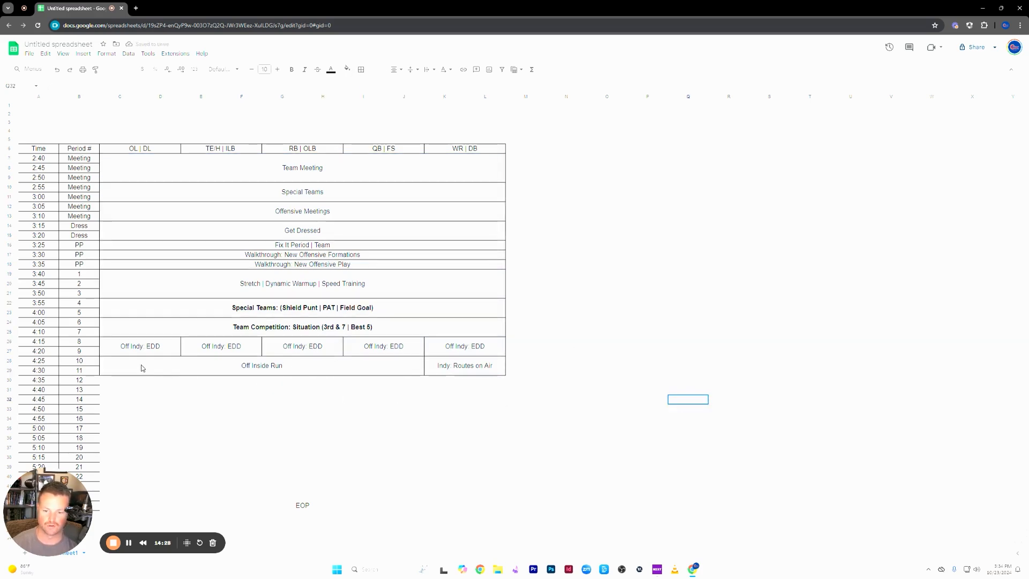
pyautogui.click(232, 352)
pyautogui.click(152, 351)
pyautogui.click(246, 366)
pyautogui.click(315, 349)
pyautogui.click(398, 348)
pyautogui.click(442, 349)
pyautogui.click(448, 365)
pyautogui.click(384, 313)
pyautogui.click(376, 247)
pyautogui.click(659, 293)
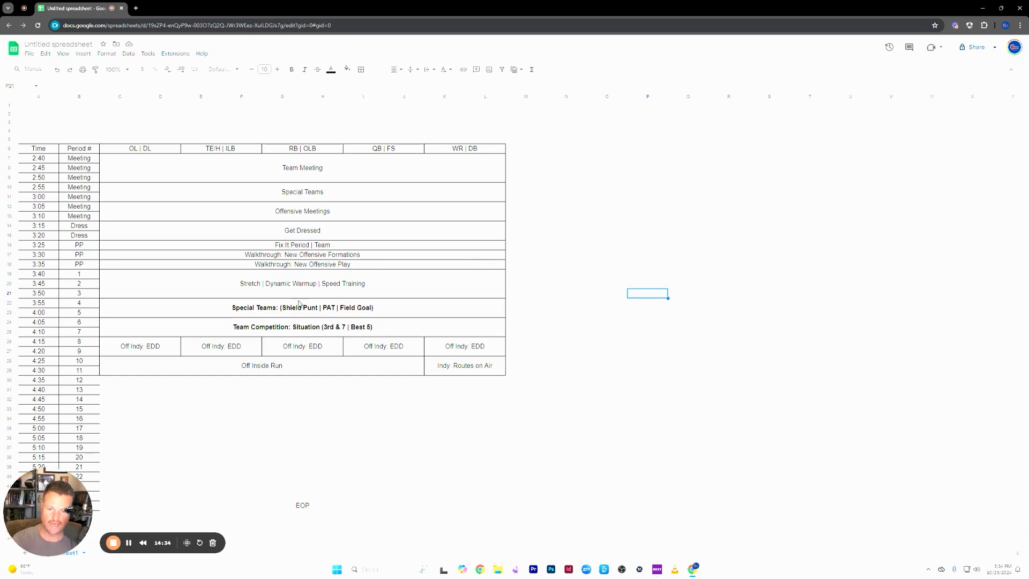
# - Merge the OL | DL cells for periods 12 and 13 and enter "Indy:"
pyautogui.scroll(-1, 298, 311)
pyautogui.click(159, 369)
pyautogui.scroll(-1, 135, 359)
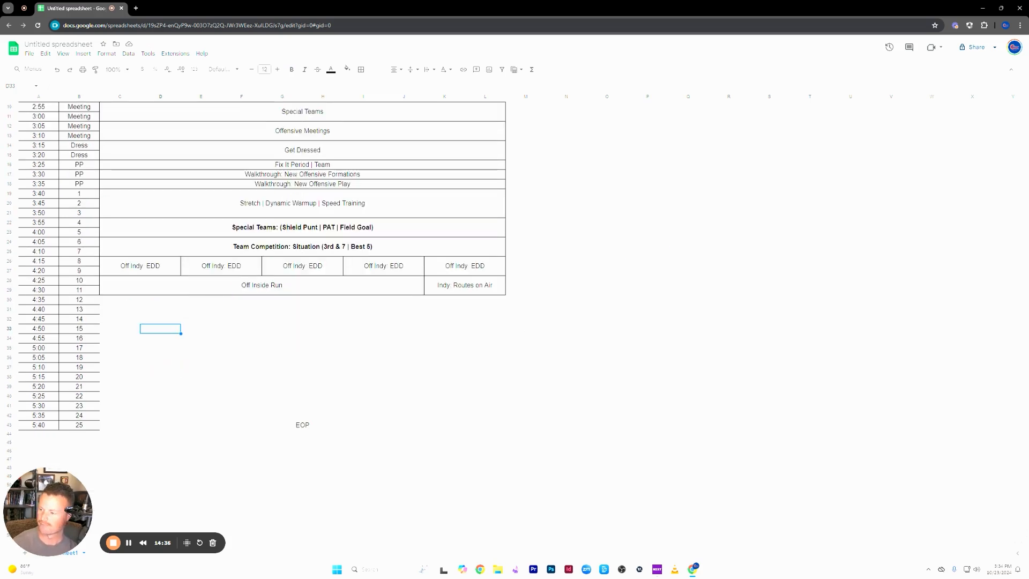
pyautogui.moveTo(122, 304); pyautogui.dragTo(170, 311)
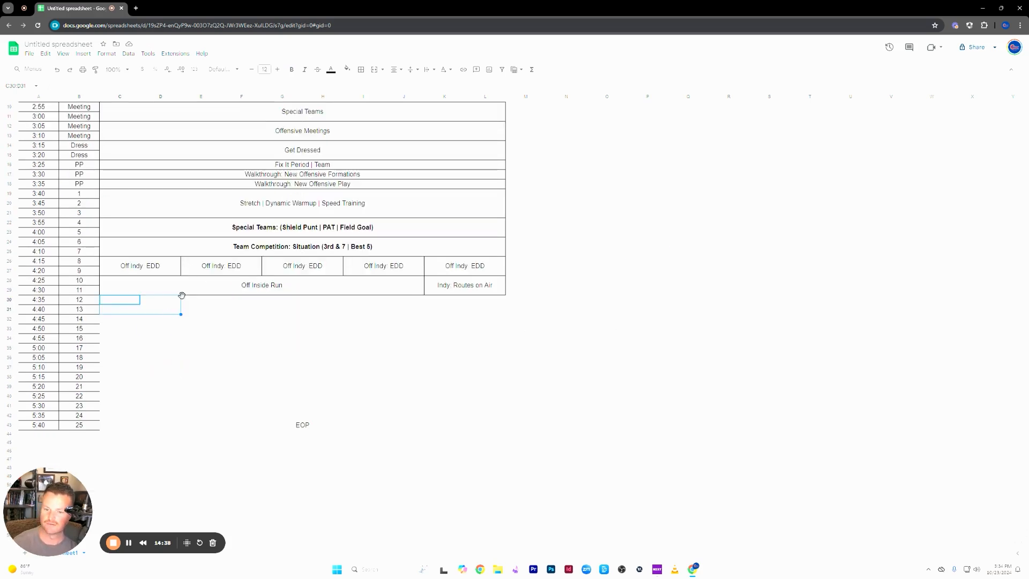
pyautogui.click(377, 73)
pyautogui.write('Indy')
pyautogui.press('Tab')
pyautogui.click(158, 309)
# - Merge the TE/H | ILB through WR | DB cells for periods 12 and 13 and enter "Off 7 on 7"
pyautogui.moveTo(188, 302); pyautogui.dragTo(511, 314)
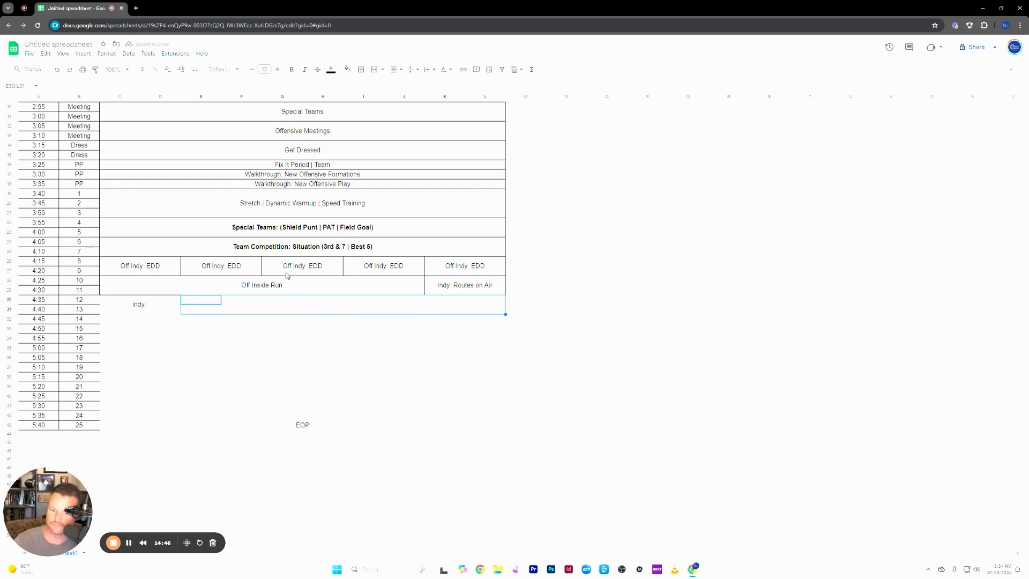
pyautogui.click(375, 69)
pyautogui.write('Off')
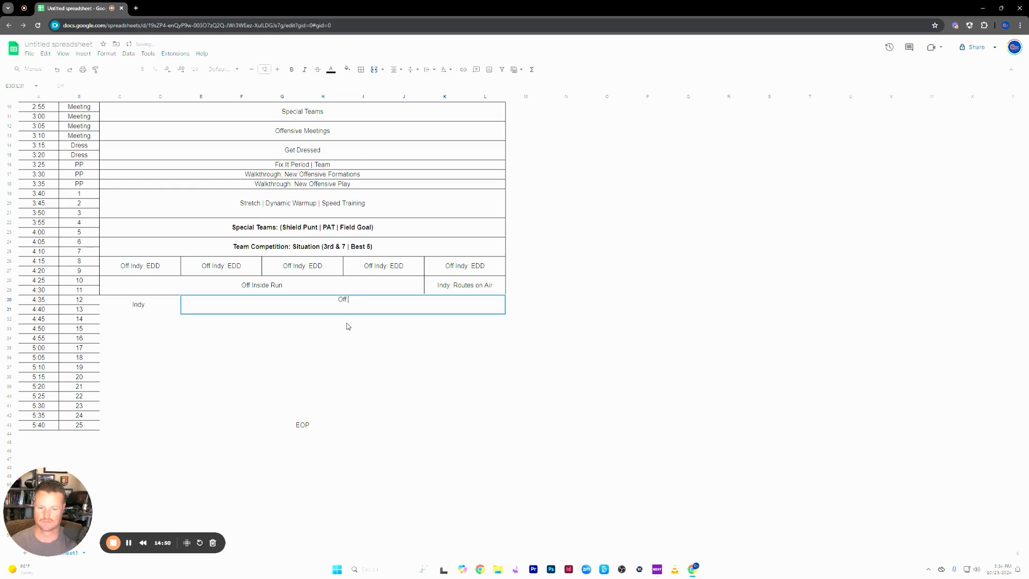
pyautogui.write(' 7 on 7')
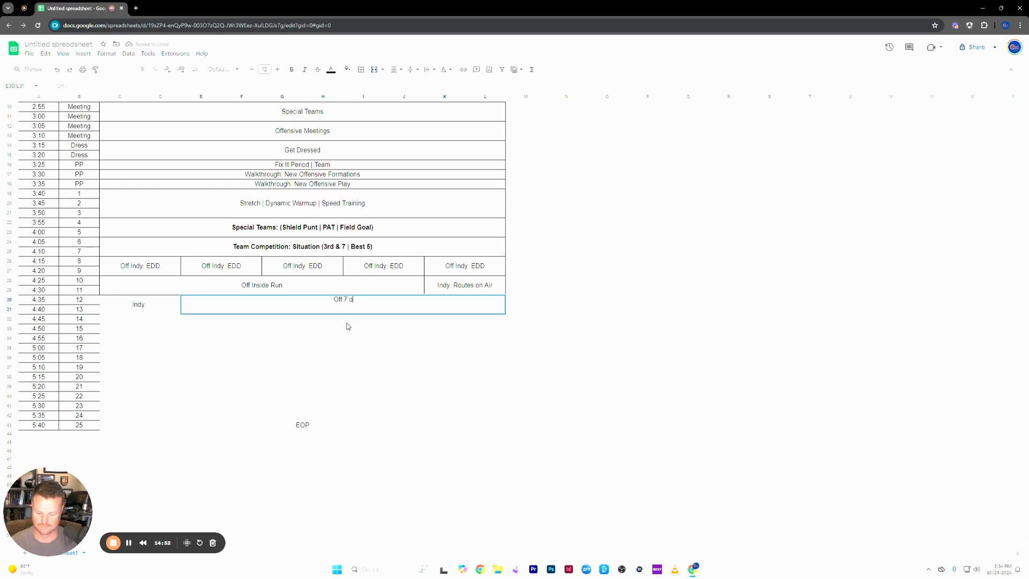
pyautogui.press('Return')
pyautogui.click(282, 368)
# - Complete the OL | DL entry for periods 12 and 13 as "Indy: Combo Blocks"
pyautogui.click(150, 311)
pyautogui.click(362, 348)
pyautogui.doubleClick(168, 312)
pyautogui.write('Combo Blocks')
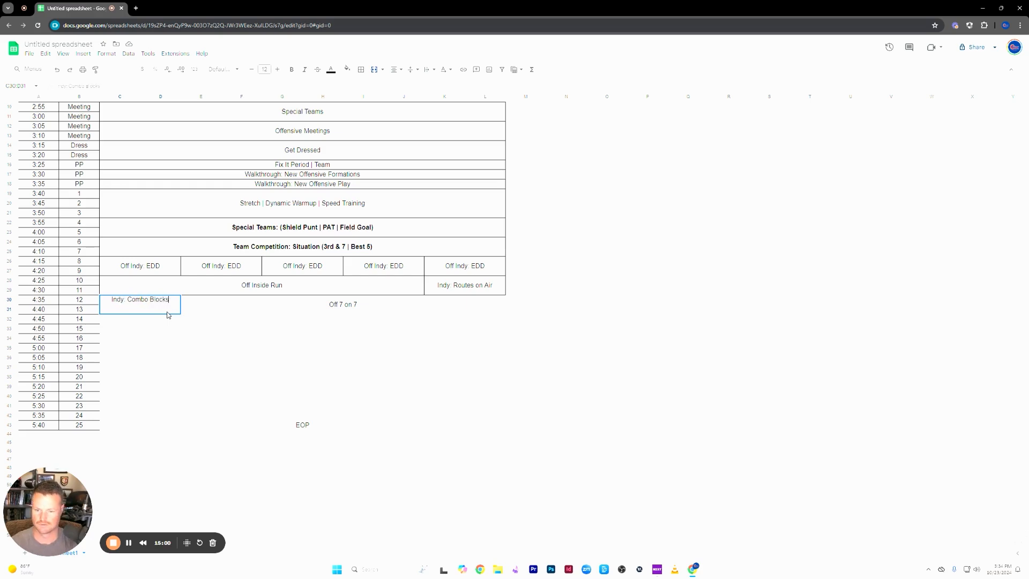
pyautogui.click(177, 358)
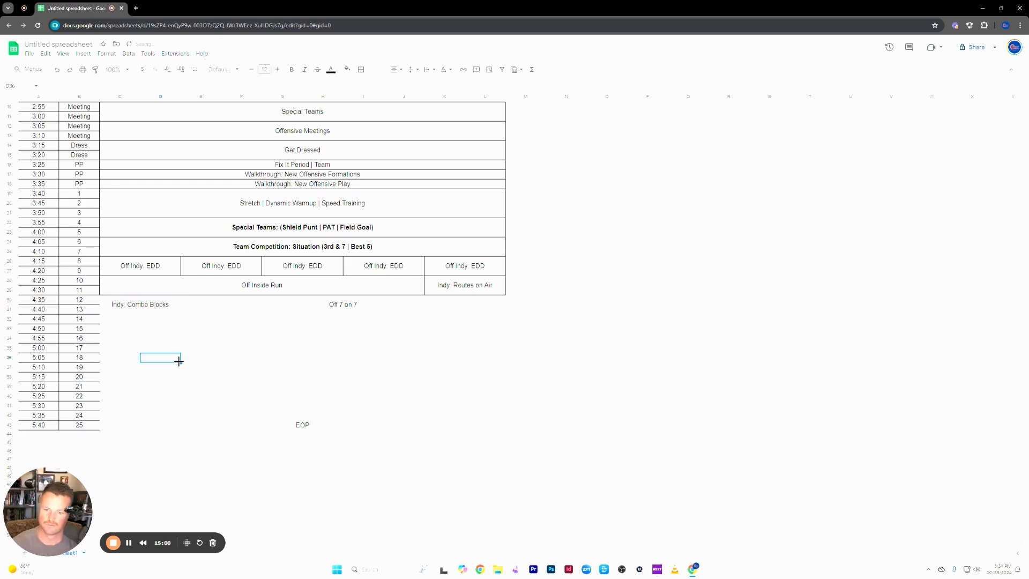
pyautogui.click(125, 338)
pyautogui.click(119, 321)
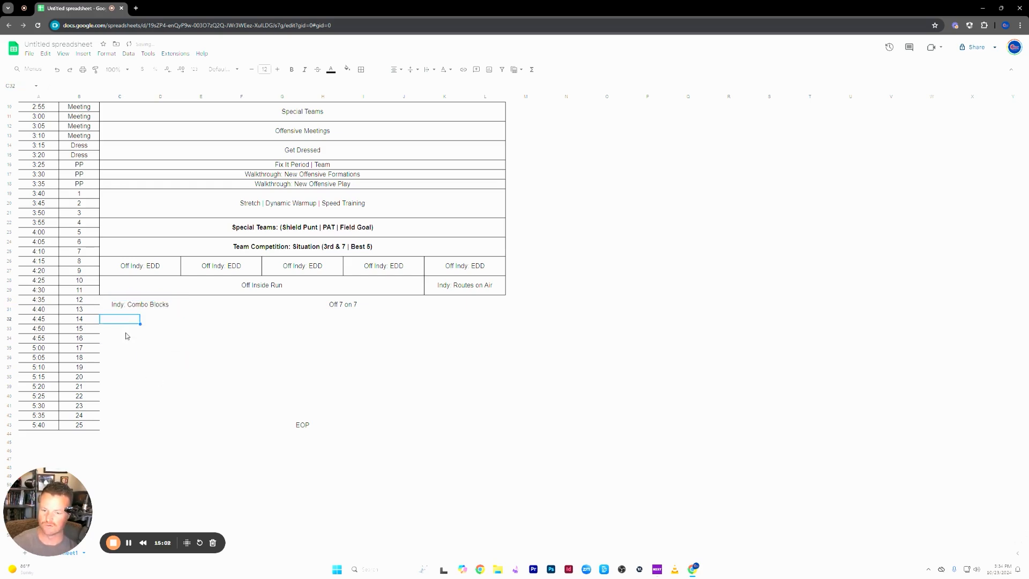
# - Unmerge the "Off 7 on 7" block and copy its text from column E to column F in the period 12 row
pyautogui.click(288, 307)
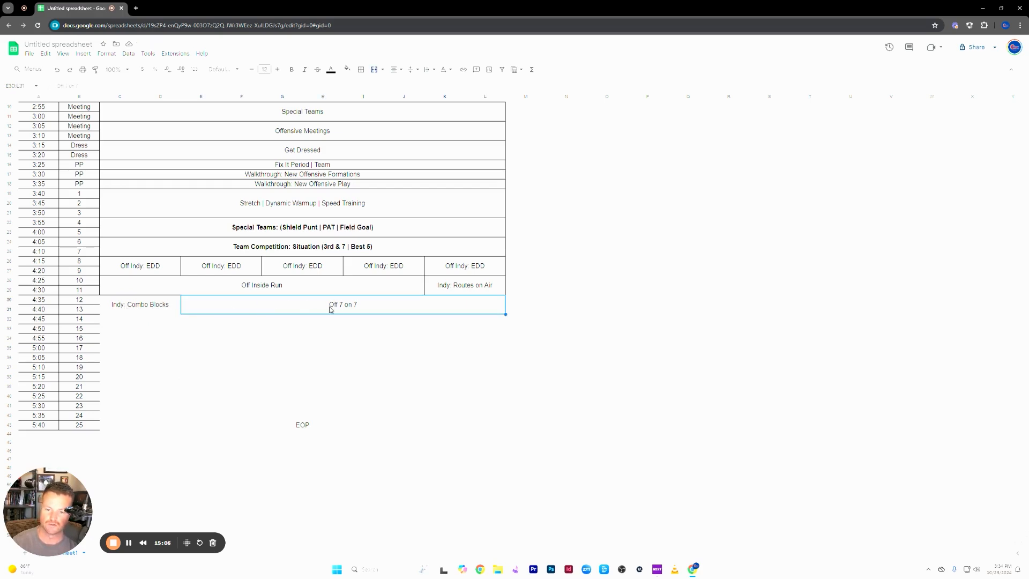
pyautogui.scroll(3, 238, 360)
pyautogui.click(373, 70)
pyautogui.click(196, 403)
pyautogui.click(204, 382)
pyautogui.click(230, 393)
pyautogui.click(210, 382)
pyautogui.moveTo(221, 385); pyautogui.dragTo(242, 381)
pyautogui.click(248, 401)
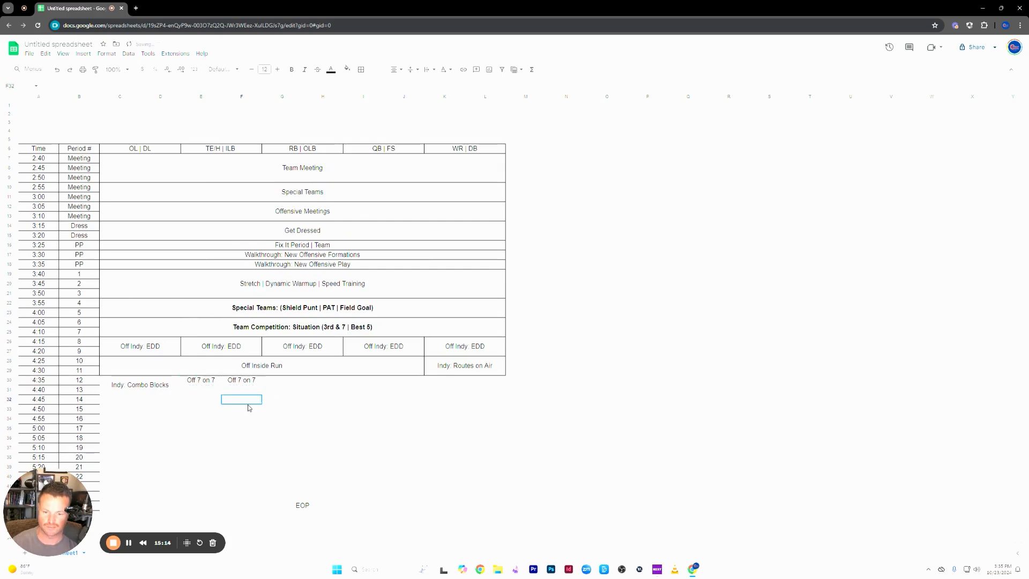
# - Merge the "Indy: Combo Blocks" block with column E for periods 12 and 13
pyautogui.click(213, 384)
pyautogui.keyDown('shift'); pyautogui.click(140, 385); pyautogui.keyUp('shift')
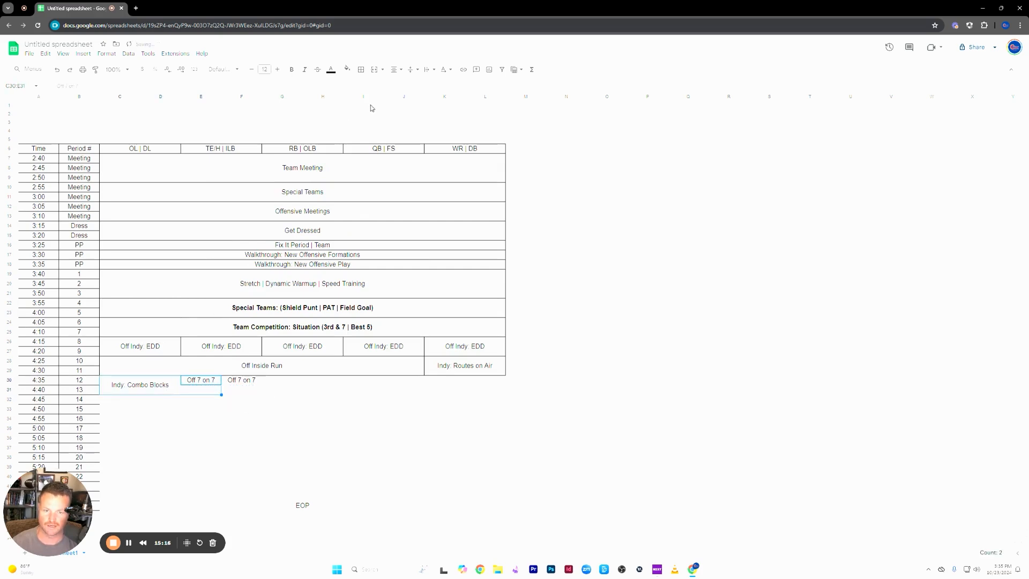
pyautogui.click(374, 69)
pyautogui.press('Return')
# - Merge columns F through L for periods 12 and 13 into one "Off 7 on 7" block
pyautogui.click(243, 381)
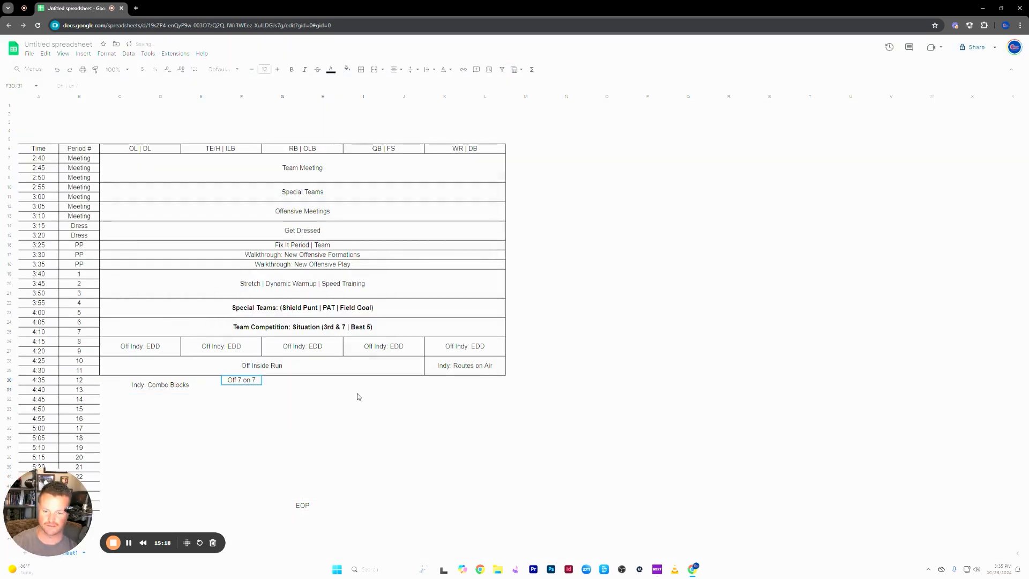
pyautogui.keyDown('shift'); pyautogui.click(474, 392); pyautogui.keyUp('shift')
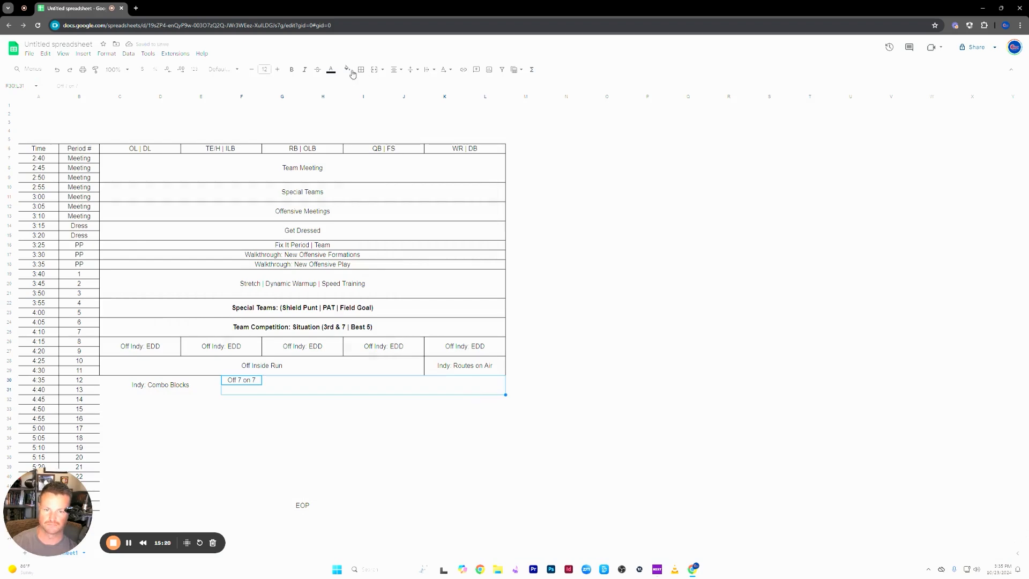
pyautogui.click(375, 69)
pyautogui.click(322, 438)
pyautogui.click(203, 390)
pyautogui.click(239, 387)
# - Apply all borders to the activity blocks from Team Meeting through period 13
pyautogui.click(180, 161)
pyautogui.keyDown('shift'); pyautogui.click(201, 385); pyautogui.keyUp('shift')
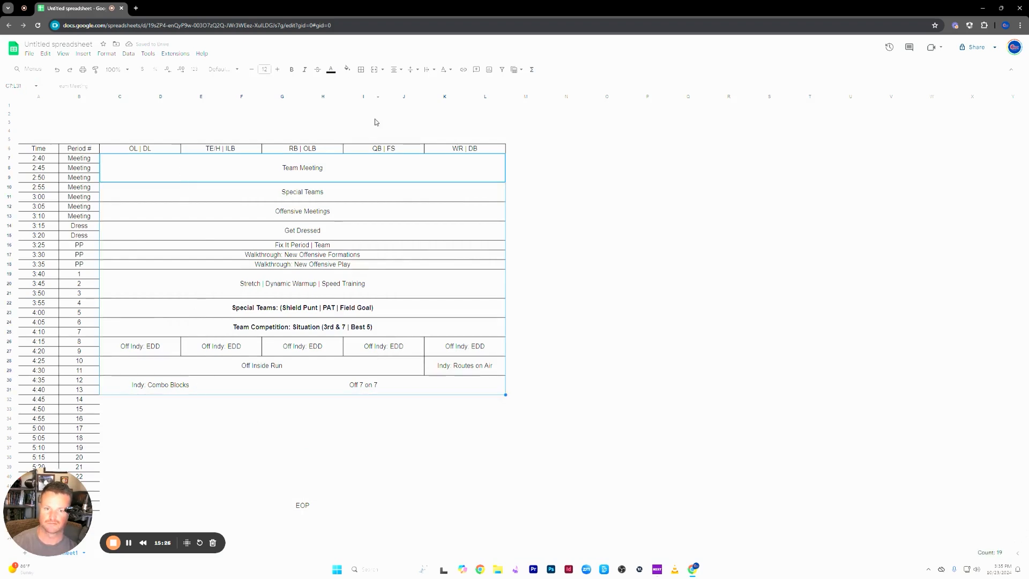
pyautogui.click(361, 69)
pyautogui.click(365, 87)
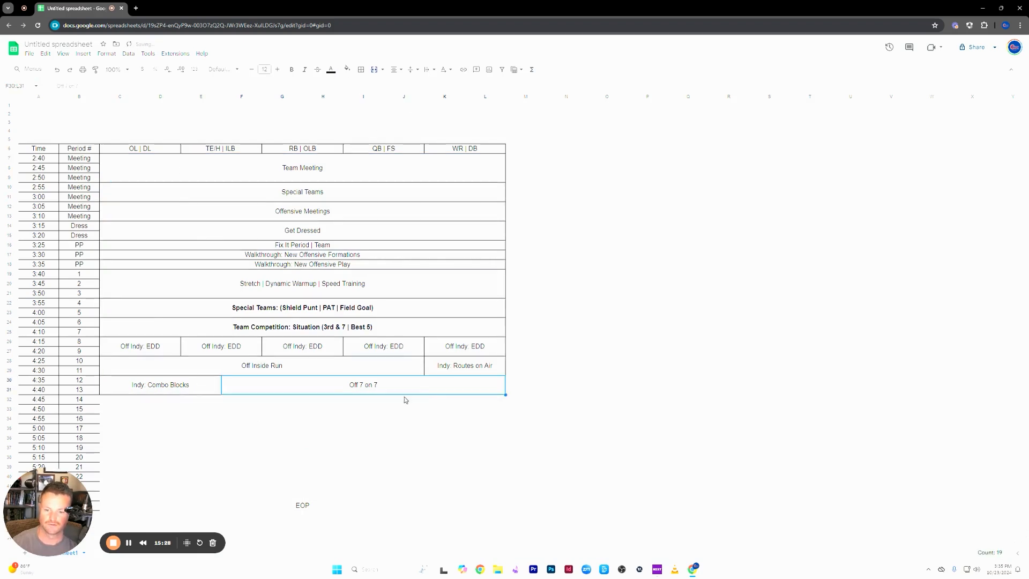
pyautogui.scroll(-3, 404, 397)
pyautogui.click(240, 358)
pyautogui.click(203, 311)
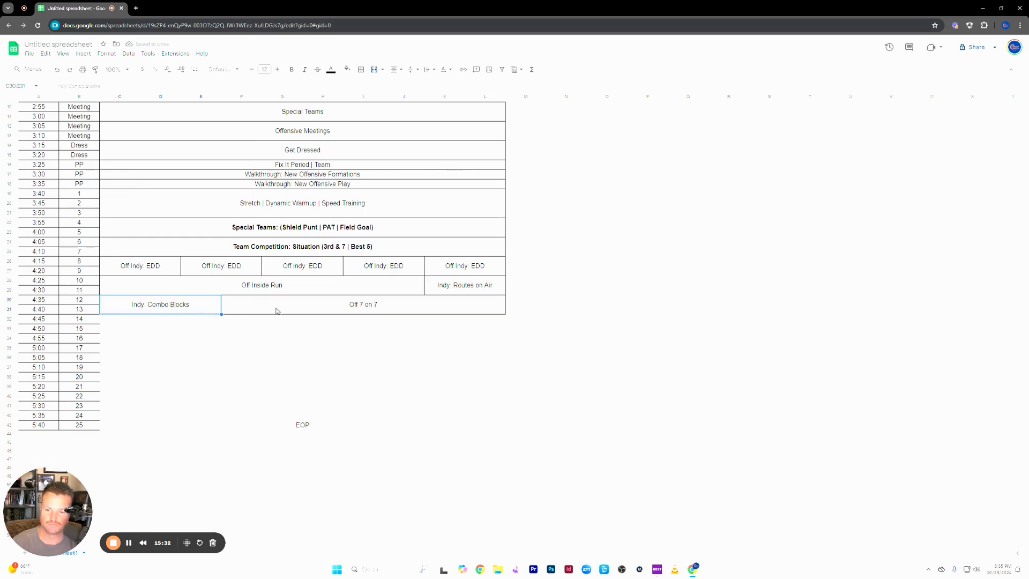
# - Undo the latest borders and the merge changes back to the "Off 7 on 7" block spanning TE/H | ILB through WR | DB
pyautogui.hotkey('ctrl', 'z')
pyautogui.hotkey('ctrl', 'z')
pyautogui.hotkey('ctrl', 'z')
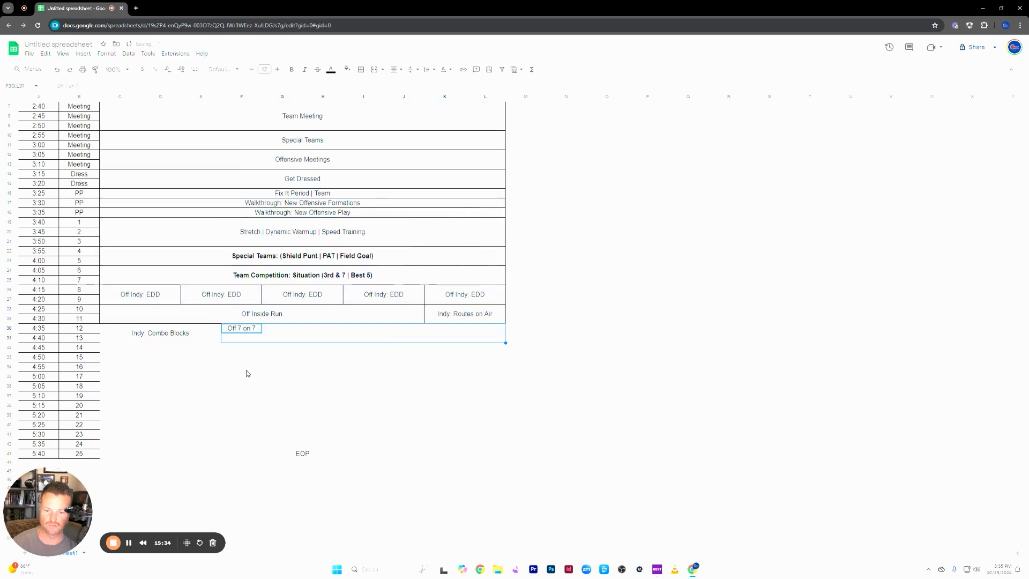
pyautogui.hotkey('ctrl', 'z')
pyautogui.hotkey('ctrl', 'z')
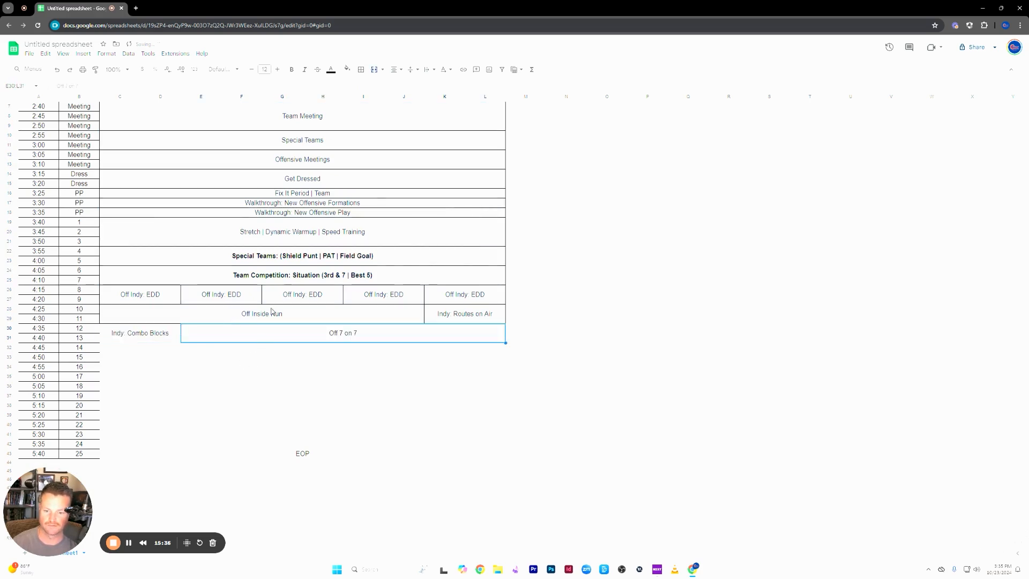
# - Re-merge the "Off 7 on 7" block over only RB | OLB through WR | DB for periods 12 and 13 and enter "Off 7 on 7" there
pyautogui.click(374, 71)
pyautogui.click(323, 376)
pyautogui.moveTo(277, 329); pyautogui.dragTo(482, 338)
pyautogui.click(375, 70)
pyautogui.moveTo(322, 442); pyautogui.dragTo(317, 435)
pyautogui.click(217, 333)
pyautogui.click(369, 334)
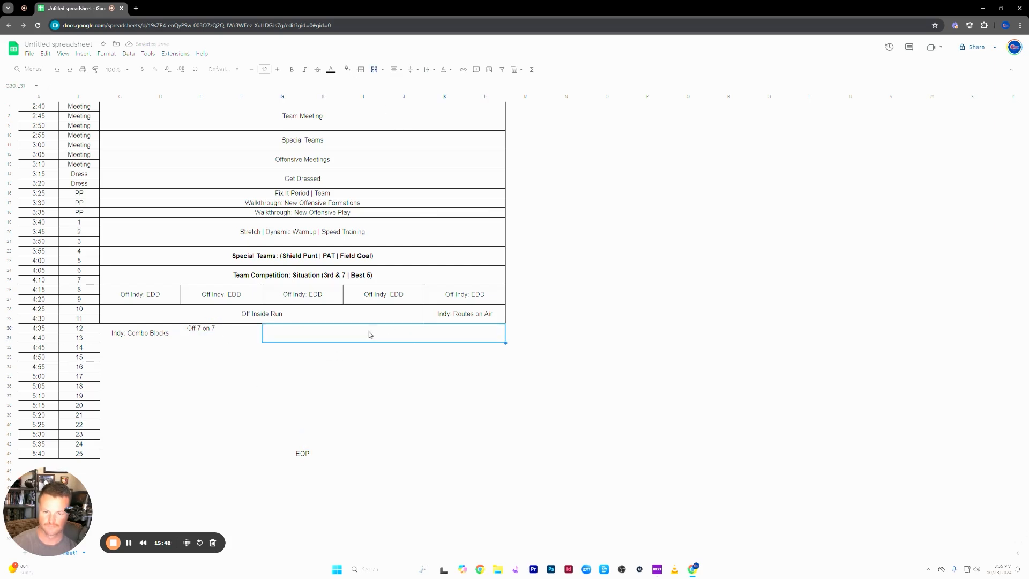
pyautogui.write('Off 7 on 7')
pyautogui.click(321, 386)
# - Merge the TE/H | ILB cells for periods 12 and 13 into one block
pyautogui.click(209, 331)
pyautogui.moveTo(209, 330); pyautogui.dragTo(259, 340)
pyautogui.click(375, 69)
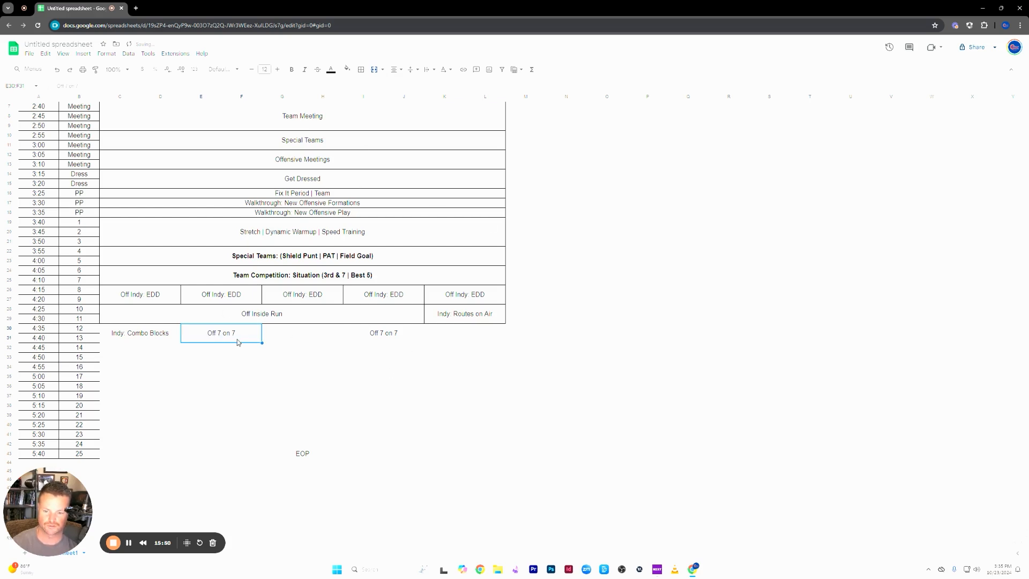
# - Enter "Split: TE w/ OL | H w/ Skill" in the TE/H | ILB block for periods 12 and 13
pyautogui.write('Split: ')
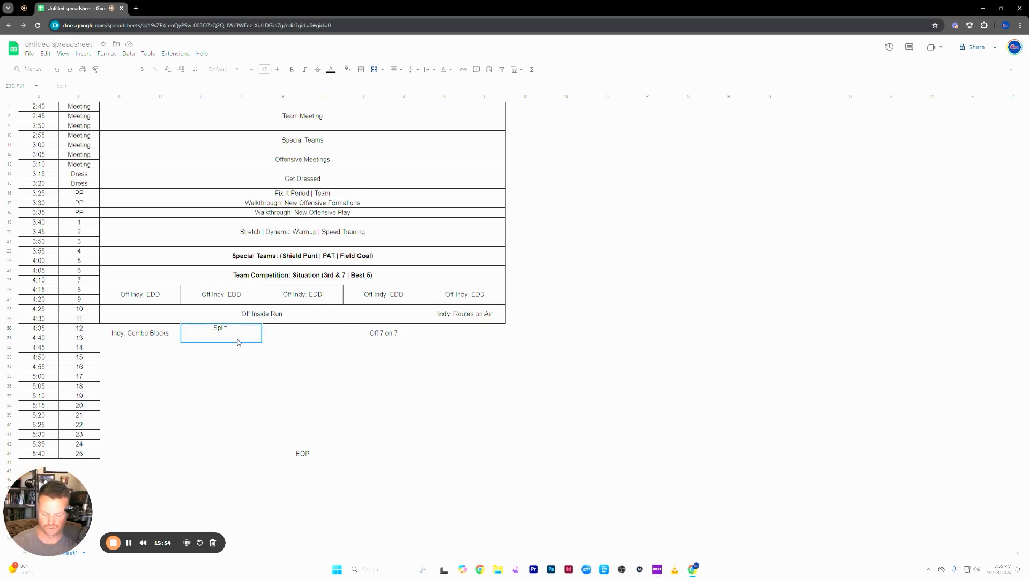
pyautogui.write('TE')
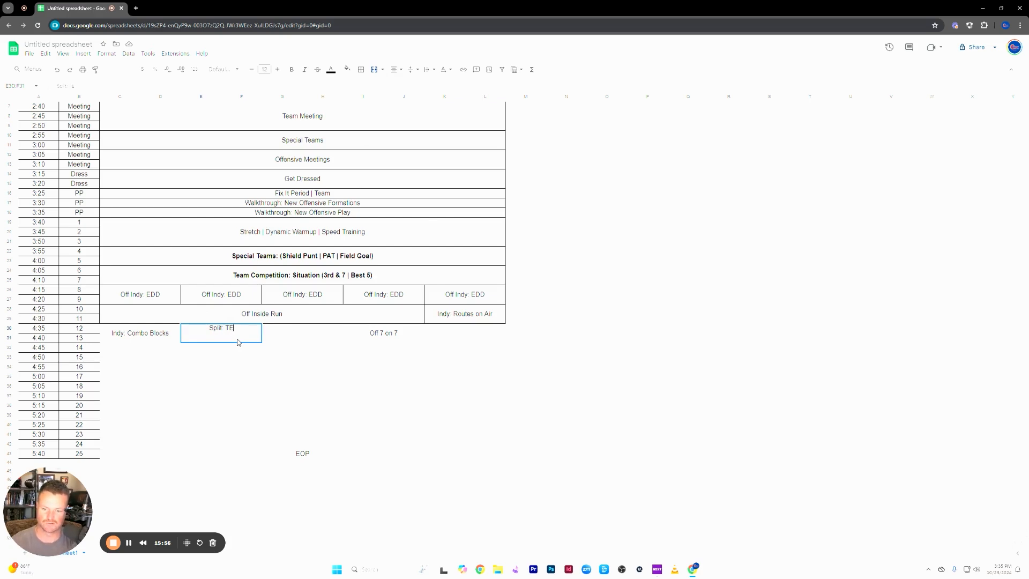
pyautogui.write(' w/ OL')
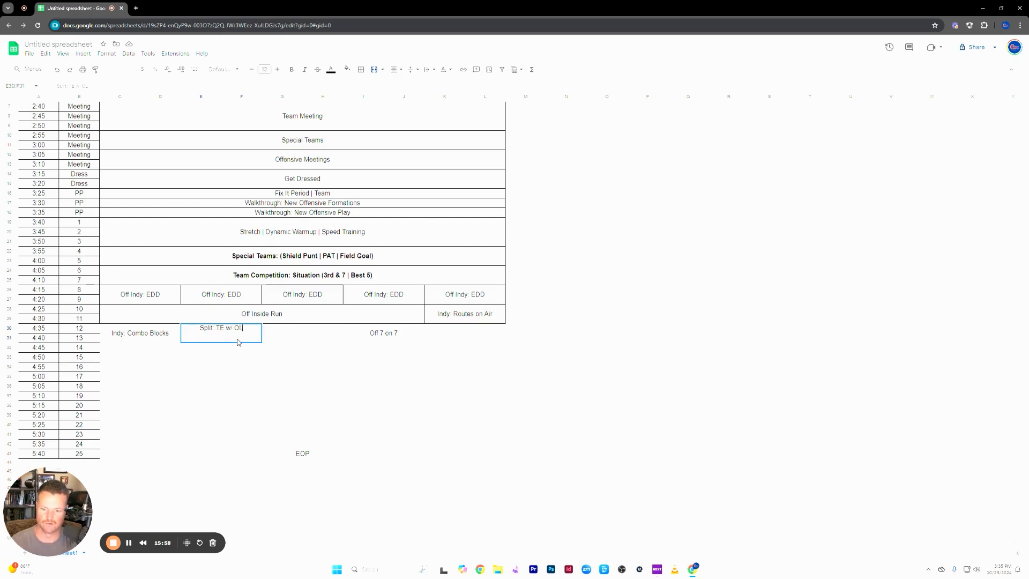
pyautogui.write(' | H w')
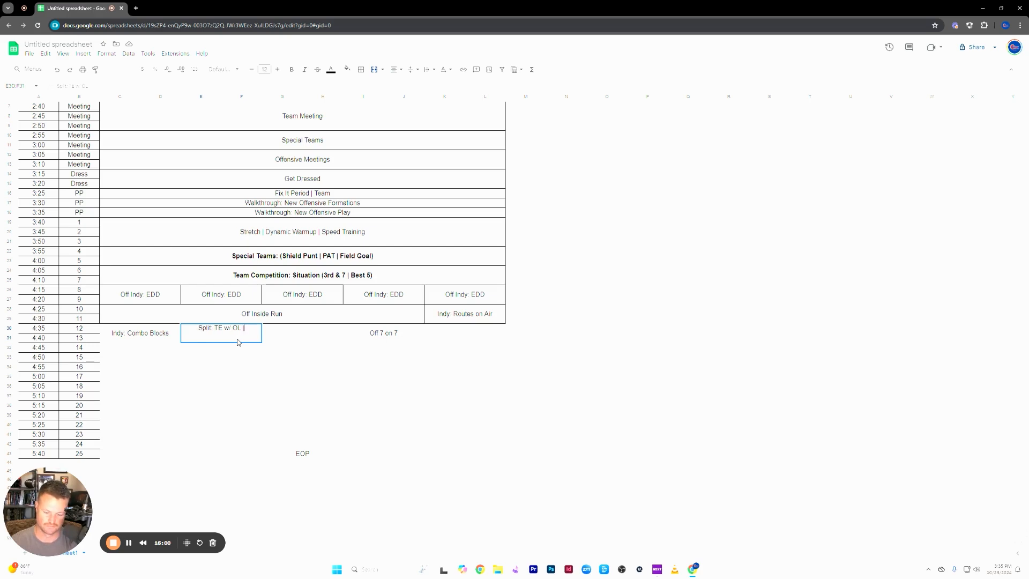
pyautogui.write('/ ')
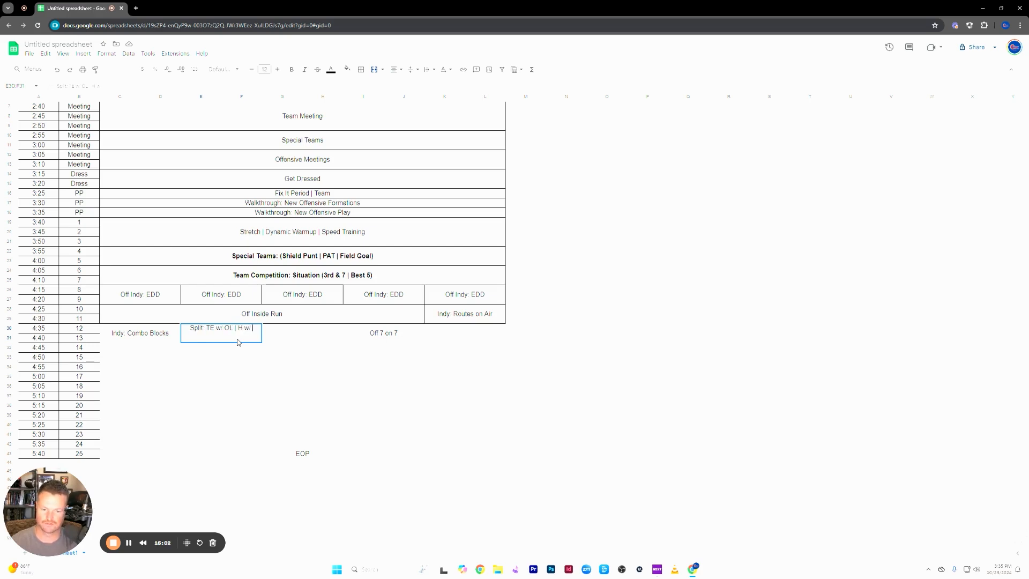
pyautogui.write('SKill')
pyautogui.press('BackSpace')
pyautogui.press('BackSpace')
pyautogui.press('BackSpace')
pyautogui.press('BackSpace')
pyautogui.write('kill')
pyautogui.press('Return')
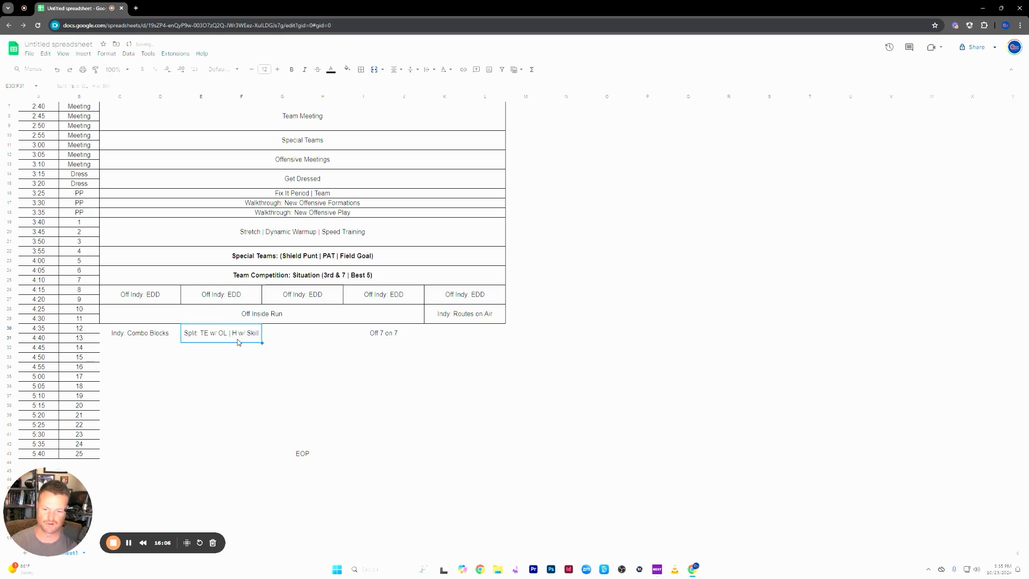
# - Apply all borders to the activity blocks through periods 12 and 13
pyautogui.click(284, 396)
pyautogui.moveTo(206, 333); pyautogui.dragTo(220, 319)
pyautogui.click(361, 69)
pyautogui.click(365, 84)
pyautogui.click(311, 407)
# - Merge columns C through L for periods 14 and 15 into one block and enter "Team Offense"
pyautogui.scroll(-2, 276, 393)
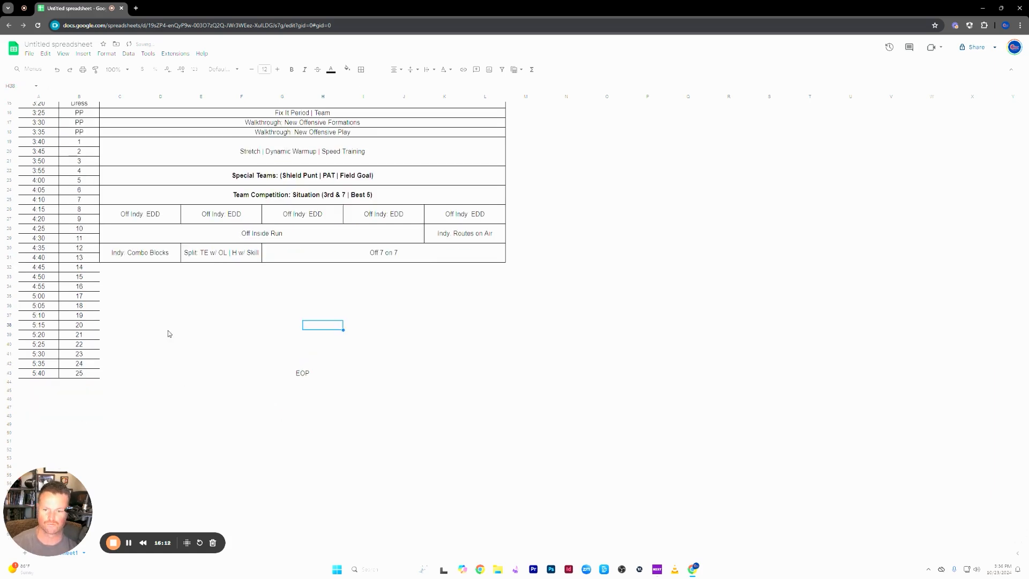
pyautogui.click(199, 260)
pyautogui.click(127, 270)
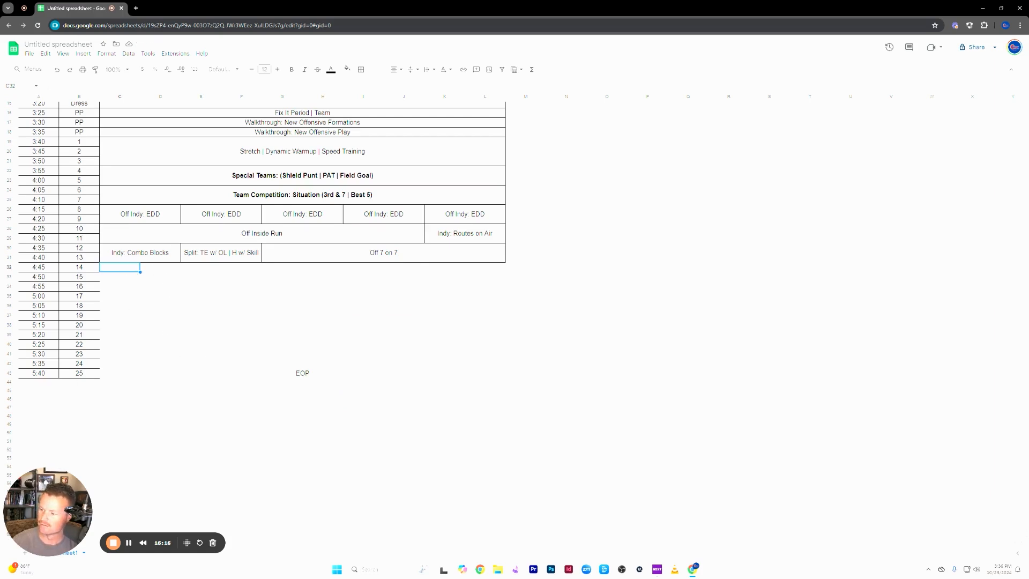
pyautogui.moveTo(135, 270); pyautogui.dragTo(501, 277)
pyautogui.click(373, 69)
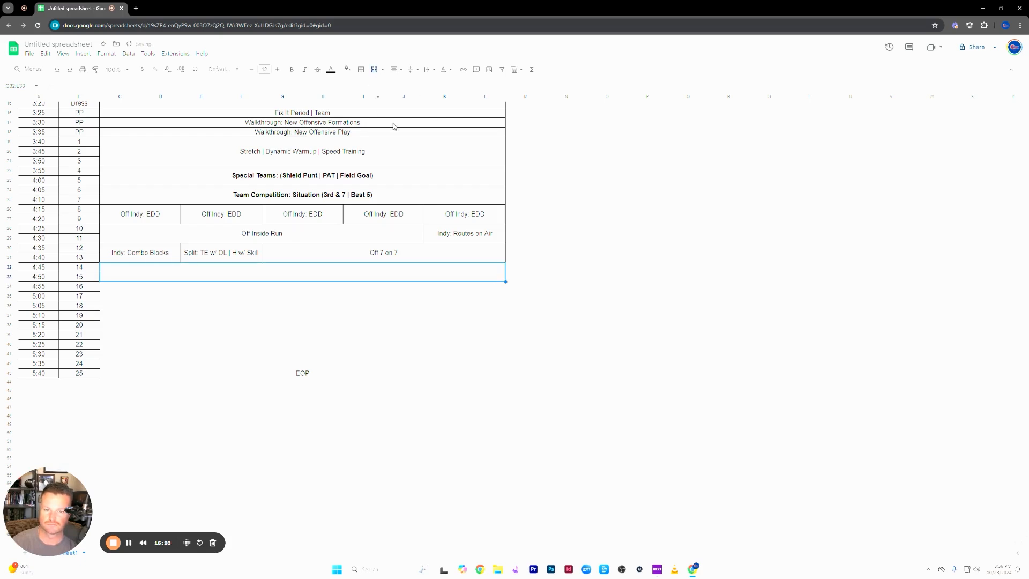
pyautogui.write('Team Offense')
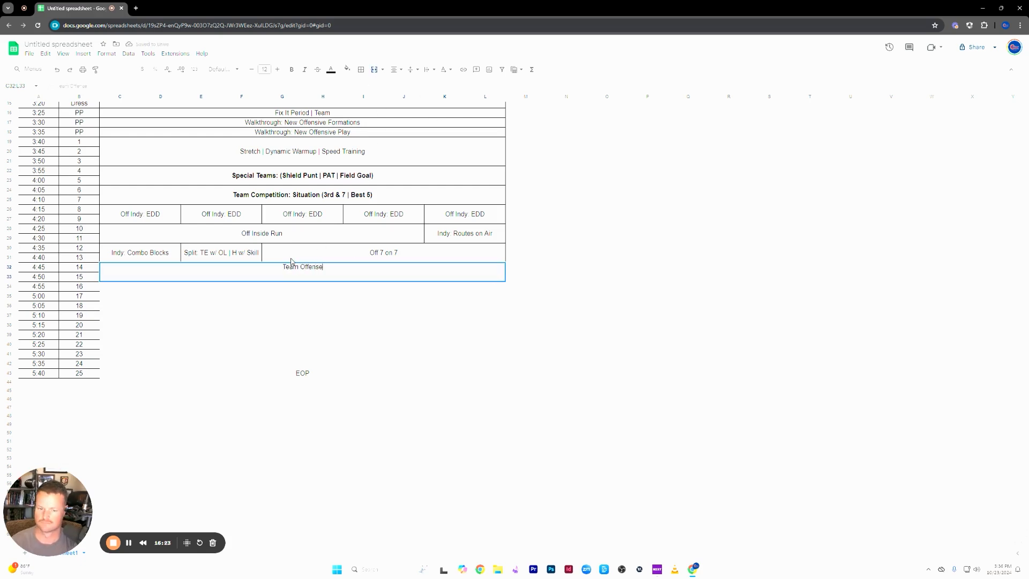
pyautogui.click(288, 306)
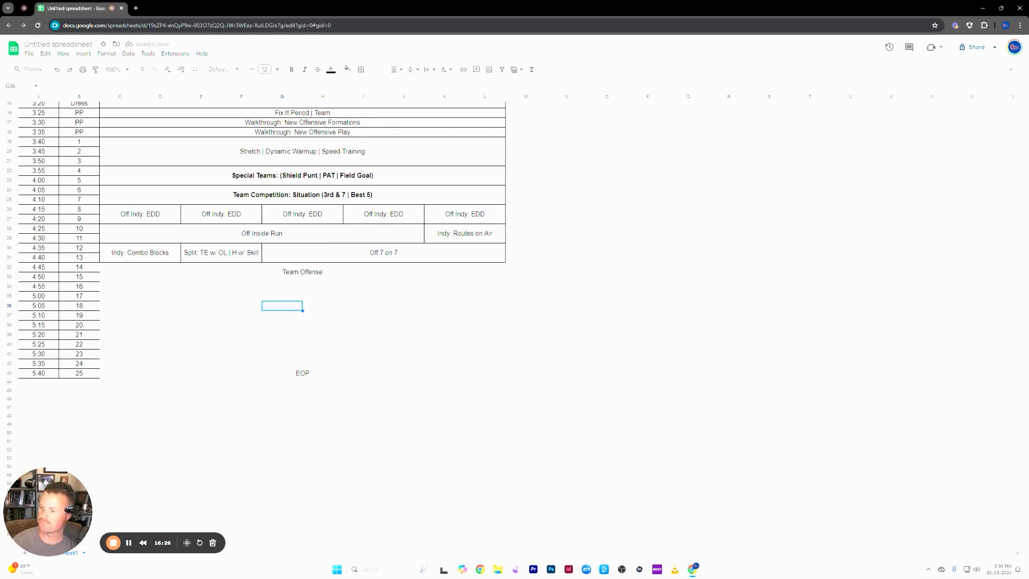
# - Merge columns C through L for period 16 and enter "Special Teams: KO | KOR"
pyautogui.moveTo(128, 284); pyautogui.dragTo(343, 288)
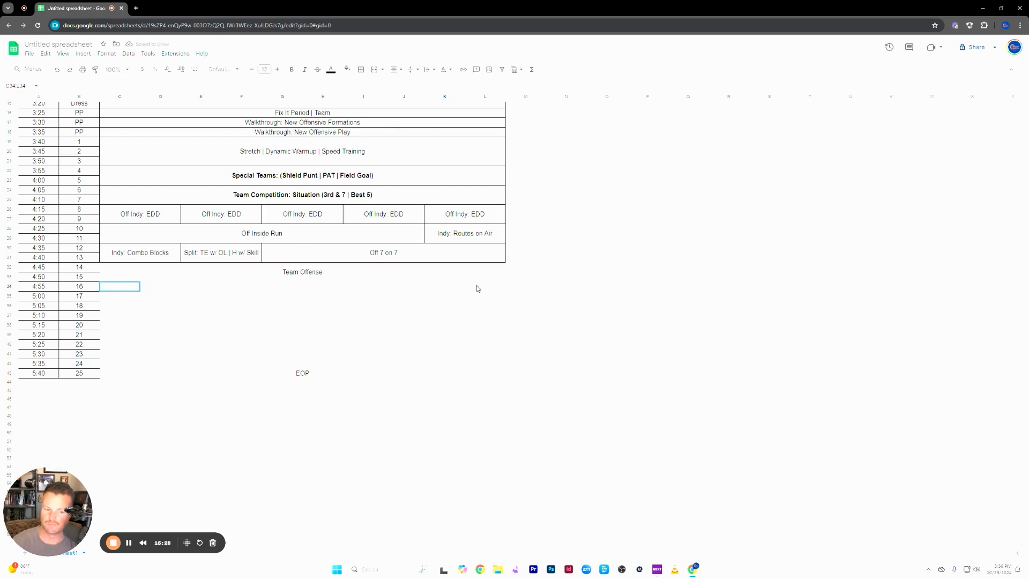
pyautogui.click(374, 69)
pyautogui.moveTo(292, 316); pyautogui.dragTo(324, 316)
pyautogui.click(312, 287)
pyautogui.write('Special Teams')
pyautogui.press('BackSpace')
pyautogui.write(': KO | KR')
pyautogui.press('BackSpace')
pyautogui.write('OR')
pyautogui.click(280, 336)
# - Make the "Special Teams: KO | KOR" text for period 16 bold
pyautogui.click(296, 288)
pyautogui.hotkey('ctrl', 'b')
pyautogui.click(355, 352)
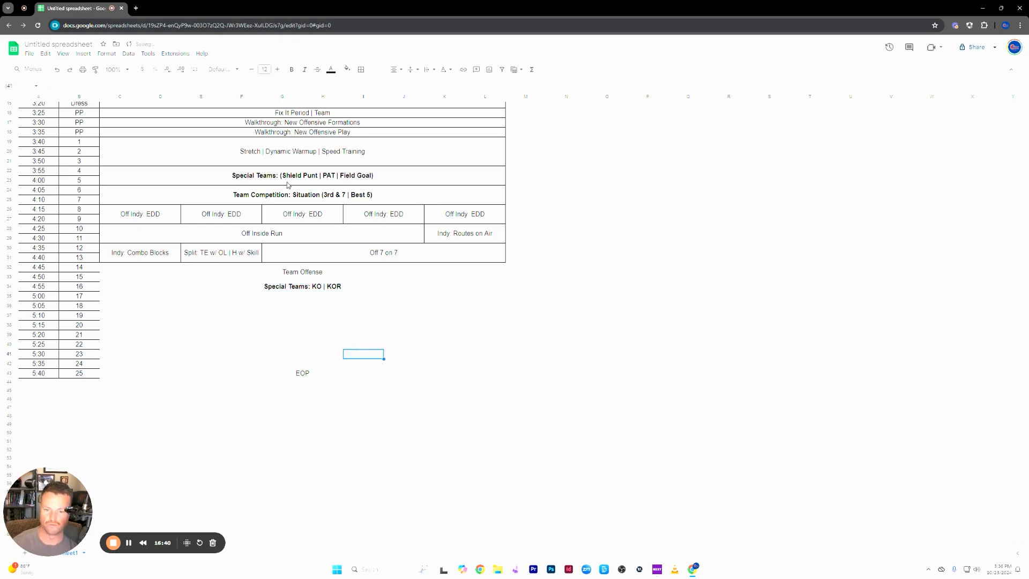
# - Copy the "Off Indy: EDD" block from periods 8 and 9 into all five position groups for periods 17 and 18
pyautogui.scroll(1, 298, 260)
pyautogui.scroll(-2, 270, 301)
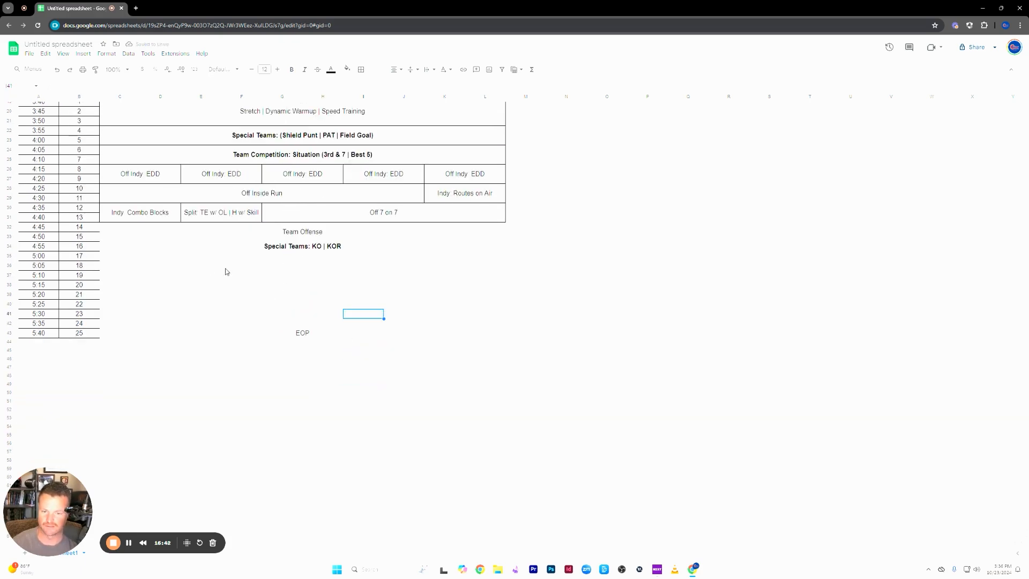
pyautogui.click(127, 257)
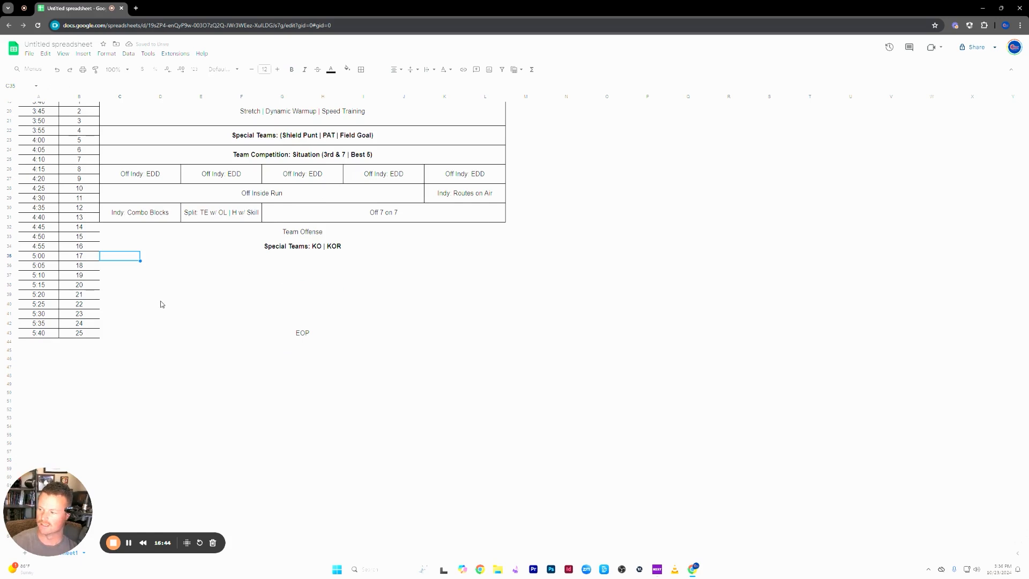
pyautogui.click(145, 177)
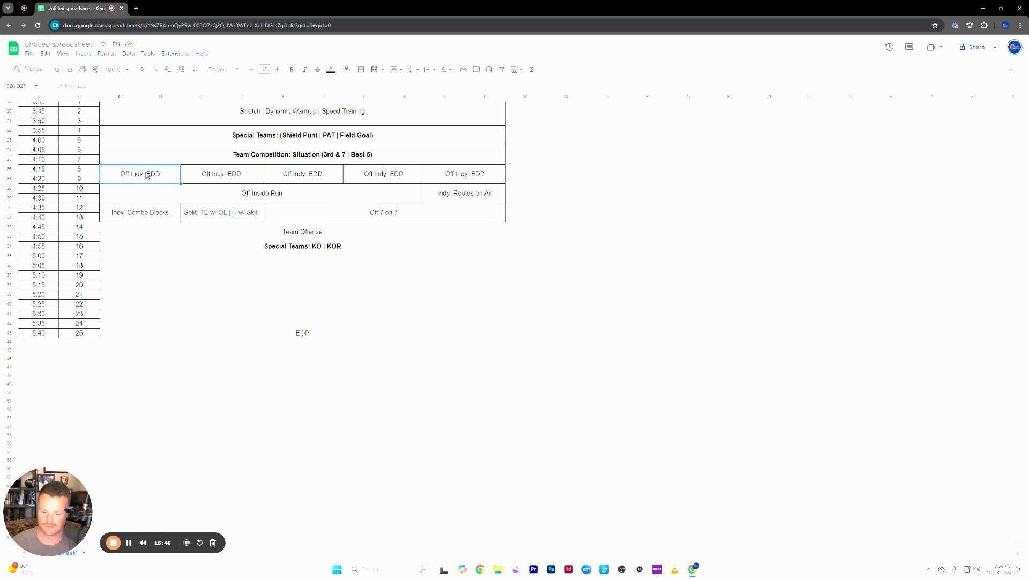
pyautogui.click(121, 260)
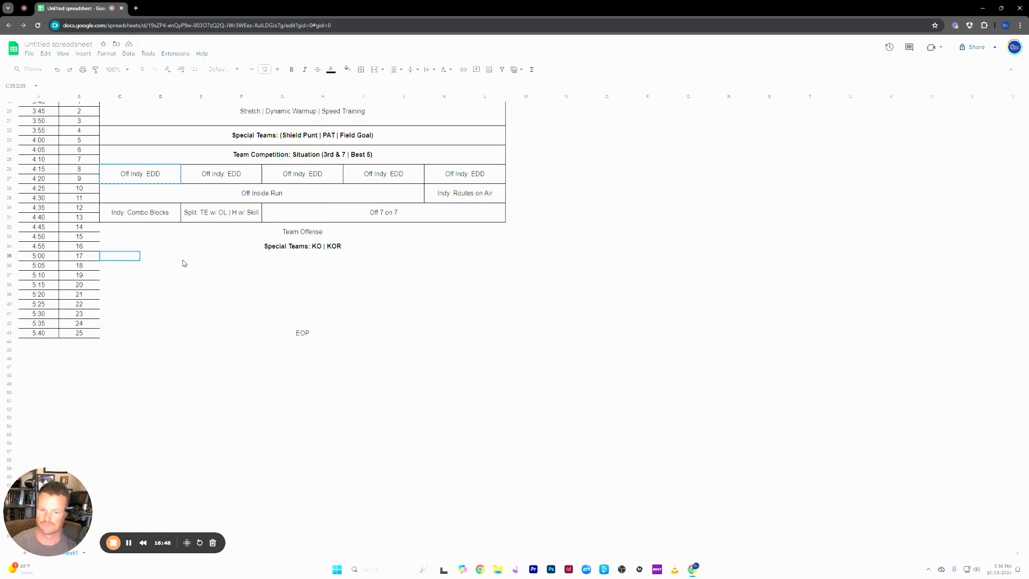
pyautogui.keyDown('shift'); pyautogui.click(477, 270); pyautogui.keyUp('shift')
pyautogui.write('Off Indy: EDD')
# - Change the first period 17 and 18 block to "Def Indy: EDD" and copy it across the other four position groups
pyautogui.click(141, 261)
pyautogui.write('Def Indy: EDD')
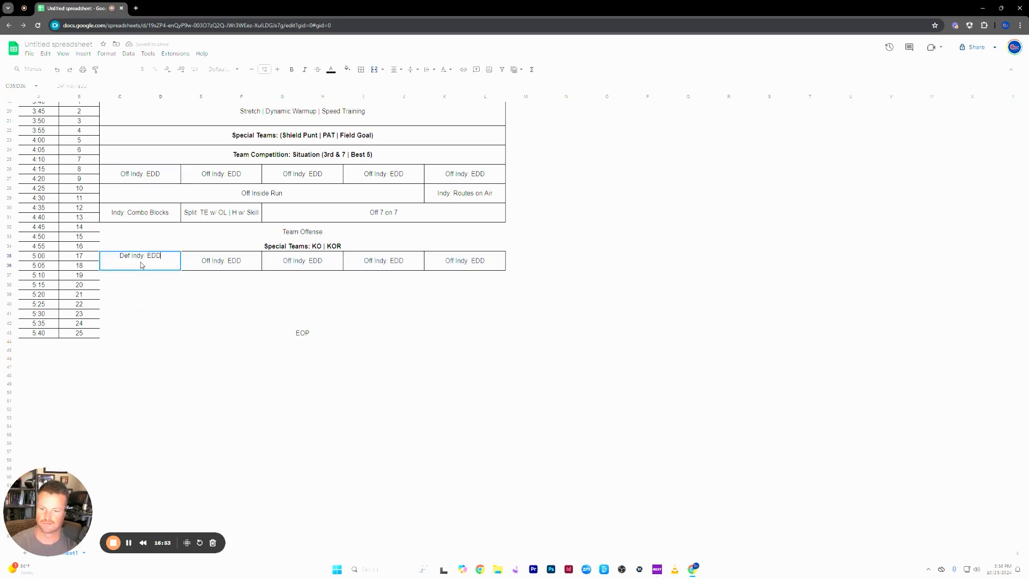
pyautogui.click(169, 339)
pyautogui.click(145, 265)
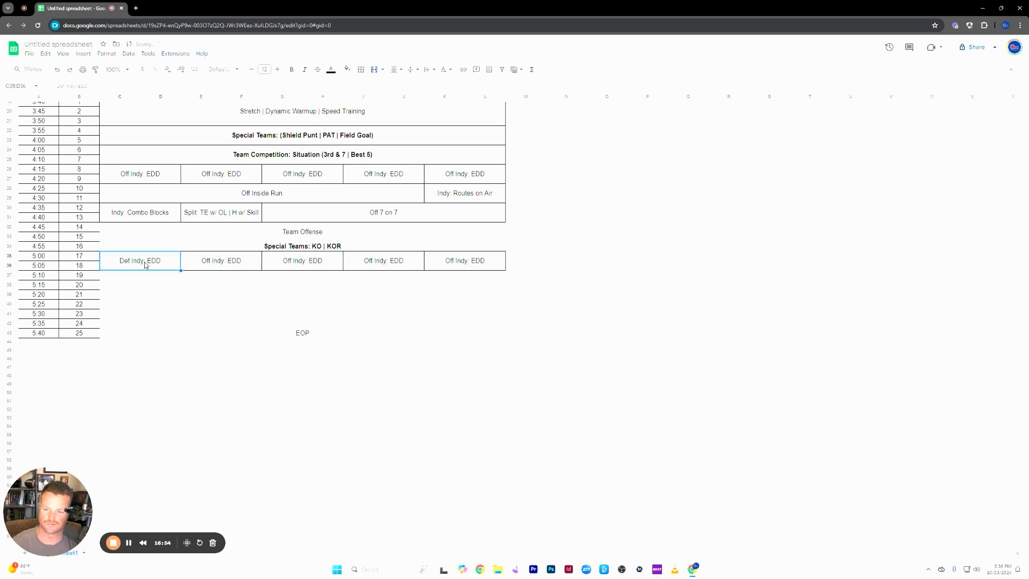
pyautogui.moveTo(244, 266); pyautogui.dragTo(468, 264)
pyautogui.write('Def Indy: EDD\tDef Indy: EDD\tDef Indy: EDD\tDef Indy: EDD')
pyautogui.click(402, 335)
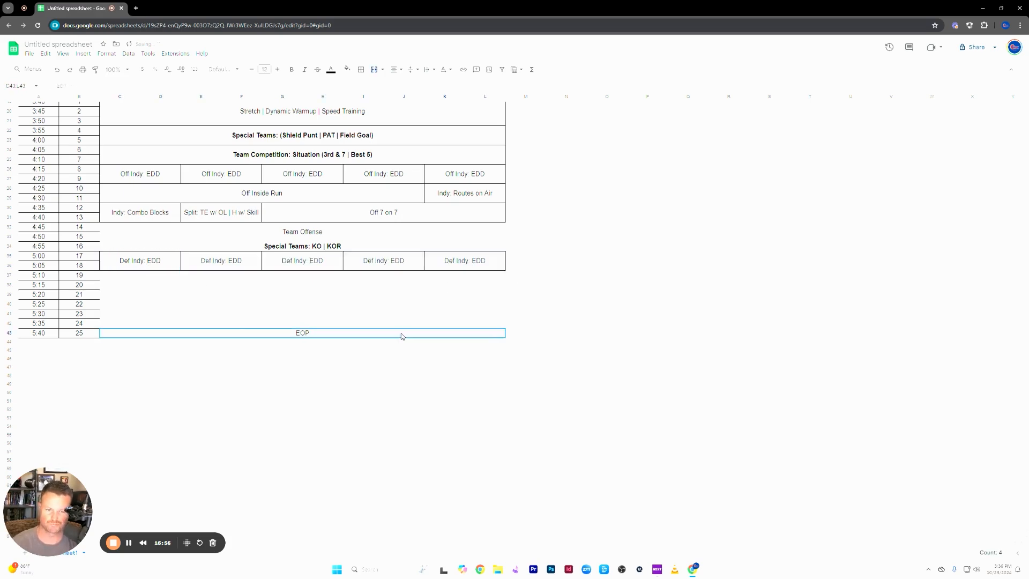
pyautogui.scroll(4, 389, 180)
pyautogui.scroll(-1, 383, 315)
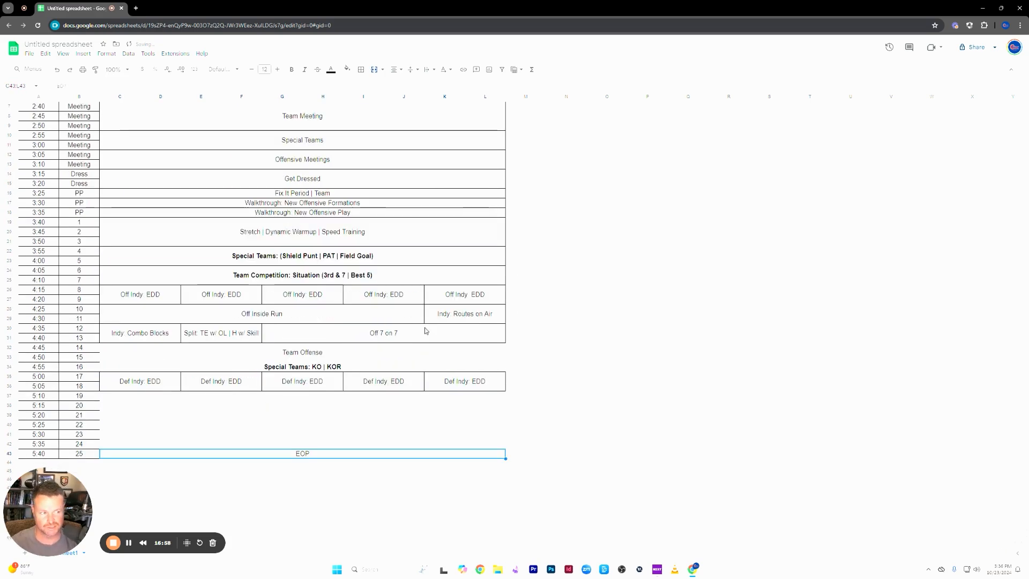
pyautogui.scroll(3, 318, 304)
pyautogui.scroll(-4, 452, 218)
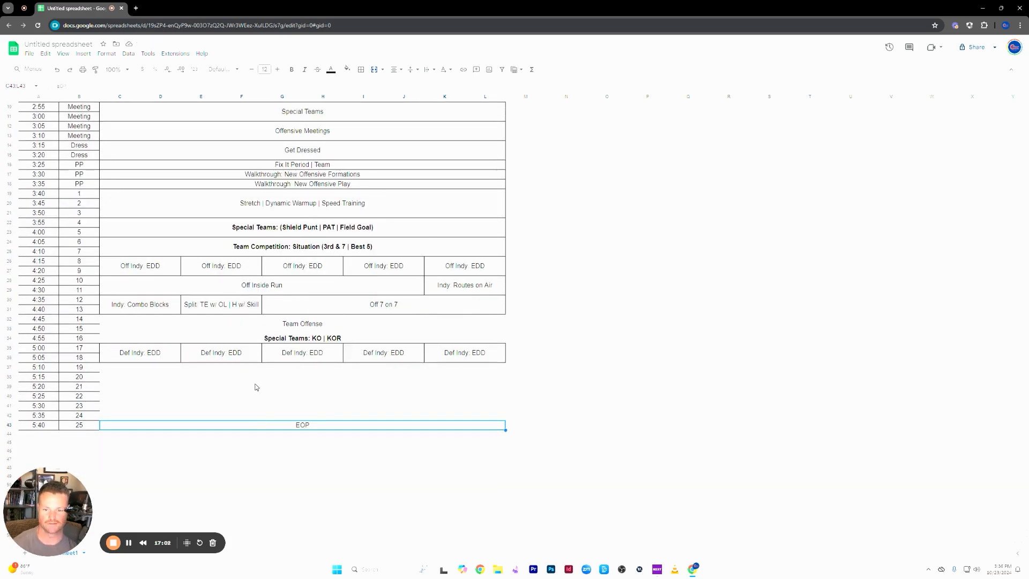
pyautogui.scroll(1, 161, 343)
pyautogui.scroll(-2, 140, 431)
pyautogui.scroll(2, 172, 430)
# - Enter "Down Block" in the TE/H | ILB block for periods 8 and 9
pyautogui.click(152, 306)
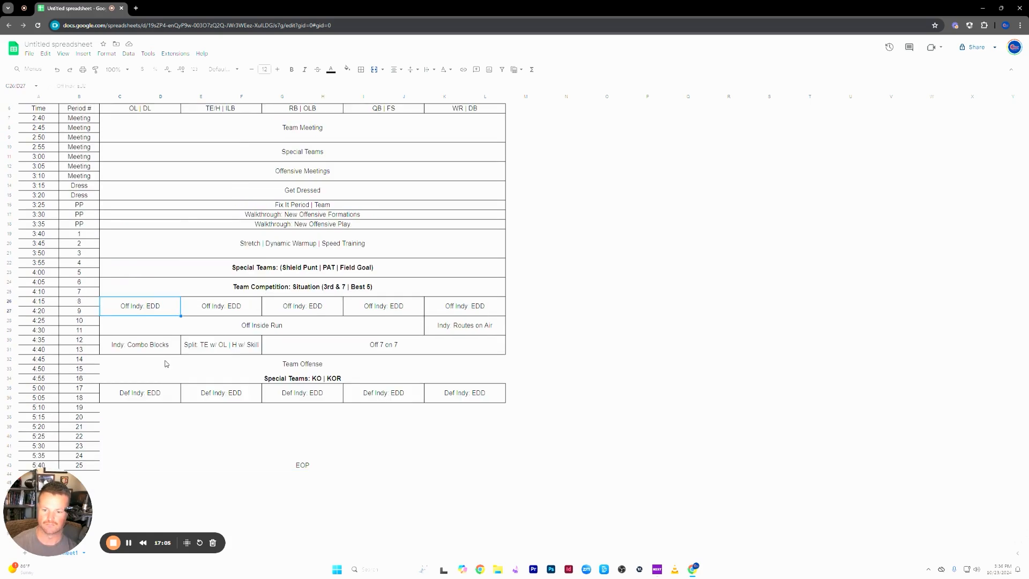
pyautogui.click(225, 310)
pyautogui.write('Down')
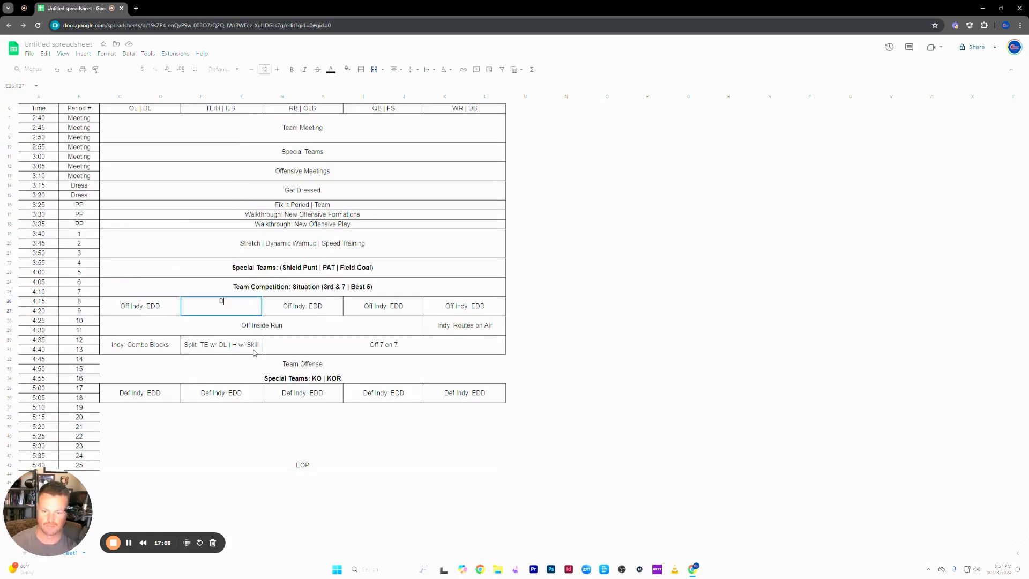
pyautogui.write(' Block')
pyautogui.press('Return')
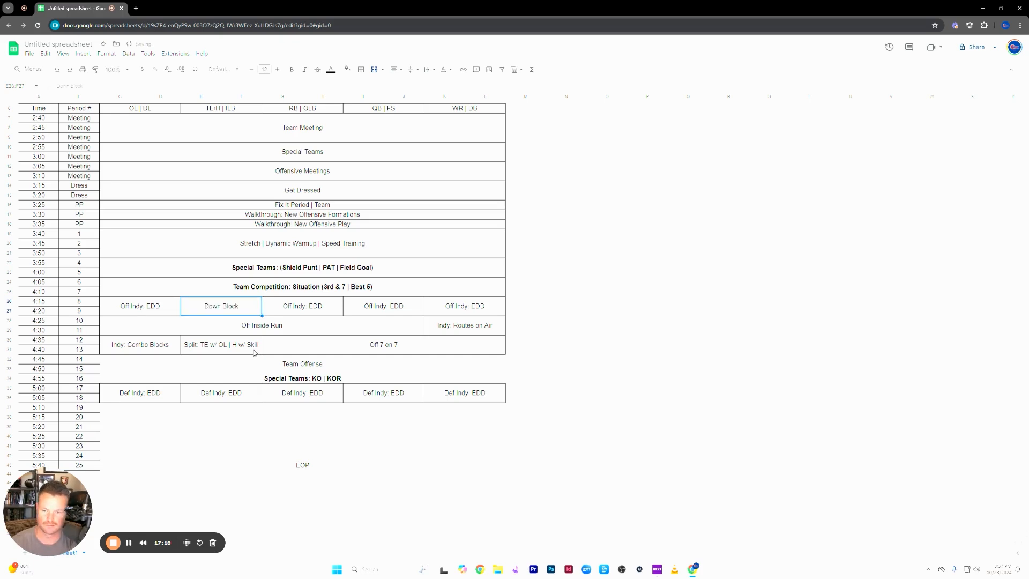
# - Undo the "Down Block" entry while keeping the "Def Indy: EDD" blocks for periods 17 and 18
pyautogui.click(272, 393)
pyautogui.click(231, 300)
pyautogui.hotkey('ctrl', 'z')
pyautogui.hotkey('ctrl', 'z')
pyautogui.click(316, 456)
pyautogui.scroll(-3, 320, 420)
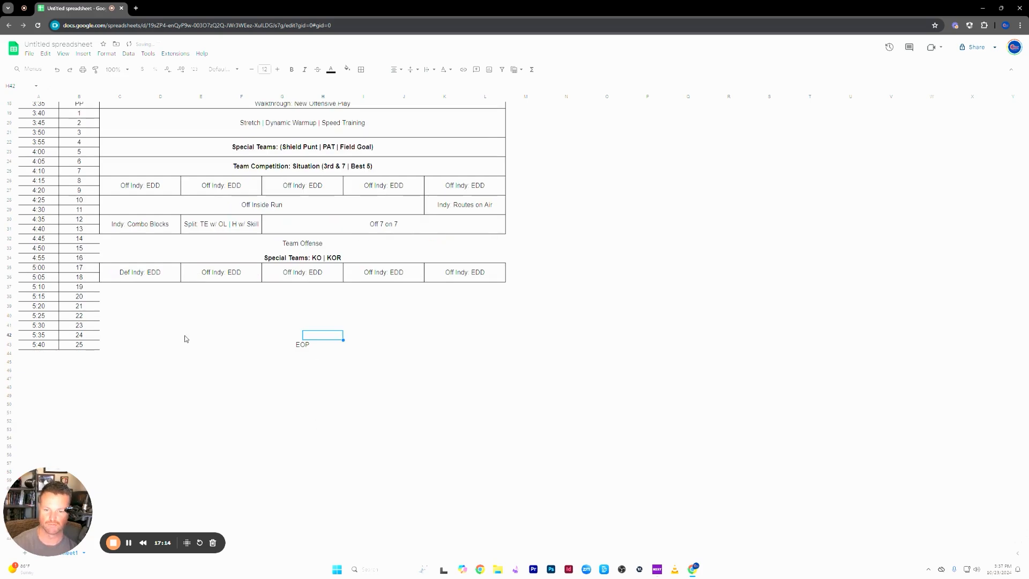
pyautogui.hotkey('ctrl', 'y')
# - Merge the OL | DL through QB | FS cells for periods 19 and 20 and enter "Def Inside Run"
pyautogui.click(292, 325)
pyautogui.click(130, 288)
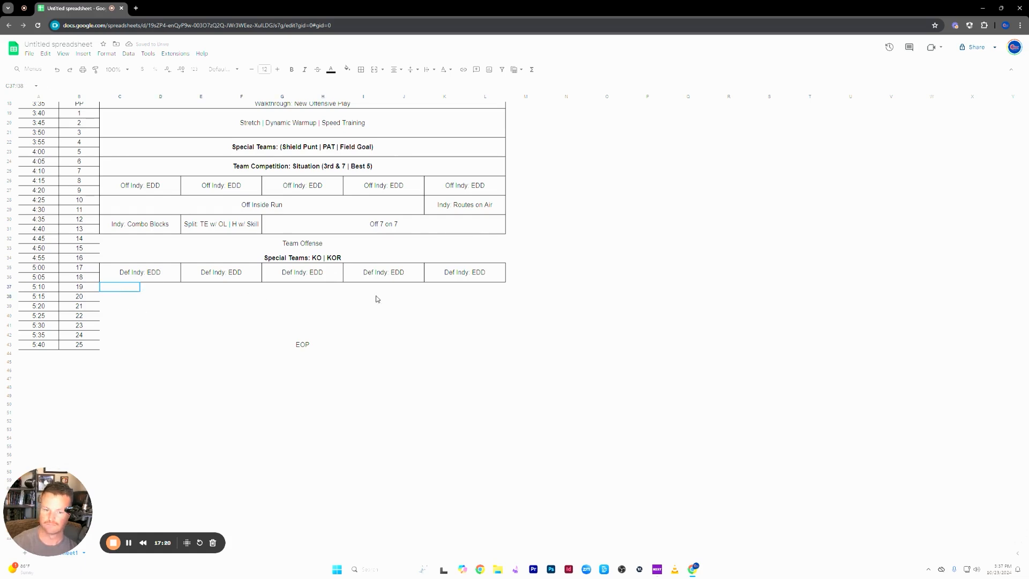
pyautogui.keyDown('shift'); pyautogui.click(415, 298); pyautogui.keyUp('shift')
pyautogui.write('D')
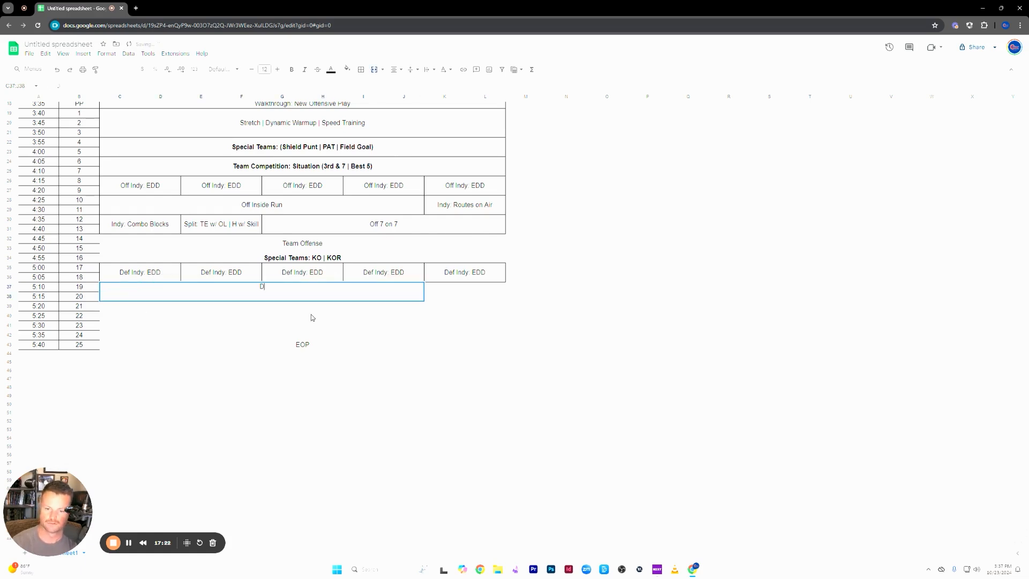
pyautogui.write('ef Inside Run')
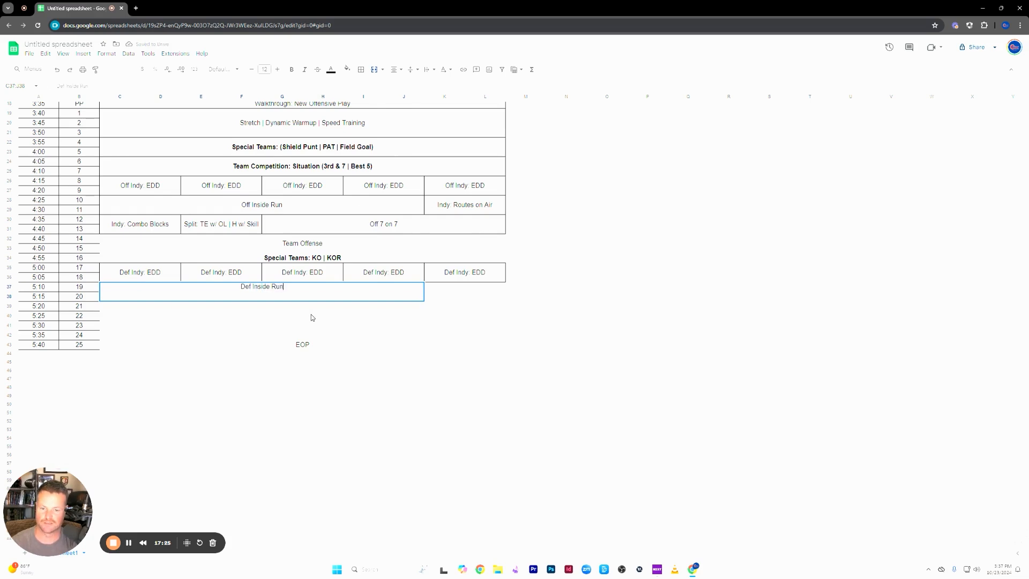
pyautogui.press('Tab')
# - Merge the WR | DB cells for periods 19 and 20 into one block and enter "1 On 1s"
pyautogui.moveTo(449, 287); pyautogui.dragTo(479, 296)
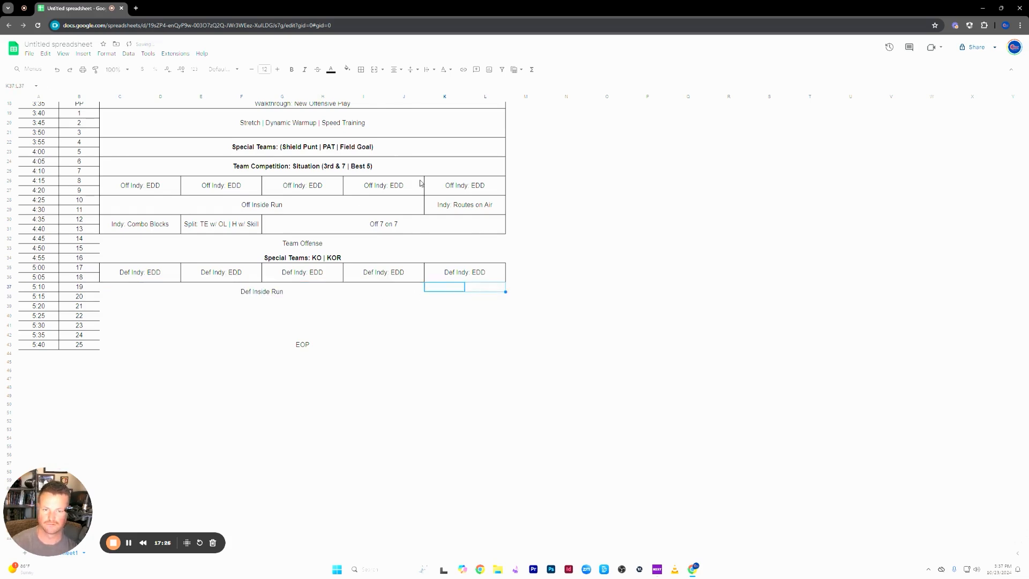
pyautogui.click(373, 72)
pyautogui.moveTo(482, 403); pyautogui.dragTo(481, 398)
pyautogui.moveTo(449, 287); pyautogui.dragTo(465, 297)
pyautogui.click(375, 70)
pyautogui.click(443, 361)
pyautogui.click(452, 289)
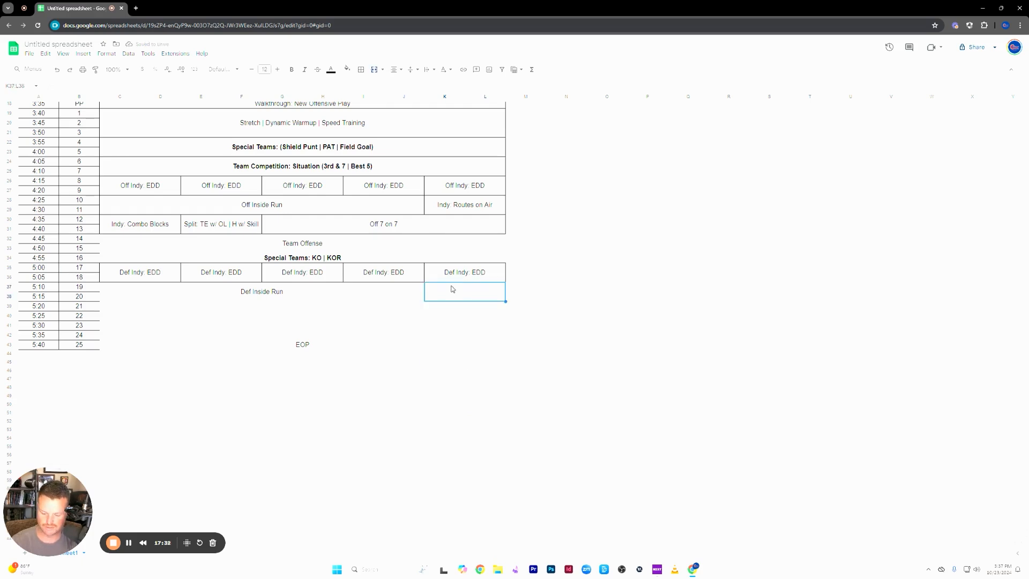
pyautogui.write('1 on 1s')
pyautogui.click(403, 438)
pyautogui.click(480, 289)
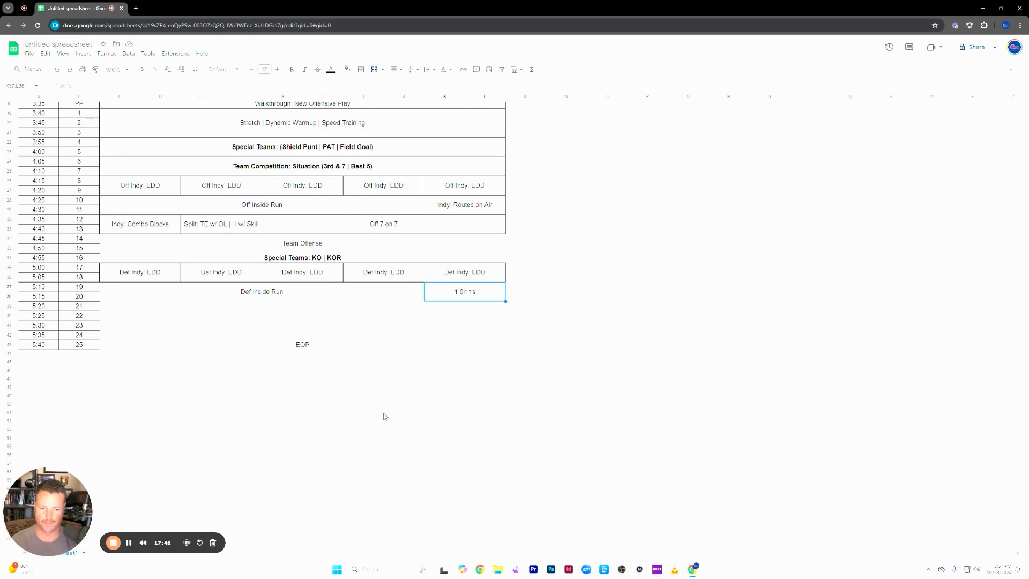
# - Merge the OL | DL cells for periods 21 and 22 into one block
pyautogui.click(167, 363)
pyautogui.click(122, 307)
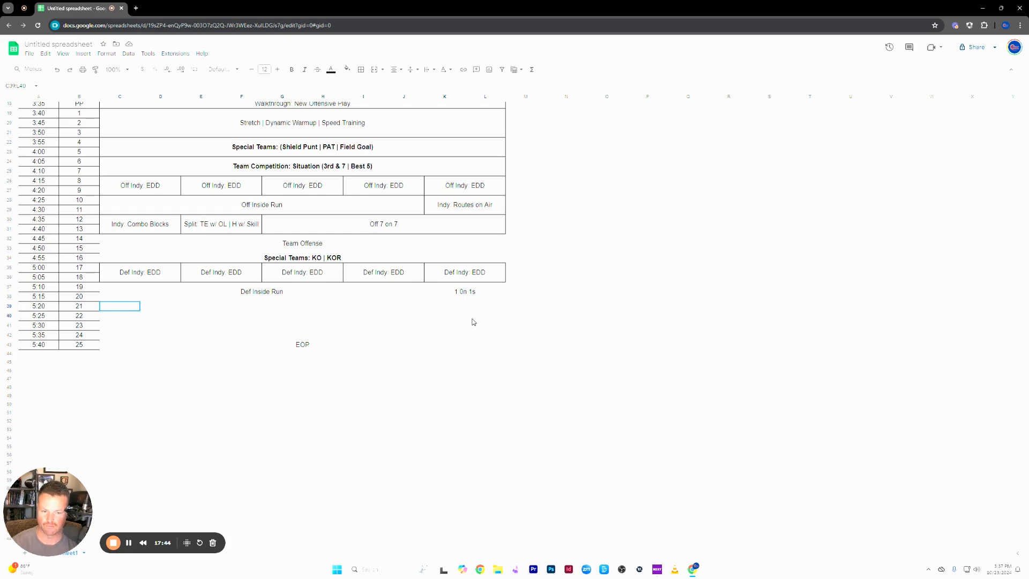
pyautogui.keyDown('shift'); pyautogui.click(171, 316); pyautogui.keyUp('shift')
pyautogui.click(374, 70)
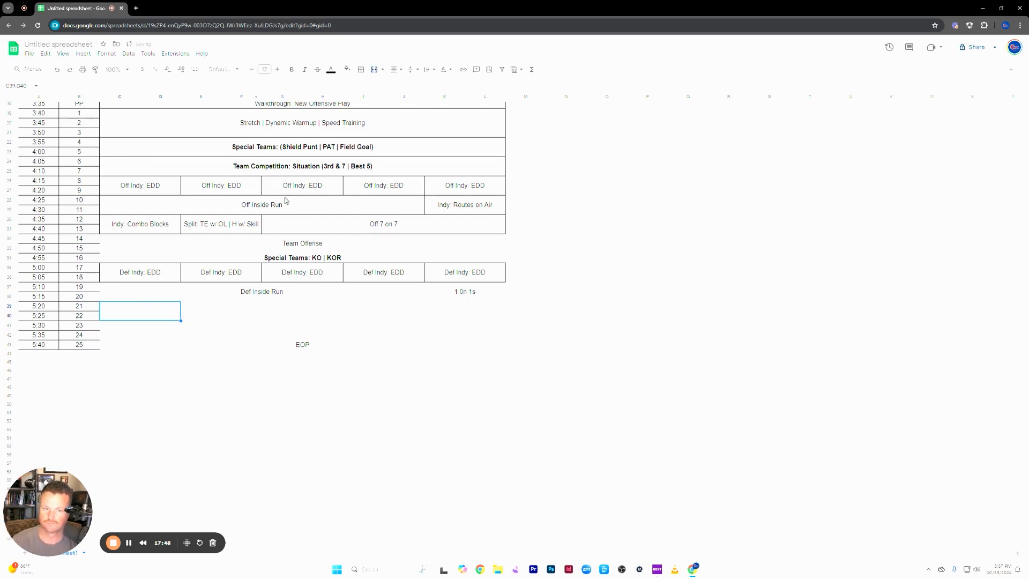
# - Enter "Indy: Pass Rush" in the merged OL | DL block for periods 21 and 22
pyautogui.write('Indy: Pass Rush')
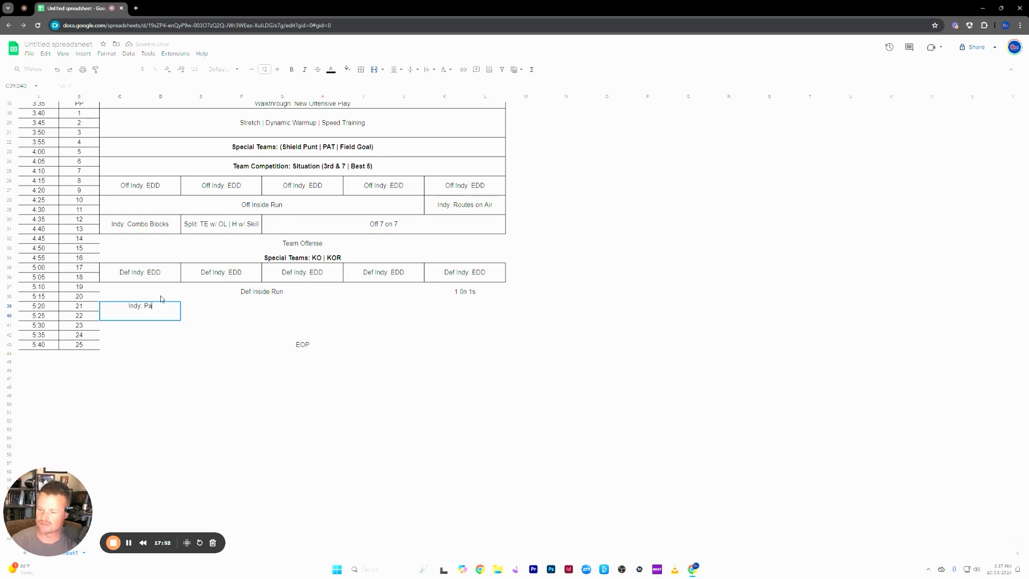
pyautogui.press('Tab')
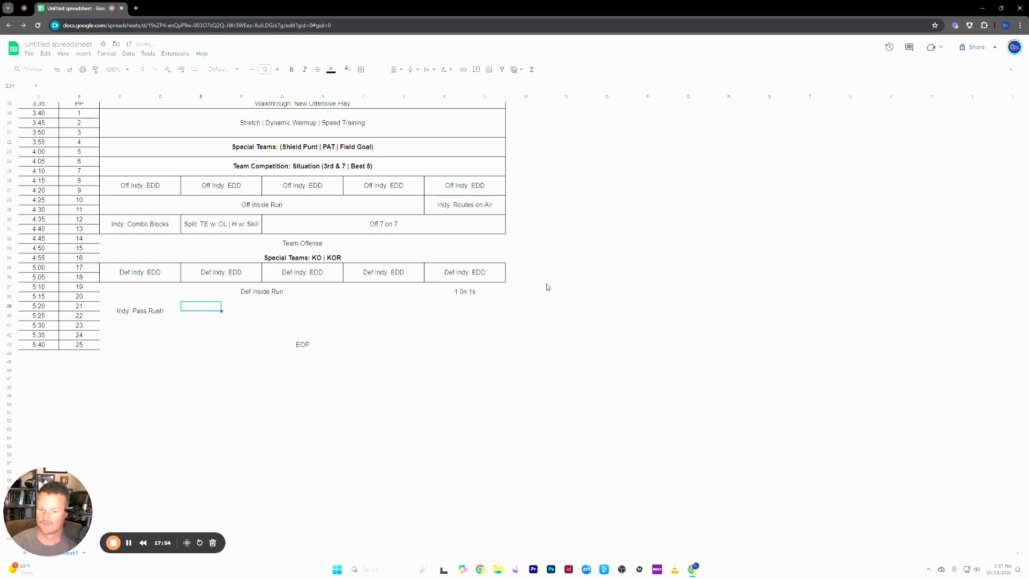
pyautogui.click(405, 406)
# - Merge the TE/H | ILB through WR | DB cells for periods 21 and 22 and enter "Def 7 on 7"
pyautogui.click(195, 309)
pyautogui.keyDown('shift'); pyautogui.click(483, 321); pyautogui.keyUp('shift')
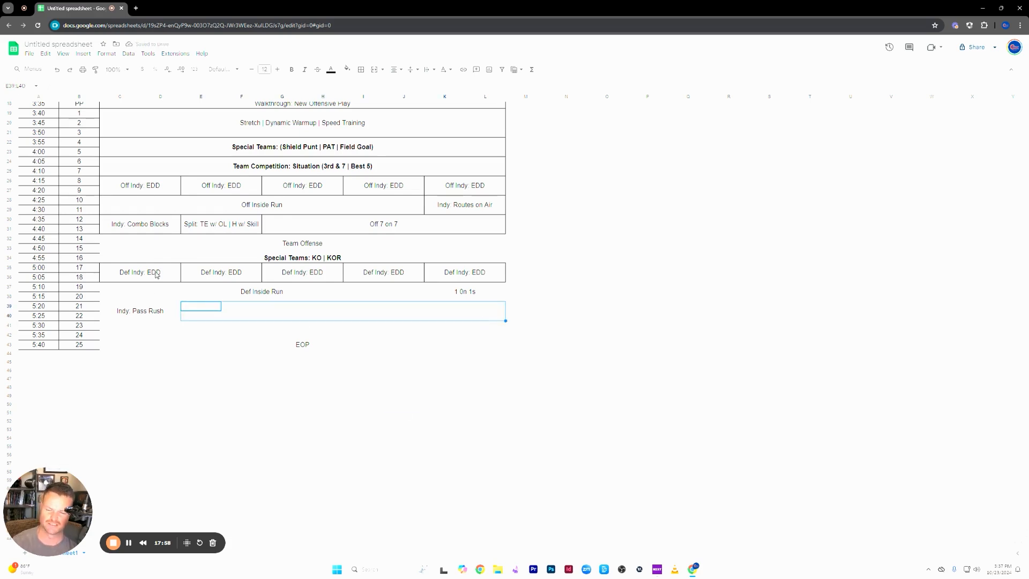
pyautogui.scroll(3, 173, 167)
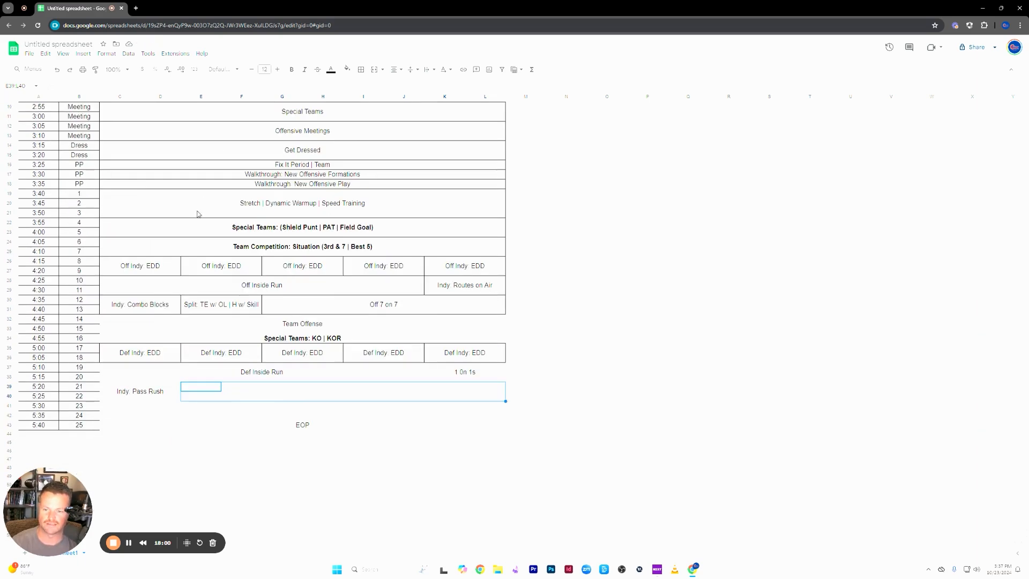
pyautogui.scroll(-2, 198, 214)
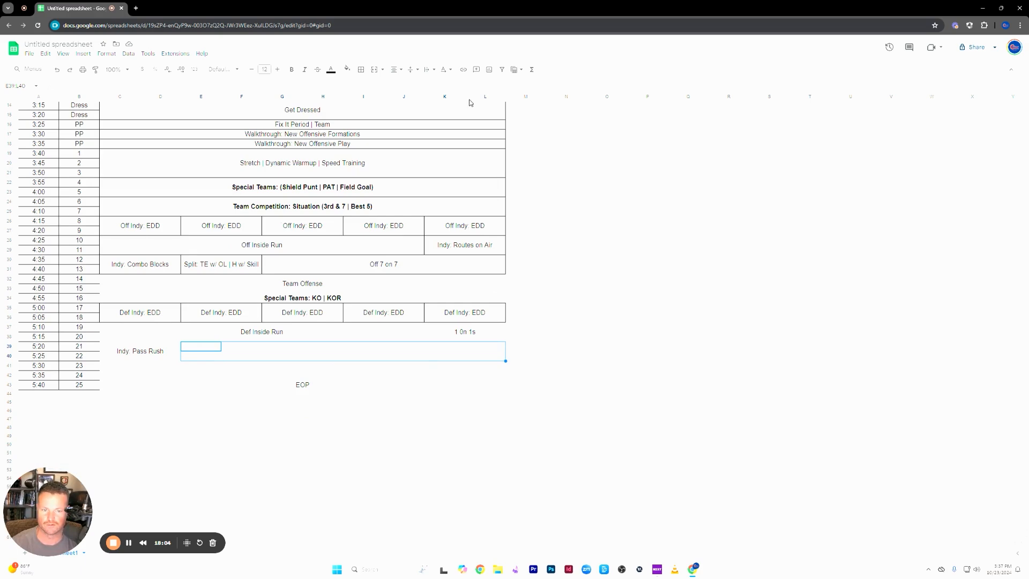
pyautogui.click(375, 70)
pyautogui.click(404, 394)
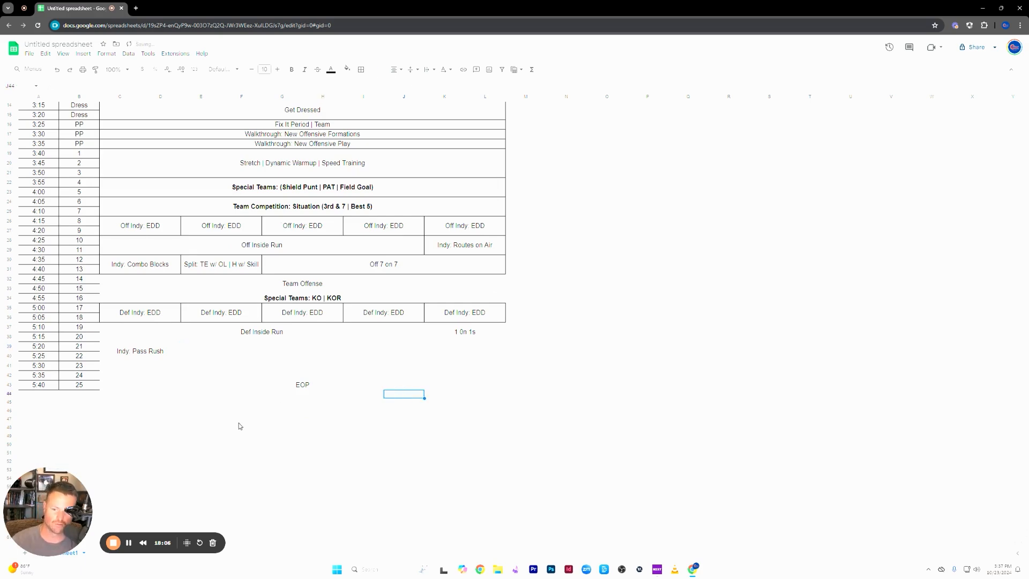
pyautogui.click(227, 352)
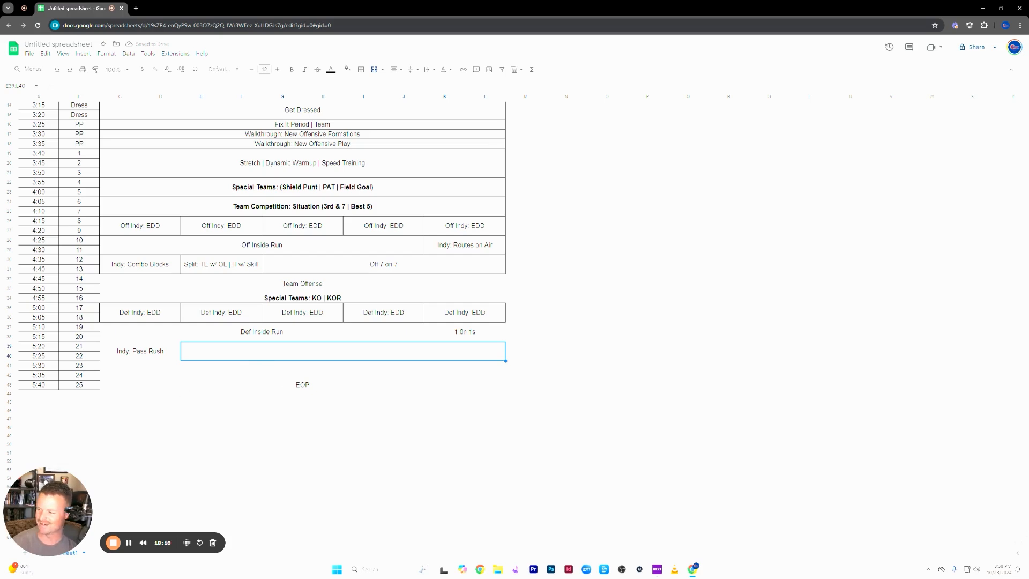
pyautogui.scroll(1, 230, 361)
pyautogui.write('Def 7 on')
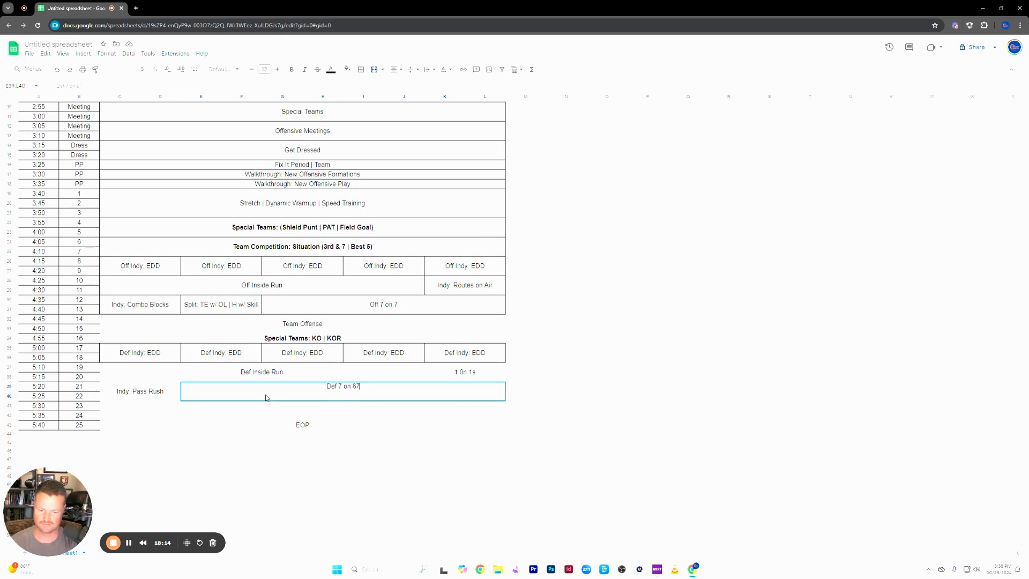
pyautogui.write(' 7')
pyautogui.click(326, 473)
# - Merge all position-group cells for periods 23 and 24 into one block and enter "Team Defense"
pyautogui.click(121, 407)
pyautogui.click(374, 69)
pyautogui.write('Defensive Tea')
pyautogui.press('BackSpace')
pyautogui.press('BackSpace')
pyautogui.press('BackSpace')
pyautogui.press('BackSpace')
pyautogui.press('BackSpace')
pyautogui.press('BackSpace')
pyautogui.press('BackSpace')
pyautogui.press('BackSpace')
pyautogui.press('BackSpace')
pyautogui.press('BackSpace')
pyautogui.press('BackSpace')
pyautogui.write('TEam')
pyautogui.press('BackSpace')
pyautogui.press('BackSpace')
pyautogui.press('BackSpace')
pyautogui.write('eam Defense')
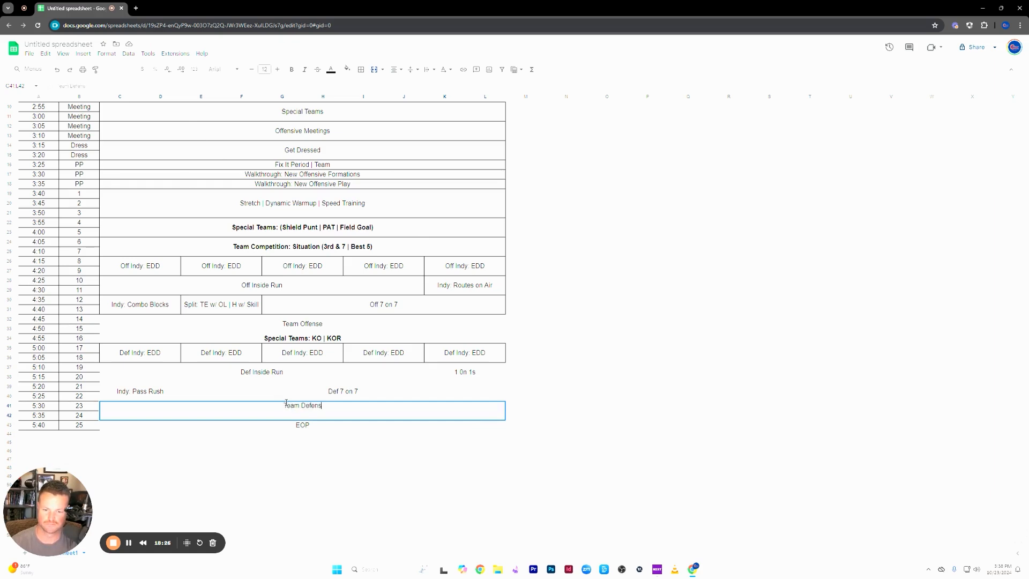
pyautogui.click(306, 443)
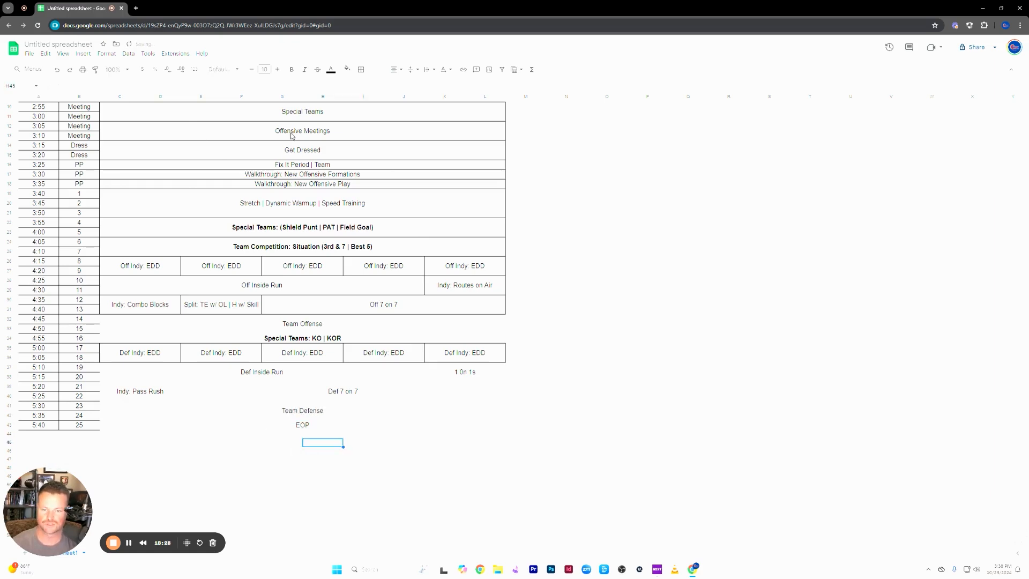
# - Apply all borders to the schedule blocks from the 2:55 Special Teams meeting through EOP
pyautogui.moveTo(302, 108); pyautogui.dragTo(338, 429)
pyautogui.click(360, 70)
pyautogui.click(366, 90)
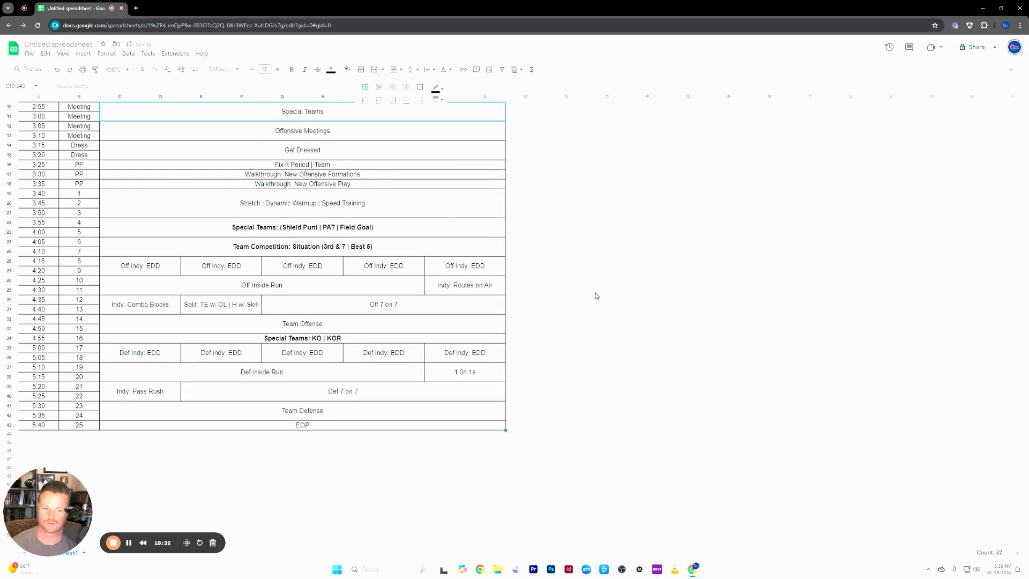
# - Preview the current sheet's printout in portrait orientation and examine how the schedule fits the page
pyautogui.hotkey('ctrl', '-')
pyautogui.hotkey('ctrl', '-')
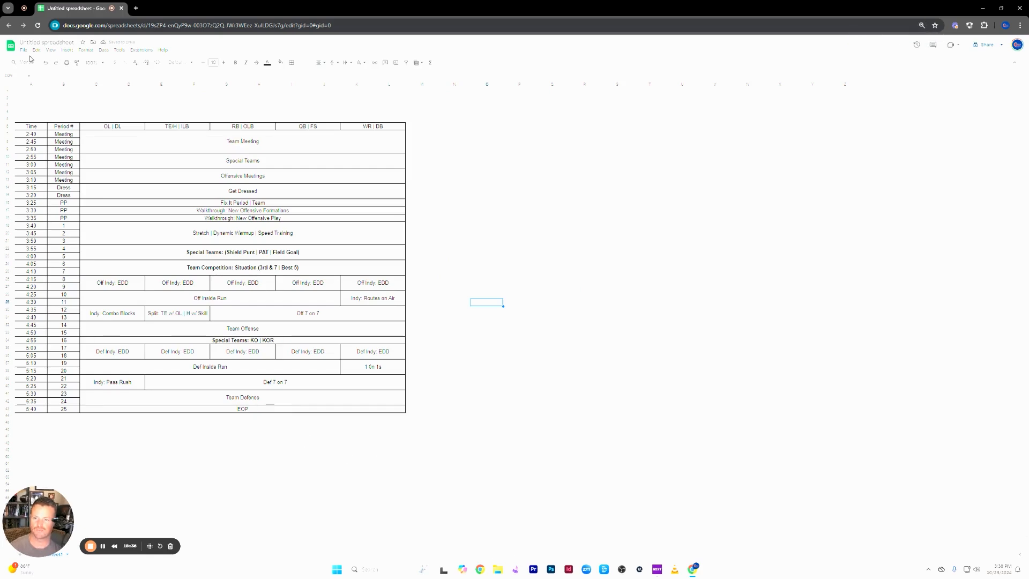
pyautogui.click(67, 64)
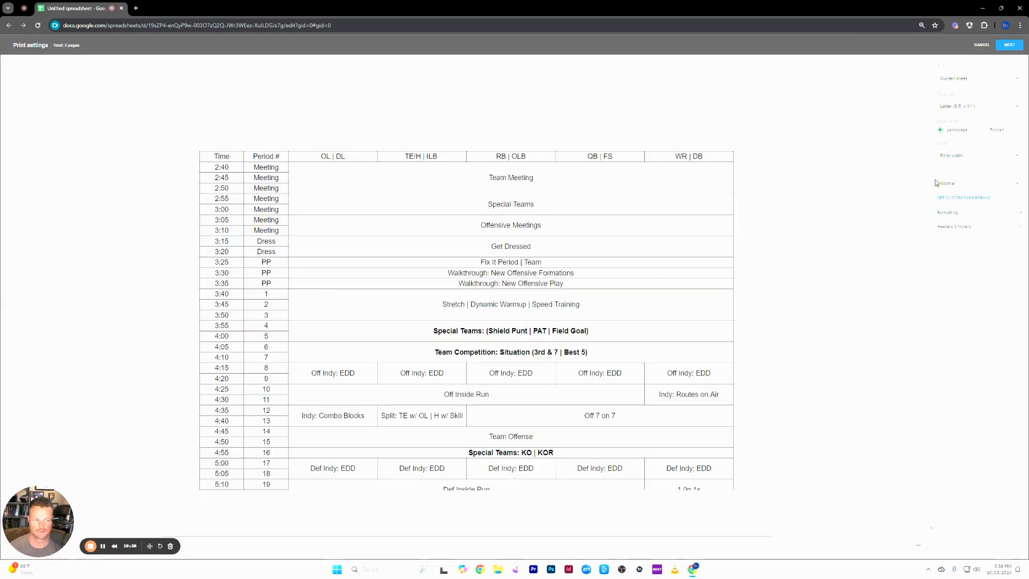
pyautogui.click(985, 131)
pyautogui.scroll(-4, 673, 310)
pyautogui.scroll(5, 673, 310)
pyautogui.scroll(-1, 795, 258)
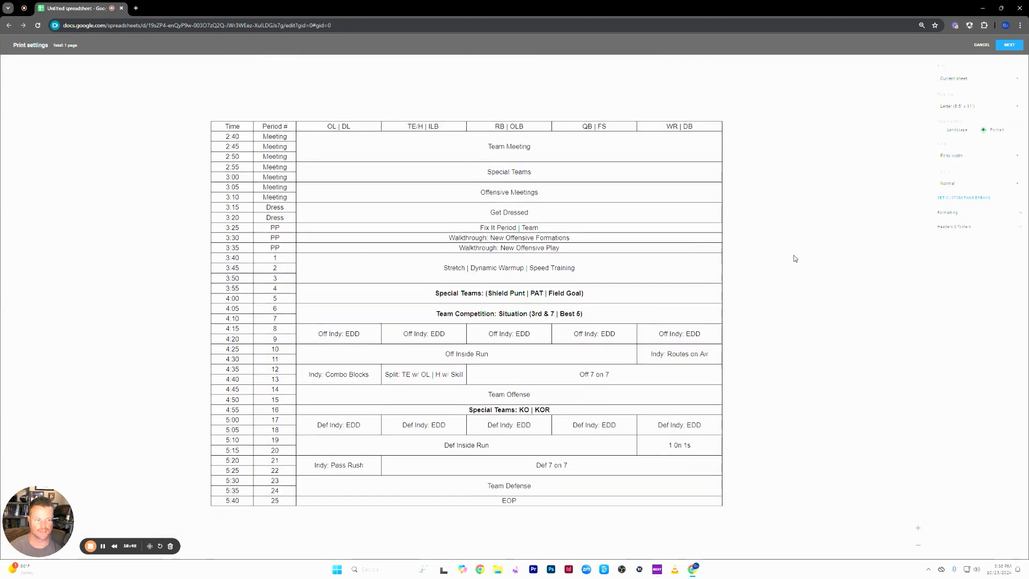
pyautogui.scroll(-5, 659, 292)
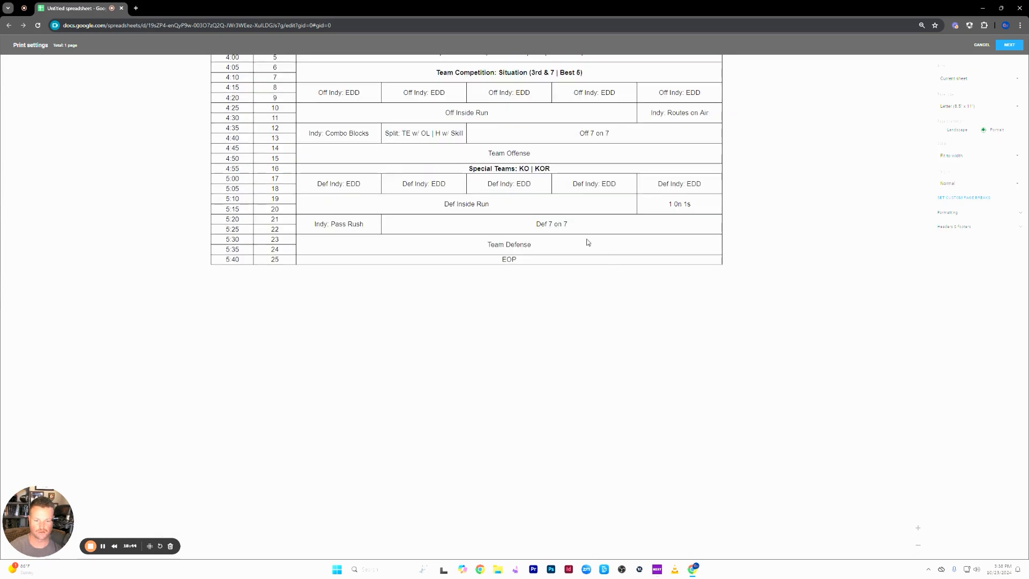
pyautogui.scroll(3, 520, 365)
# - Hide the gridlines in the print preview, examine the page layout and close the preview without printing
pyautogui.click(959, 214)
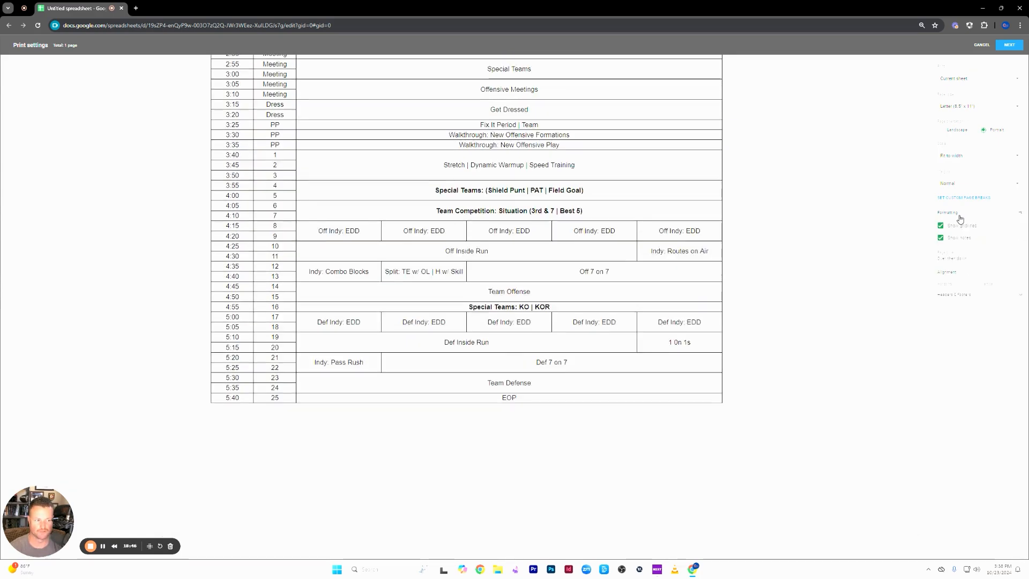
pyautogui.click(941, 238)
pyautogui.click(940, 225)
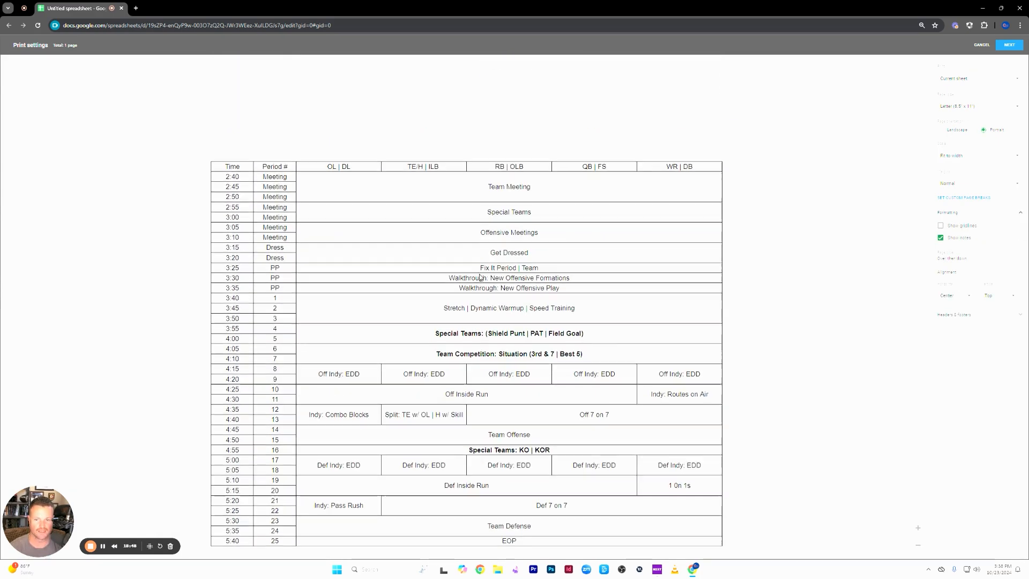
pyautogui.scroll(-4, 482, 210)
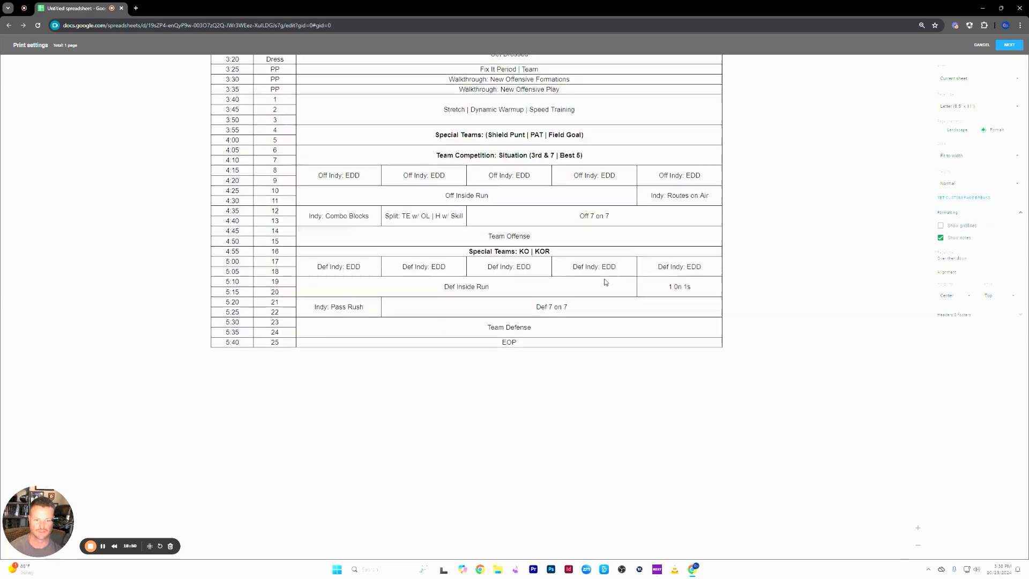
pyautogui.scroll(2, 270, 219)
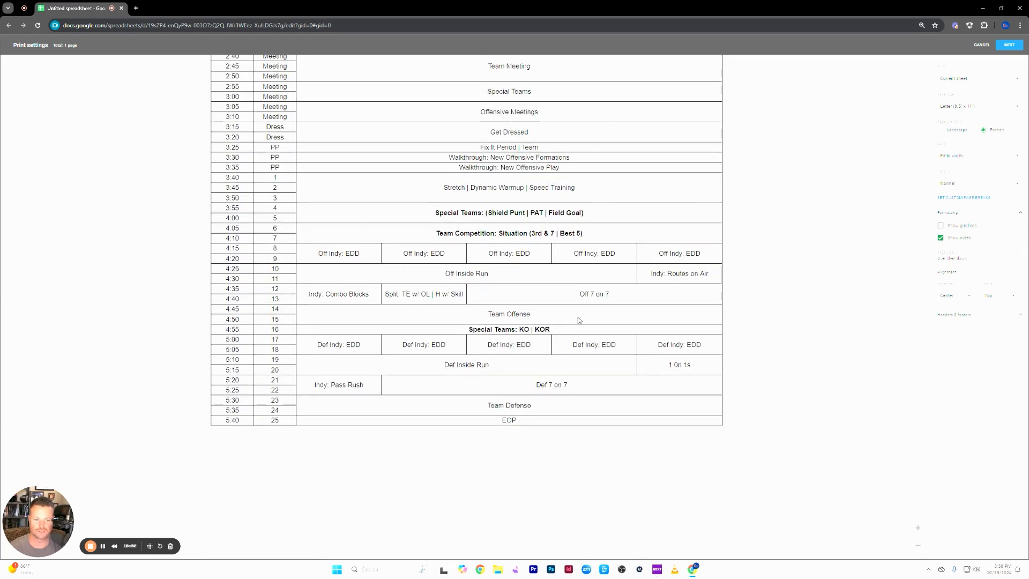
pyautogui.scroll(2, 579, 320)
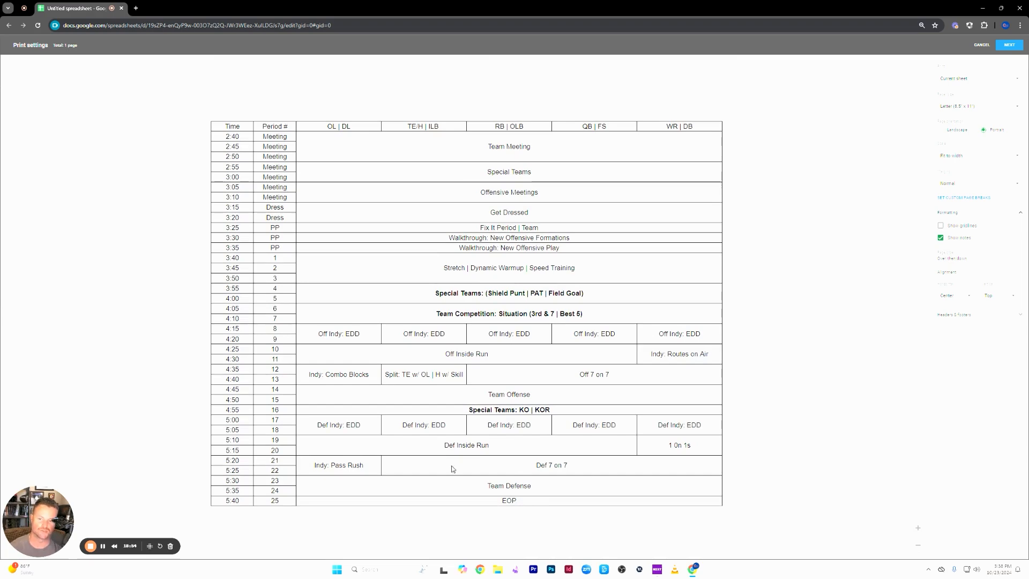
pyautogui.scroll(-1, 424, 467)
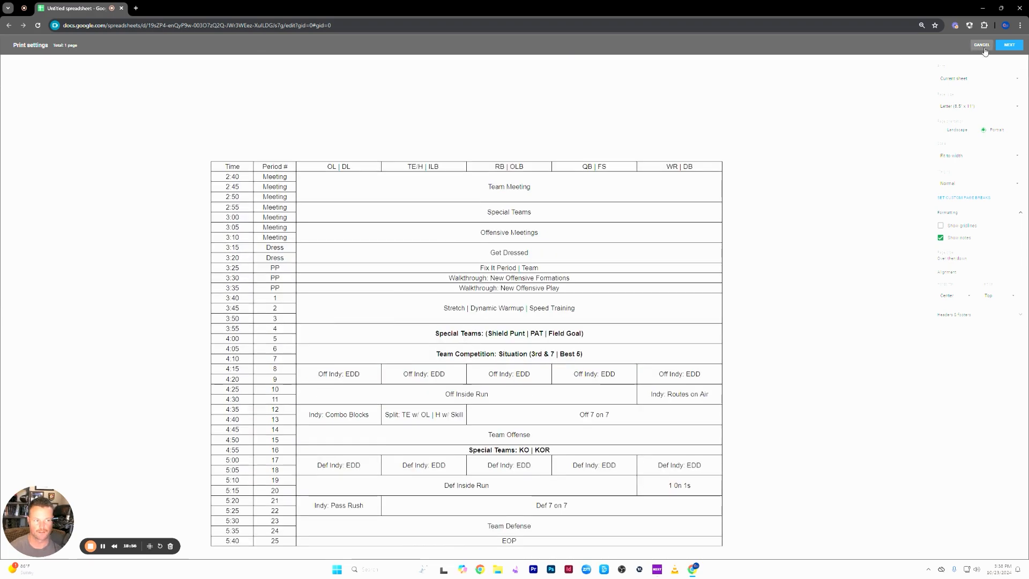
pyautogui.click(982, 44)
# - Merge row 1 across columns A to L and enter the title "Chamberlain Football Consulting"
pyautogui.click(137, 163)
pyautogui.click(26, 94)
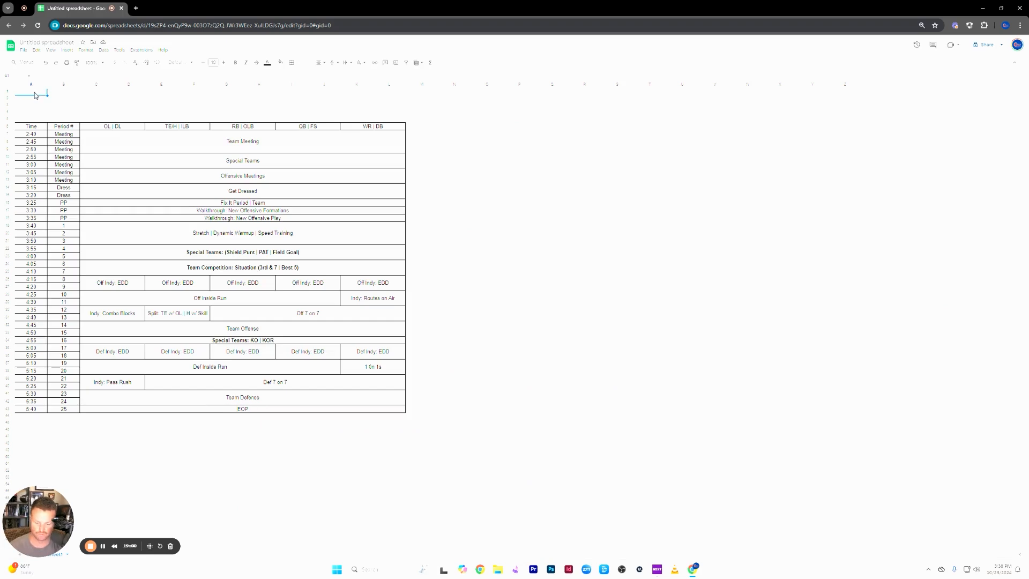
pyautogui.moveTo(33, 91); pyautogui.dragTo(369, 88)
pyautogui.click(308, 125)
pyautogui.click(226, 92)
pyautogui.write('Chamberlain Football COnd')
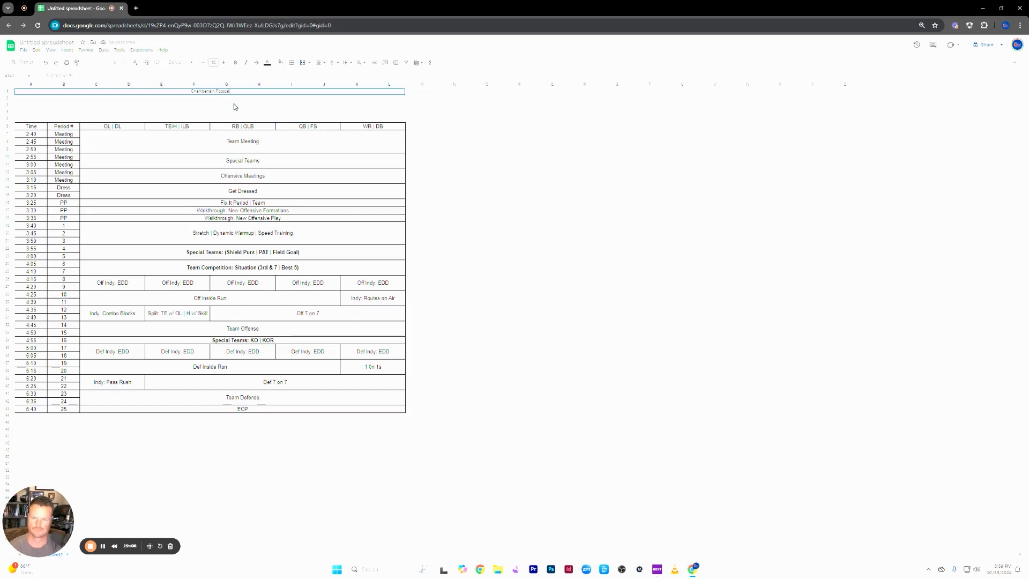
pyautogui.press('BackSpace')
pyautogui.press('BackSpace')
pyautogui.press('BackSpace')
pyautogui.write('onsulting')
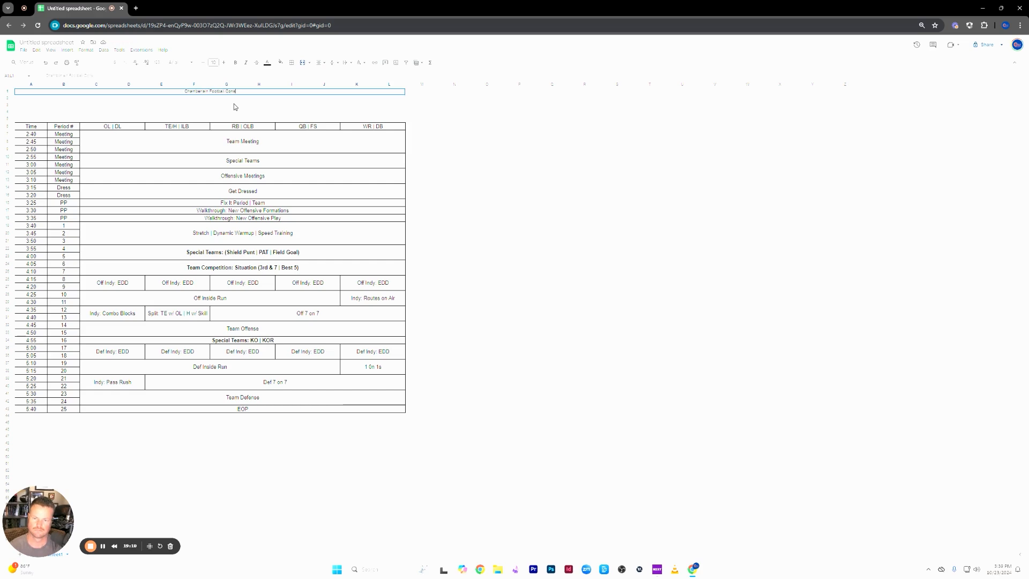
pyautogui.click(215, 127)
# - Enlarge the font of the "Chamberlain Football Consulting" title in row 1 to make it a large heading
pyautogui.click(191, 92)
pyautogui.click(223, 63)
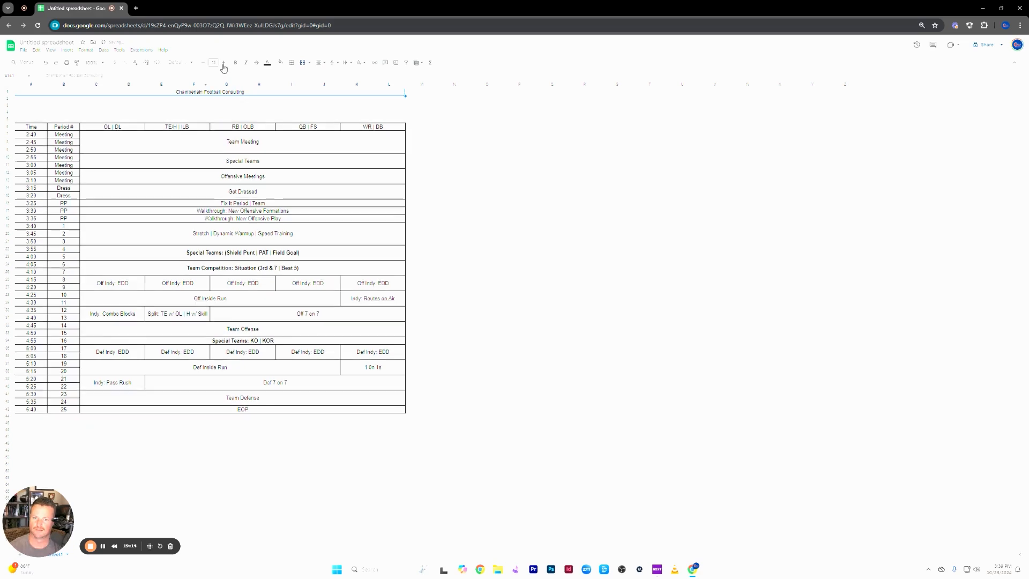
pyautogui.click(223, 63)
pyautogui.click(224, 62)
pyautogui.click(223, 63)
pyautogui.click(223, 63)
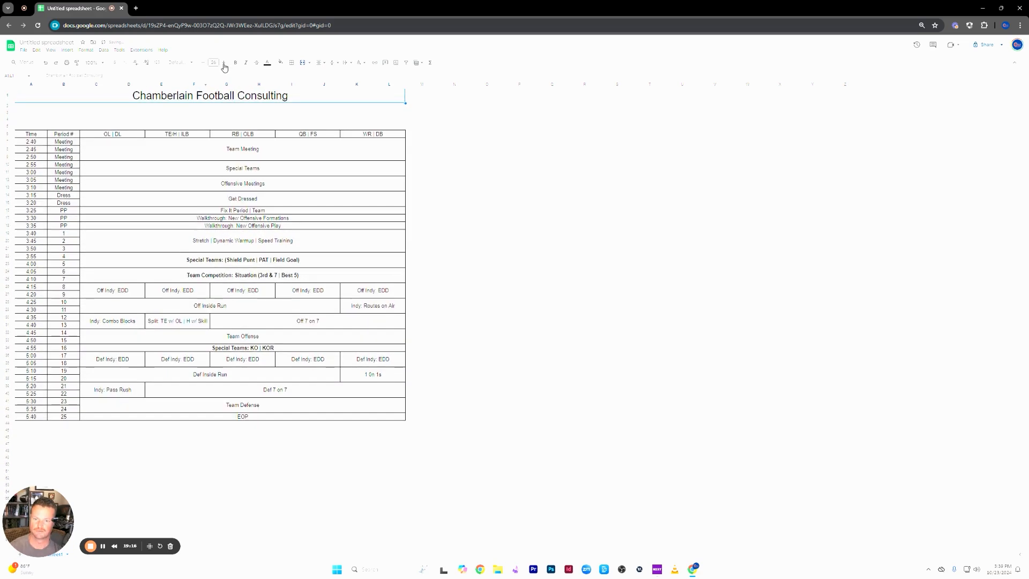
pyautogui.click(224, 62)
pyautogui.click(224, 62)
pyautogui.click(224, 63)
pyautogui.click(224, 62)
pyautogui.click(226, 131)
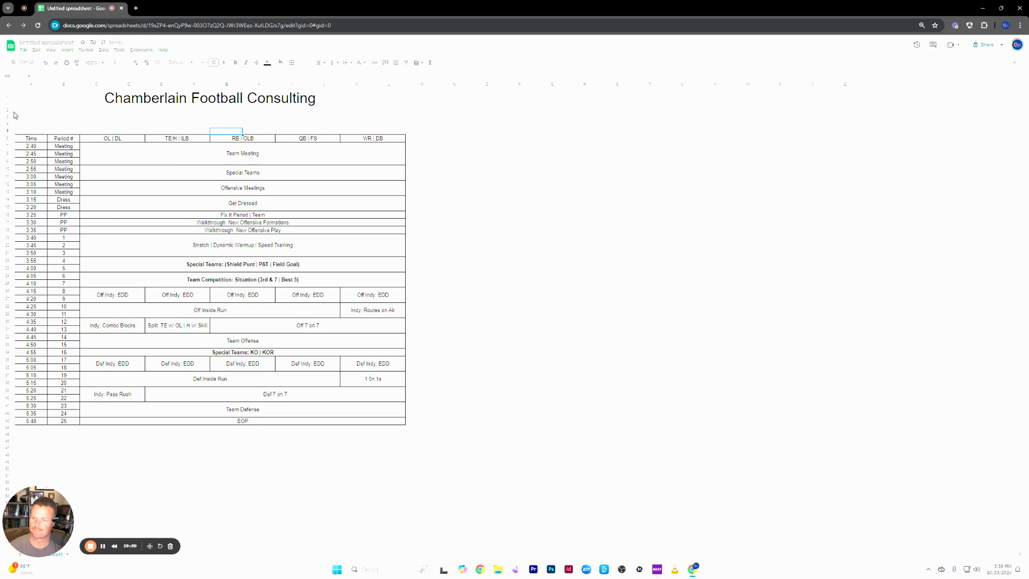
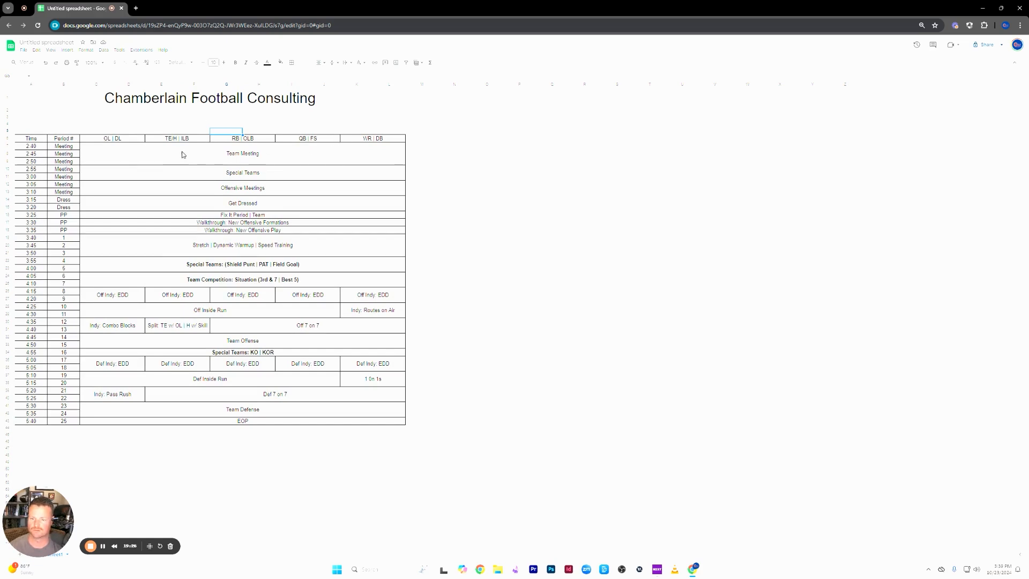
# - Merge cells D2 to I2 under the title and enter "Week 1 | Monday 19 AUG 2024"
pyautogui.click(160, 112)
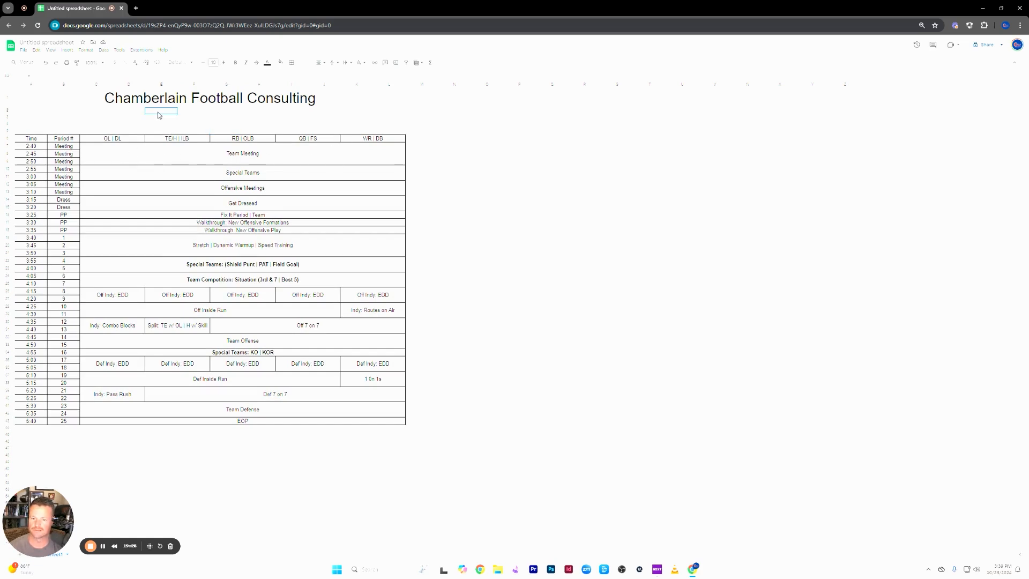
pyautogui.keyDown('shift'); pyautogui.click(263, 116); pyautogui.keyUp('shift')
pyautogui.click(124, 114)
pyautogui.keyDown('shift'); pyautogui.click(296, 116); pyautogui.keyUp('shift')
pyautogui.click(303, 62)
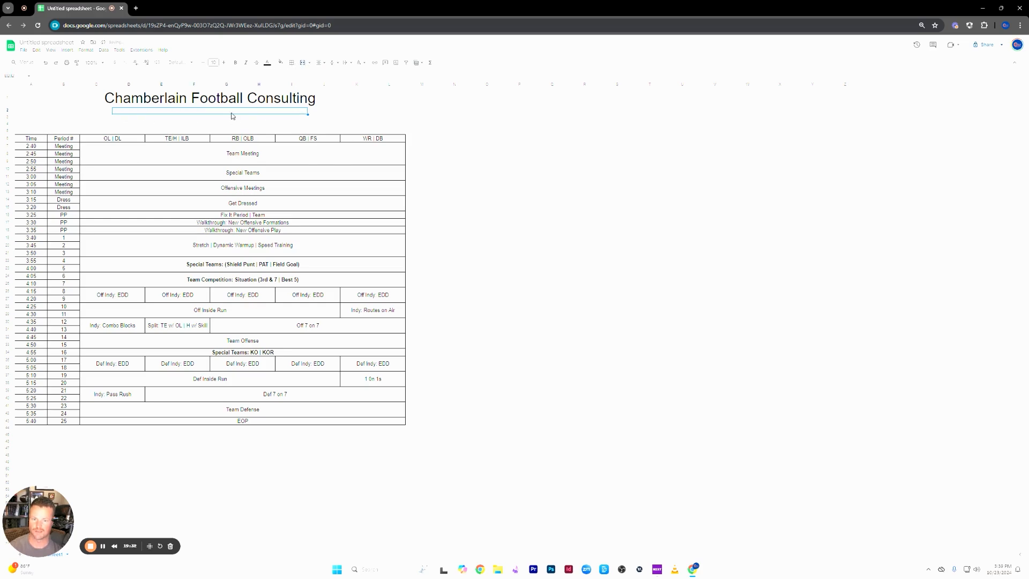
pyautogui.write('Week 1 |')
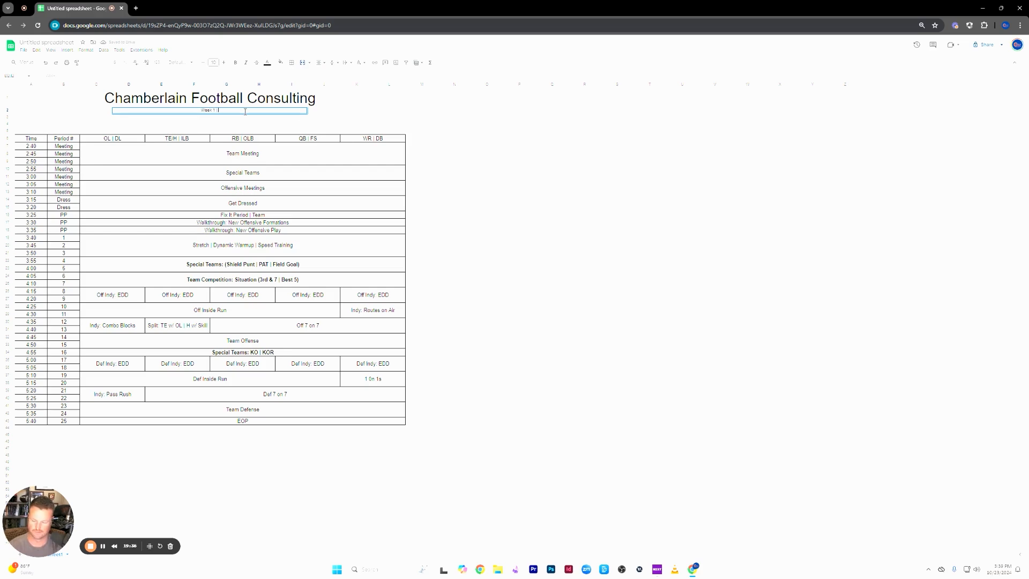
pyautogui.write(' Monday')
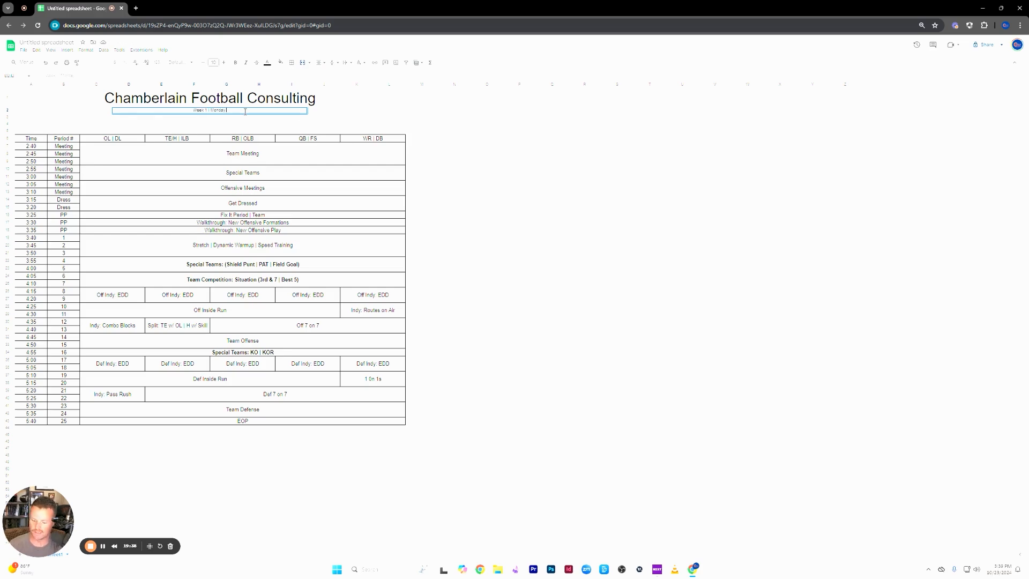
pyautogui.write(' 19 AUG')
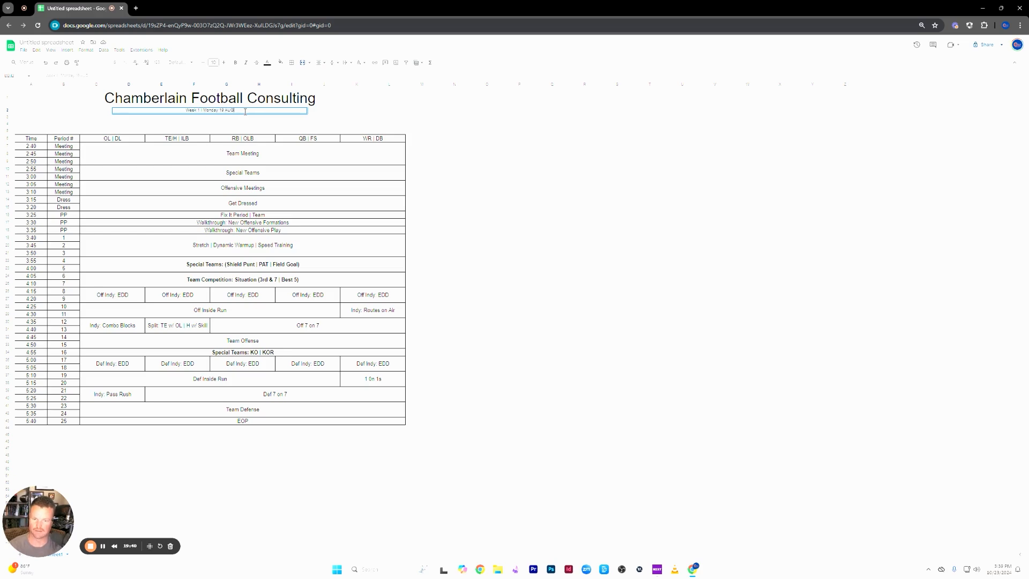
pyautogui.write(' 2024')
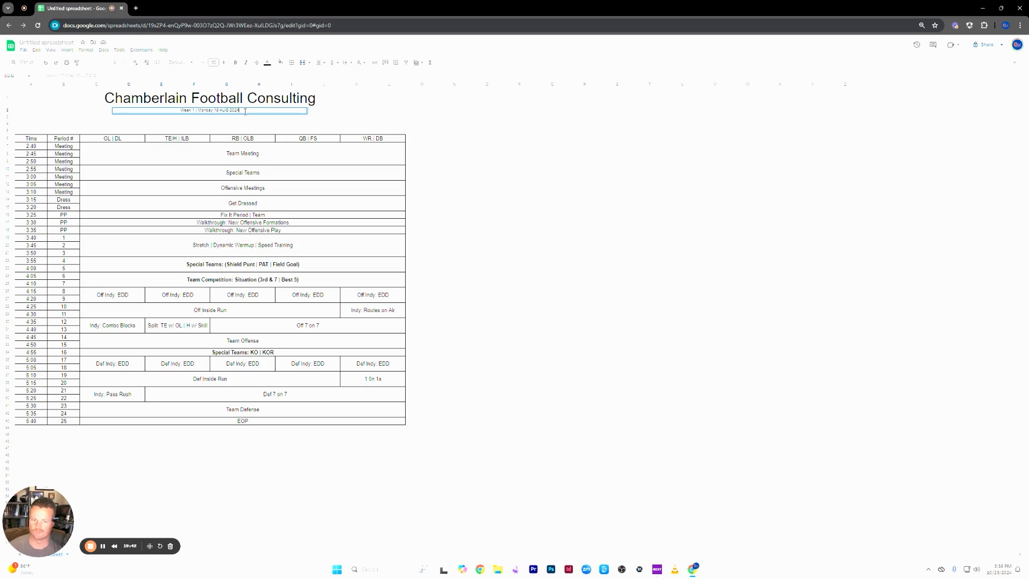
pyautogui.press('Return')
pyautogui.click(198, 112)
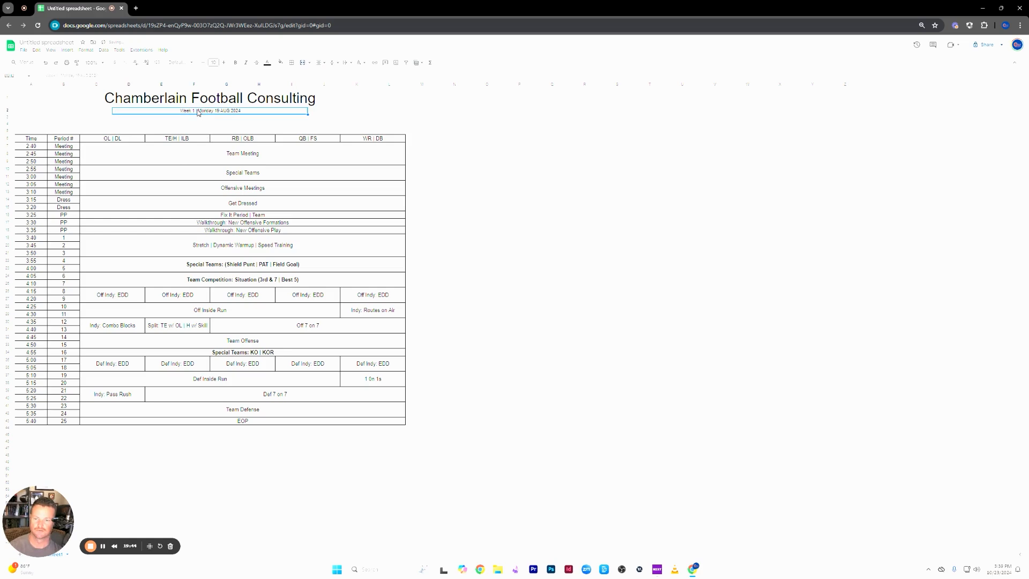
# - Make the "Week 1 | Monday 19 AUG 2024" line under the title bold and slightly larger
pyautogui.hotkey('ctrl', 'b')
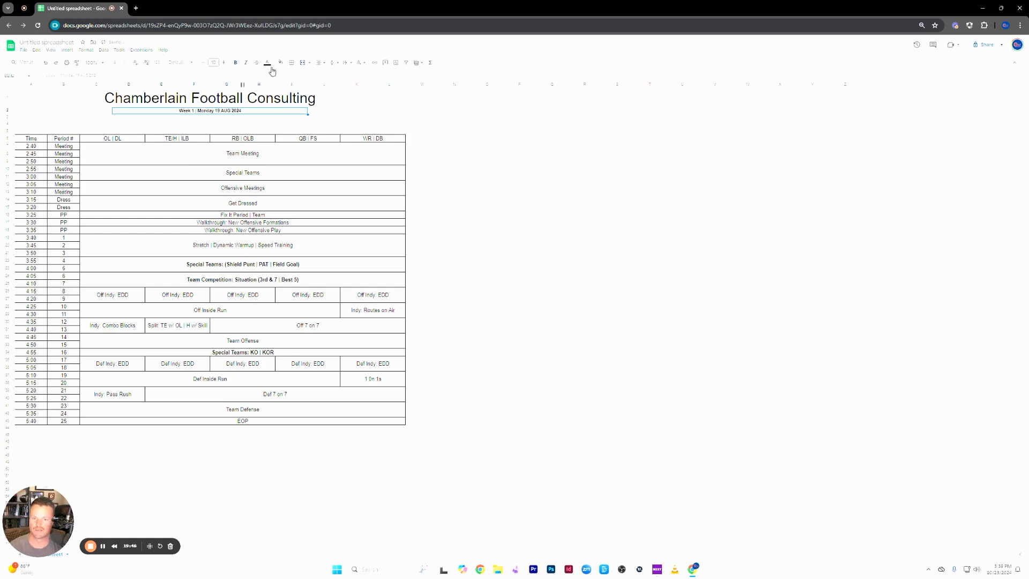
pyautogui.click(224, 62)
pyautogui.click(224, 62)
pyautogui.click(307, 138)
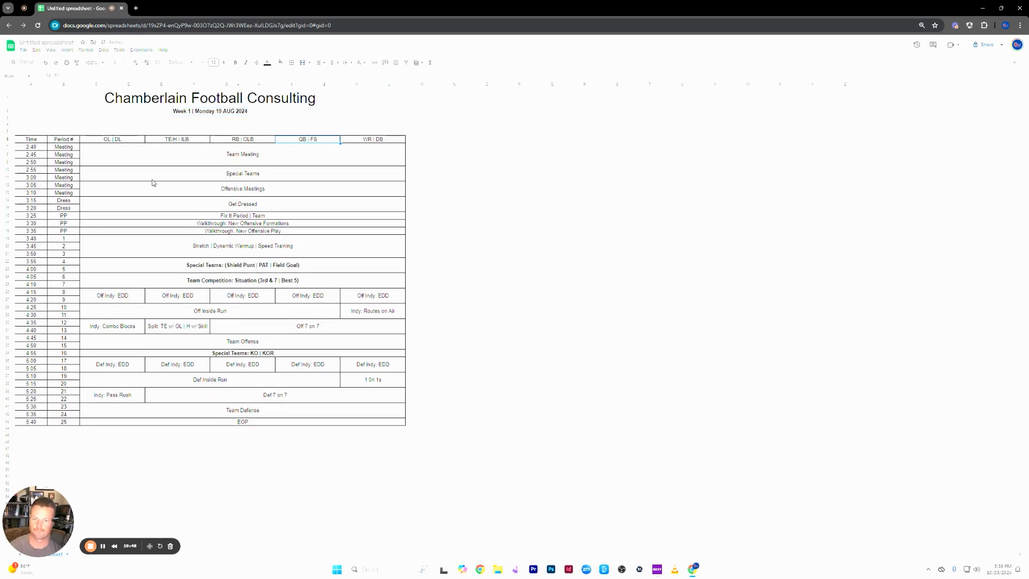
# - Merge cells E3 to H5 below the date line and enter "vs. Opponent 1"
pyautogui.click(165, 121)
pyautogui.keyDown('shift'); pyautogui.click(259, 133); pyautogui.keyUp('shift')
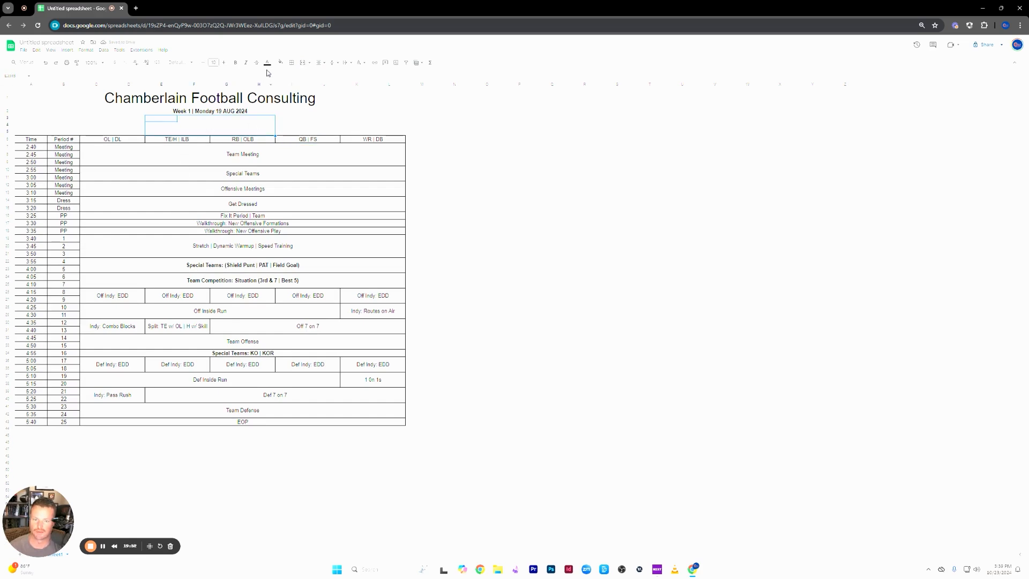
pyautogui.click(302, 63)
pyautogui.write('vs')
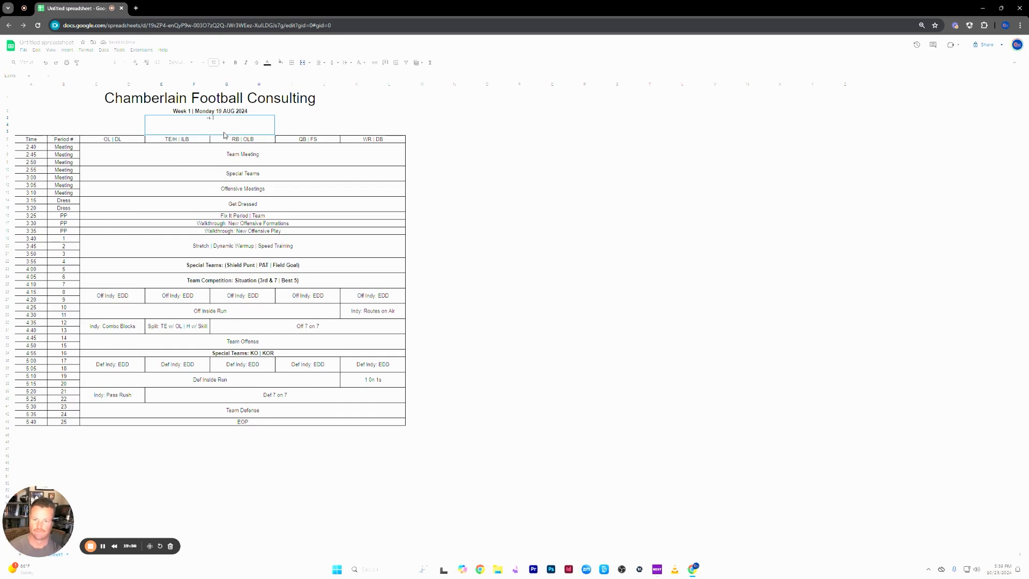
pyautogui.write('. Opponent 1')
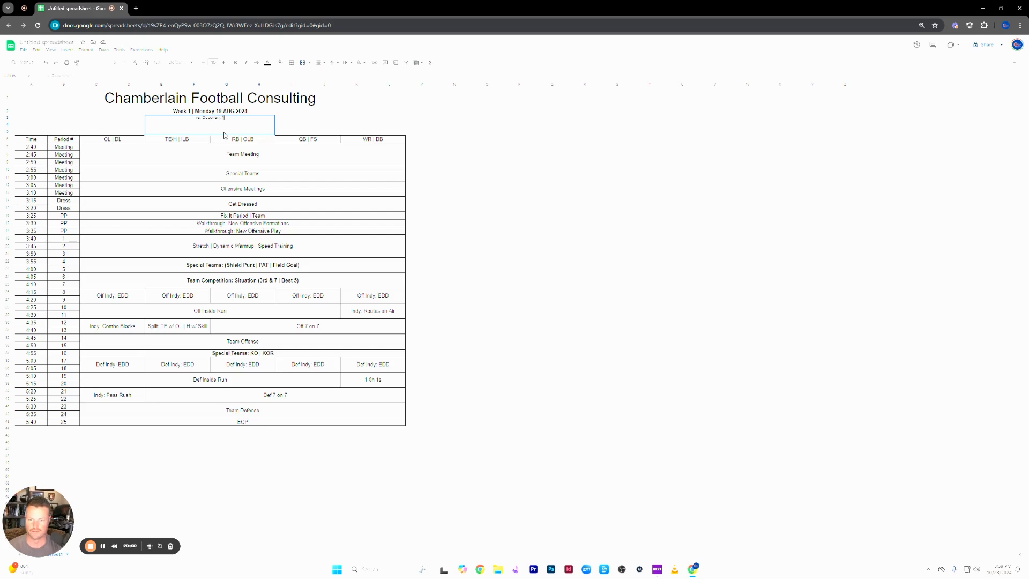
pyautogui.click(355, 84)
# - Make the "vs. Opponent 1" text bold and enlarge its font
pyautogui.click(246, 127)
pyautogui.hotkey('ctrl', 'b')
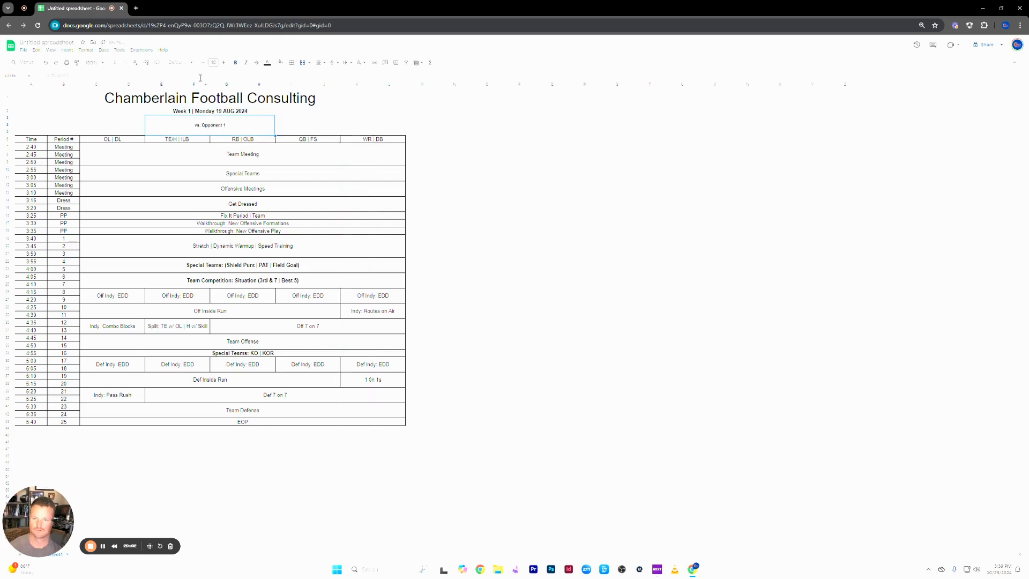
pyautogui.click(224, 63)
pyautogui.click(225, 62)
pyautogui.click(224, 63)
pyautogui.click(224, 62)
pyautogui.click(342, 122)
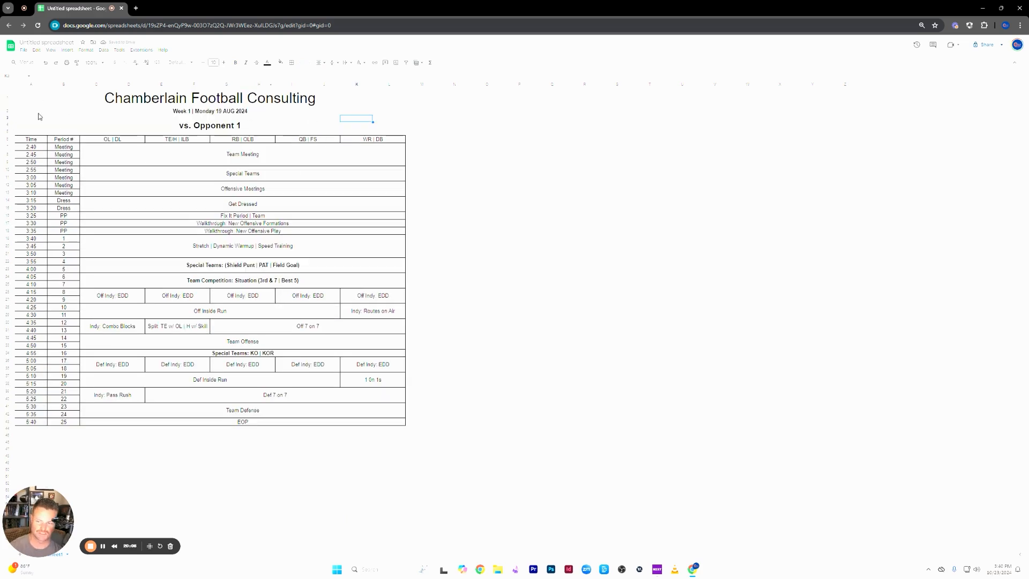
# - Below the EOP row, merge cells A44 to F45 and G44 to L45 into two heading blocks
pyautogui.click(497, 127)
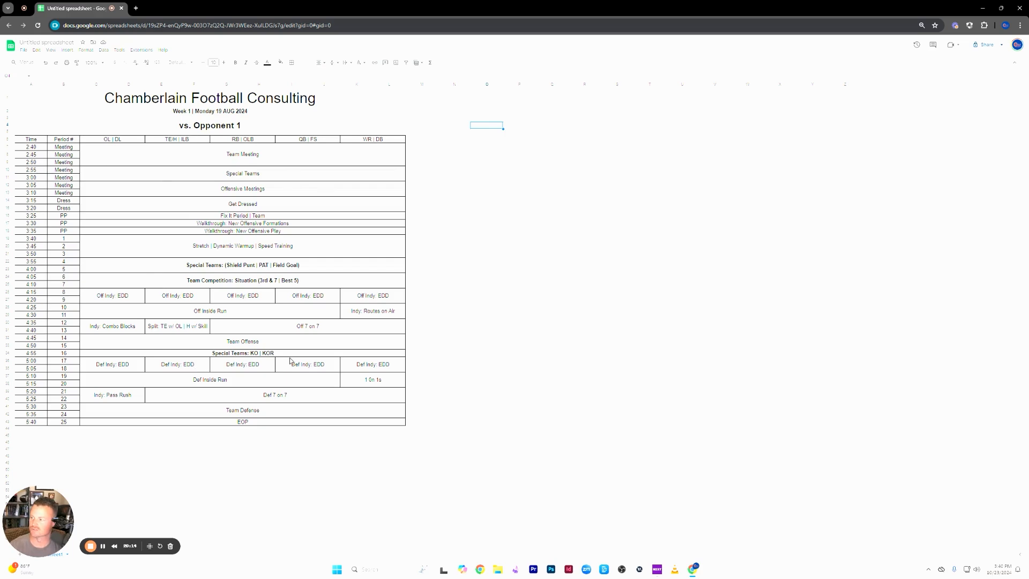
pyautogui.scroll(-5, 289, 388)
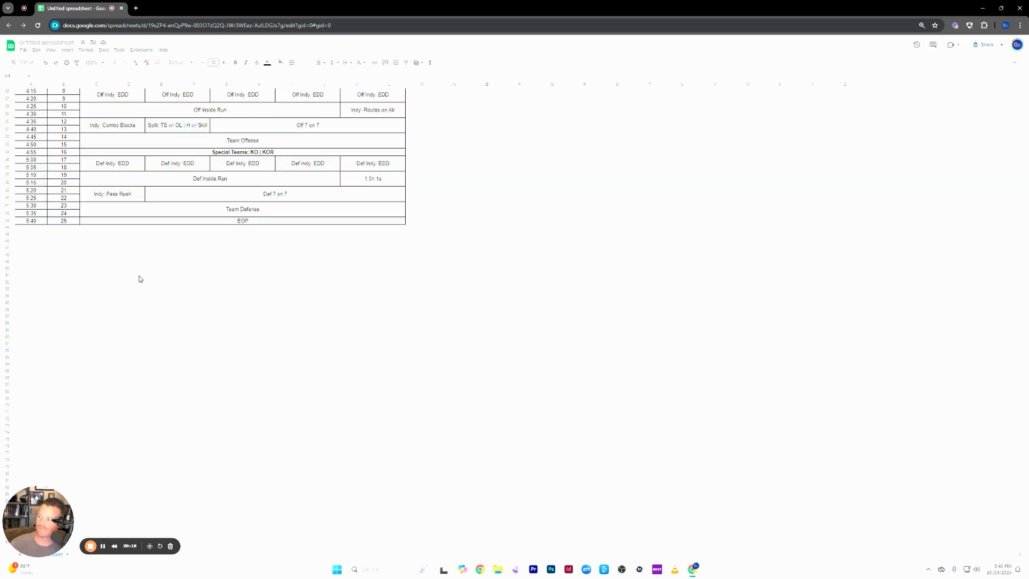
pyautogui.click(29, 230)
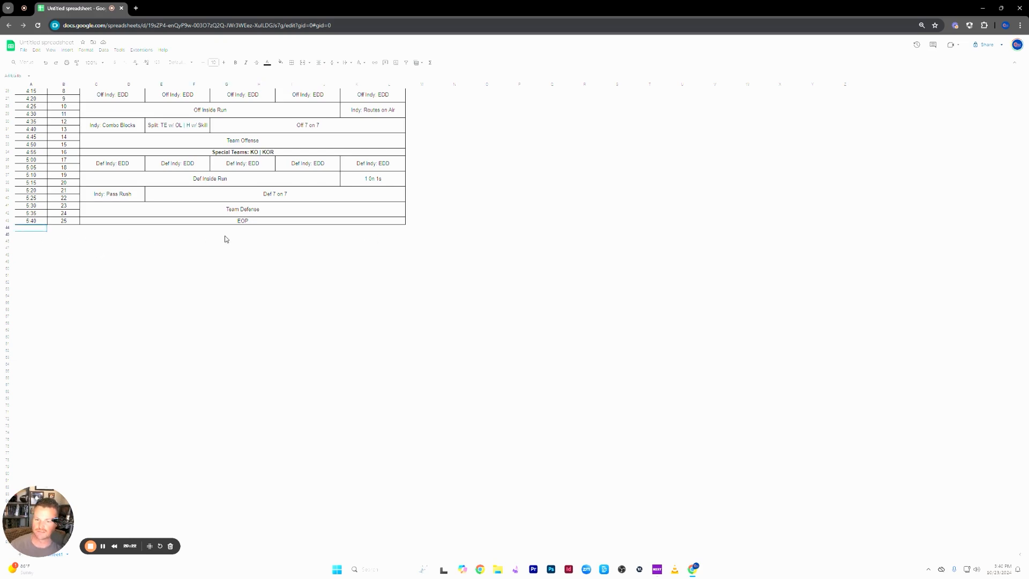
pyautogui.click(205, 302)
pyautogui.moveTo(34, 229); pyautogui.dragTo(73, 231)
pyautogui.click(304, 63)
pyautogui.moveTo(236, 231); pyautogui.dragTo(370, 235)
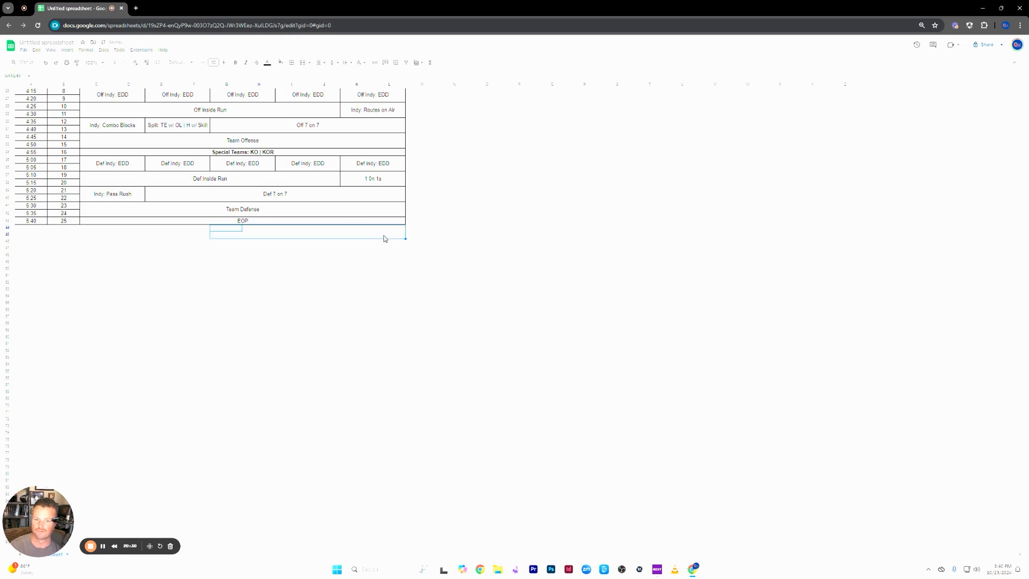
pyautogui.click(302, 62)
pyautogui.click(250, 320)
# - Enter "Offensive Focus" and "Defensive Focus" in the two merged blocks below the schedule
pyautogui.click(152, 227)
pyautogui.write('Off')
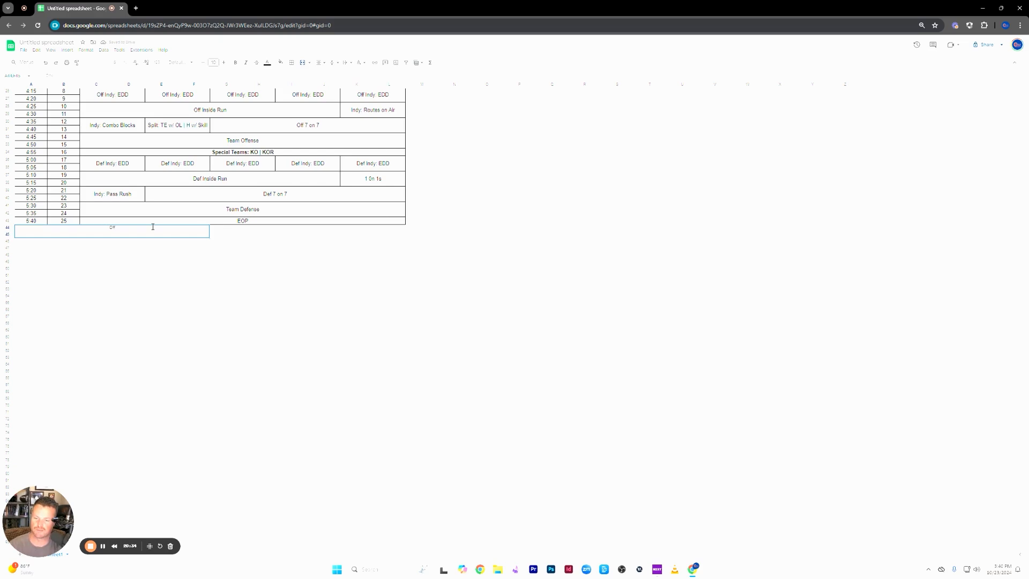
pyautogui.write('ensive Focus')
pyautogui.press('Tab')
pyautogui.write('D')
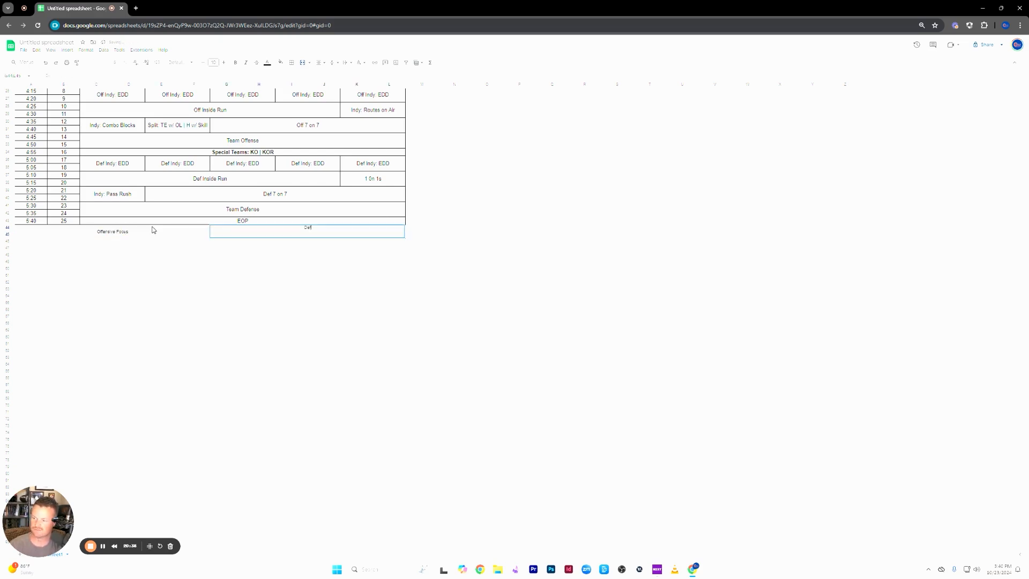
pyautogui.write('efensive Focus')
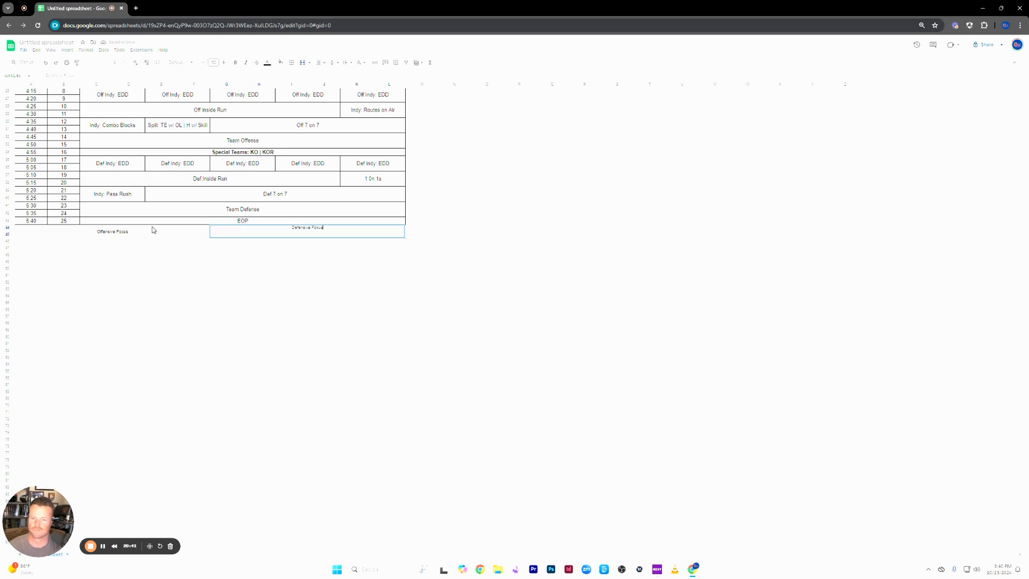
pyautogui.click(314, 301)
# - Make the "Offensive Focus" and "Defensive Focus" headings bold and enlarge their font
pyautogui.scroll(3, 306, 277)
pyautogui.scroll(3, 307, 278)
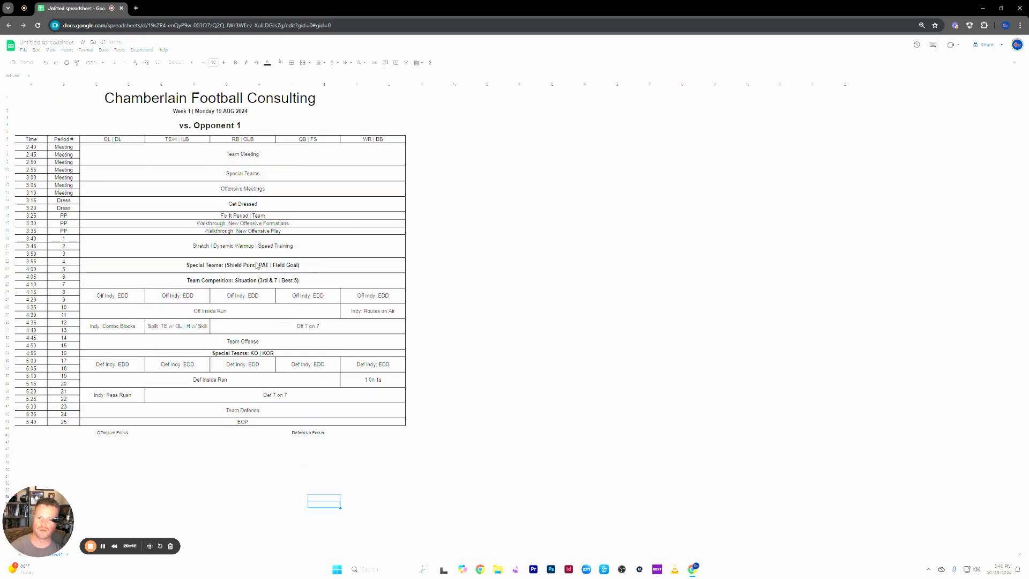
pyautogui.scroll(-2, 242, 451)
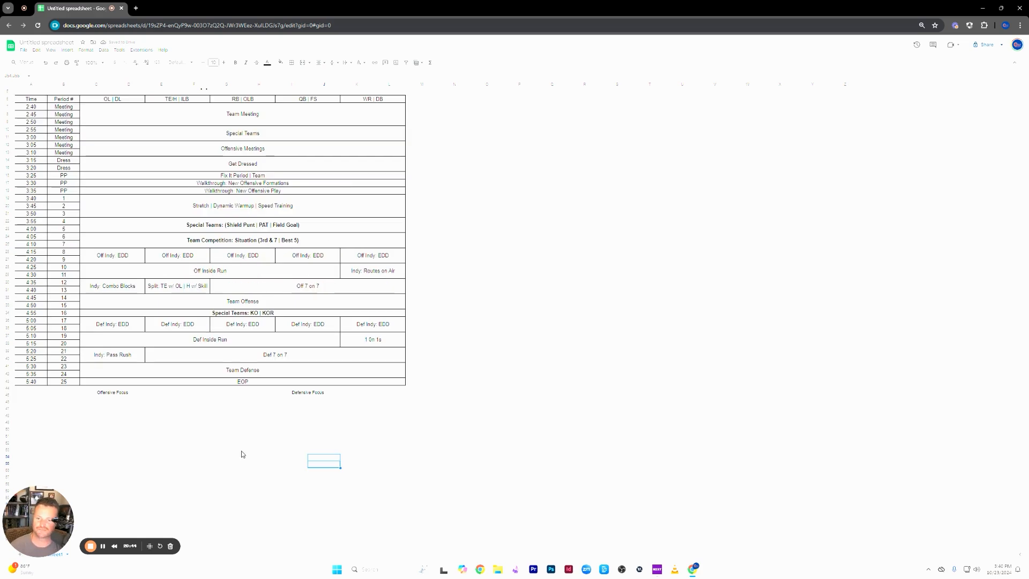
pyautogui.scroll(-3, 216, 452)
pyautogui.click(131, 308)
pyautogui.keyDown('shift'); pyautogui.click(305, 315); pyautogui.keyUp('shift')
pyautogui.hotkey('ctrl', 'b')
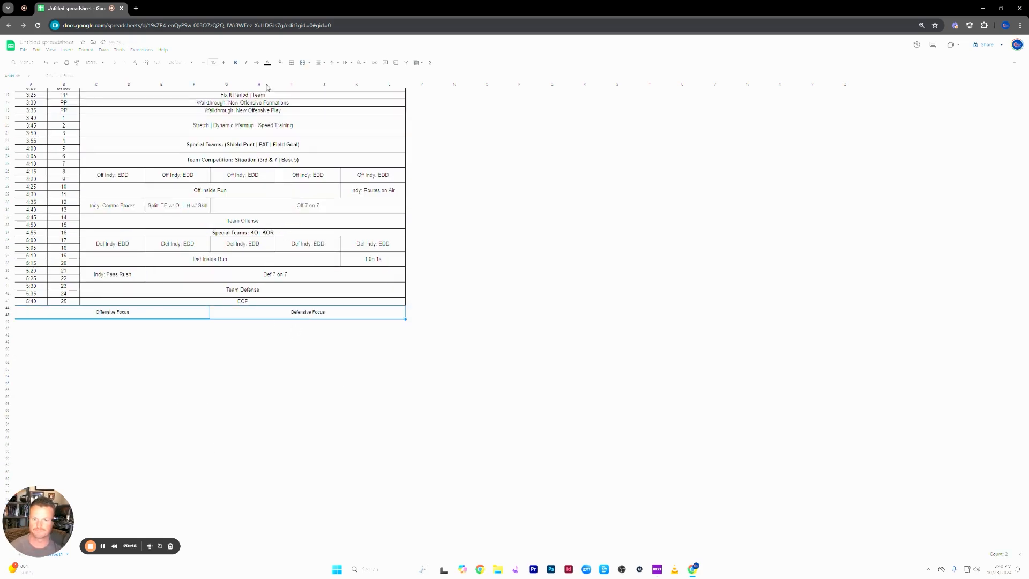
pyautogui.click(223, 65)
pyautogui.click(222, 65)
pyautogui.click(222, 65)
pyautogui.click(223, 65)
pyautogui.click(222, 64)
pyautogui.click(223, 65)
pyautogui.click(223, 65)
pyautogui.click(222, 65)
pyautogui.click(226, 472)
# - Merge A46 to B47 under Offensive Focus and copy the merged cell to the two blocks below it, down to row 51
pyautogui.click(29, 323)
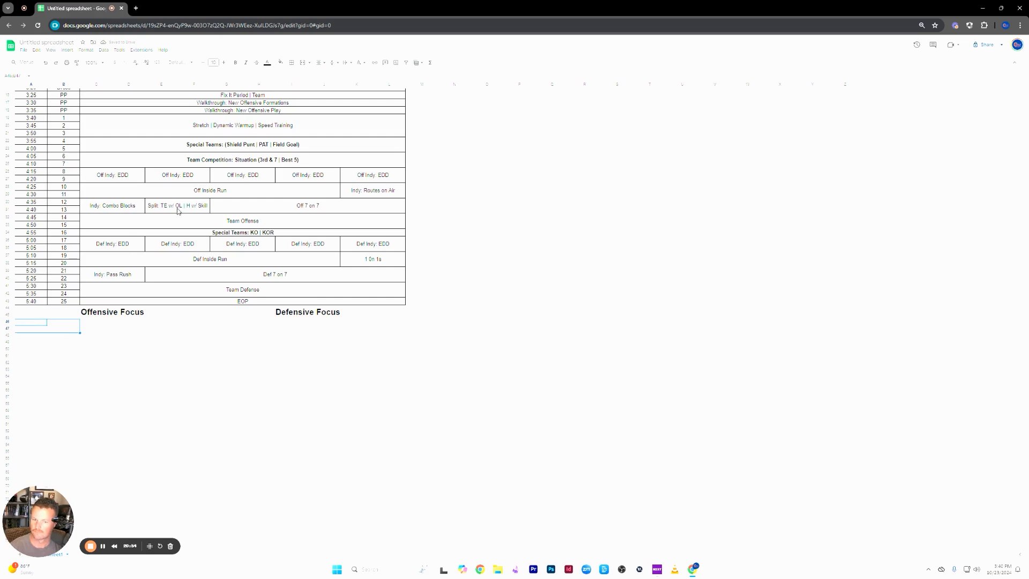
pyautogui.click(301, 64)
pyautogui.click(143, 406)
pyautogui.click(78, 331)
pyautogui.hotkey('ctrl', 'c')
pyautogui.press('Down')
pyautogui.hotkey('ctrl', 'v')
pyautogui.press('Down')
pyautogui.hotkey('ctrl', 'v')
# - Paste the same merged label cells under Defensive Focus in columns G to H, rows 46 to 51
pyautogui.moveTo(164, 405); pyautogui.dragTo(159, 399)
pyautogui.click(235, 326)
pyautogui.hotkey('ctrl', 'v')
pyautogui.press('Down')
pyautogui.hotkey('ctrl', 'v')
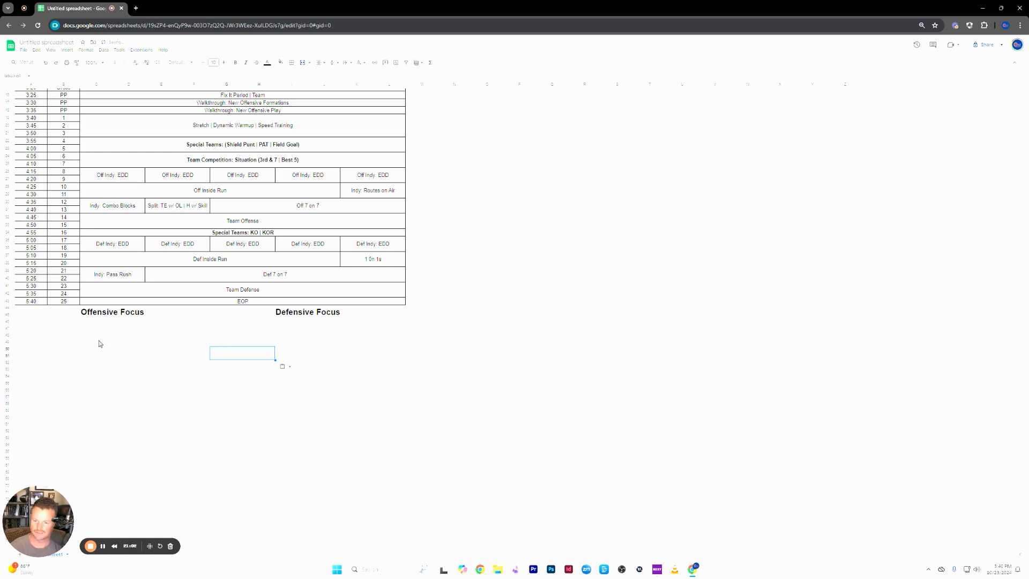
# - Enter the labels "Fix It", "New Formations" and "New Plays" in the merged cells under Offensive Focus
pyautogui.click(76, 329)
pyautogui.write('=ix It')
pyautogui.press('Return')
pyautogui.press('Return')
pyautogui.write('New Forma')
pyautogui.press('BackSpace')
pyautogui.press('BackSpace')
pyautogui.press('BackSpace')
pyautogui.press('BackSpace')
pyautogui.write('ormations')
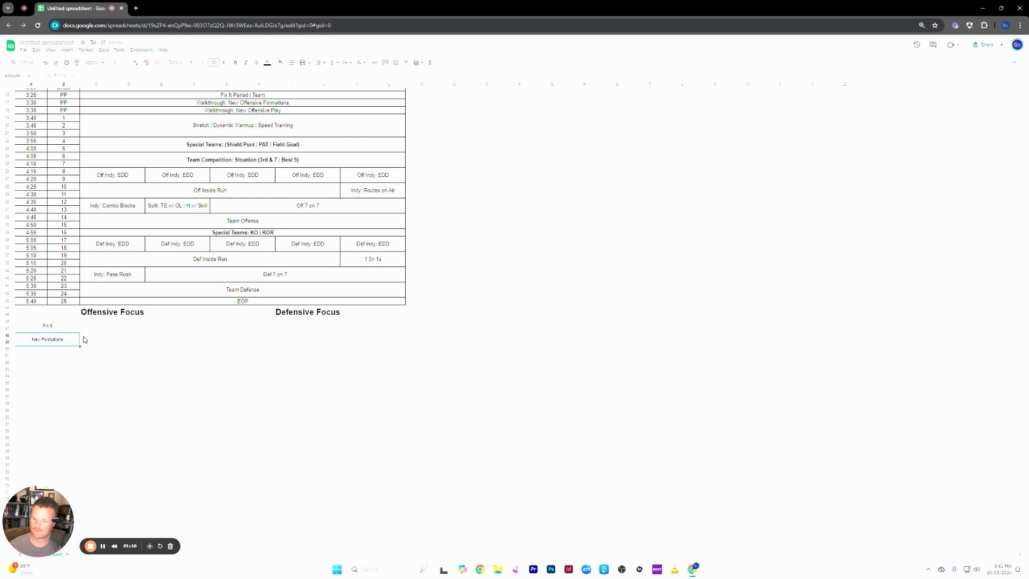
pyautogui.press('Return')
pyautogui.write('New Plays')
pyautogui.press('Return')
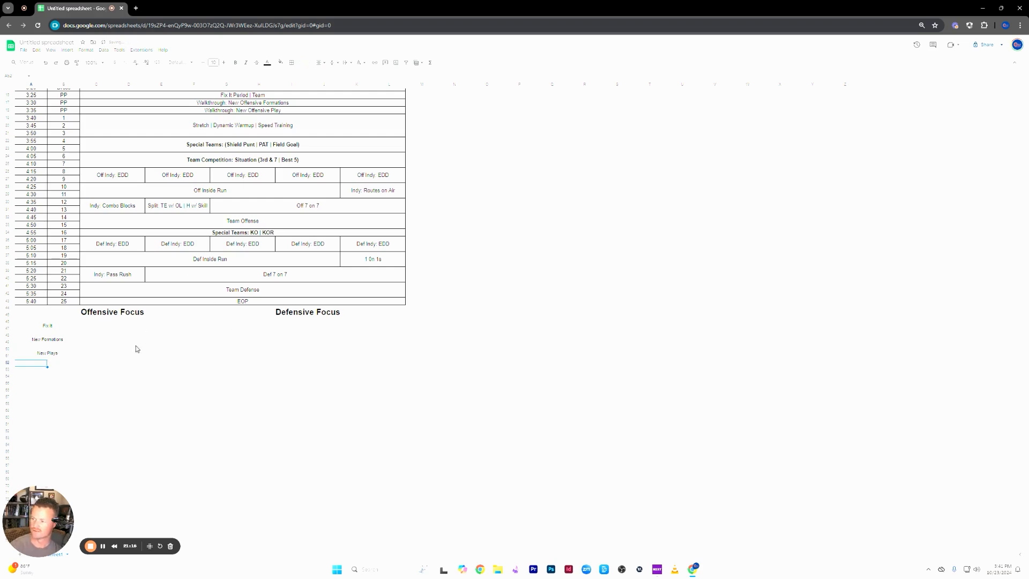
# - Merge C46 with C47 and paste the merged cell across the area beside the offensive labels
pyautogui.click(98, 324)
pyautogui.keyDown('shift'); pyautogui.click(98, 333); pyautogui.keyUp('shift')
pyautogui.click(303, 62)
pyautogui.hotkey('ctrl', 'c')
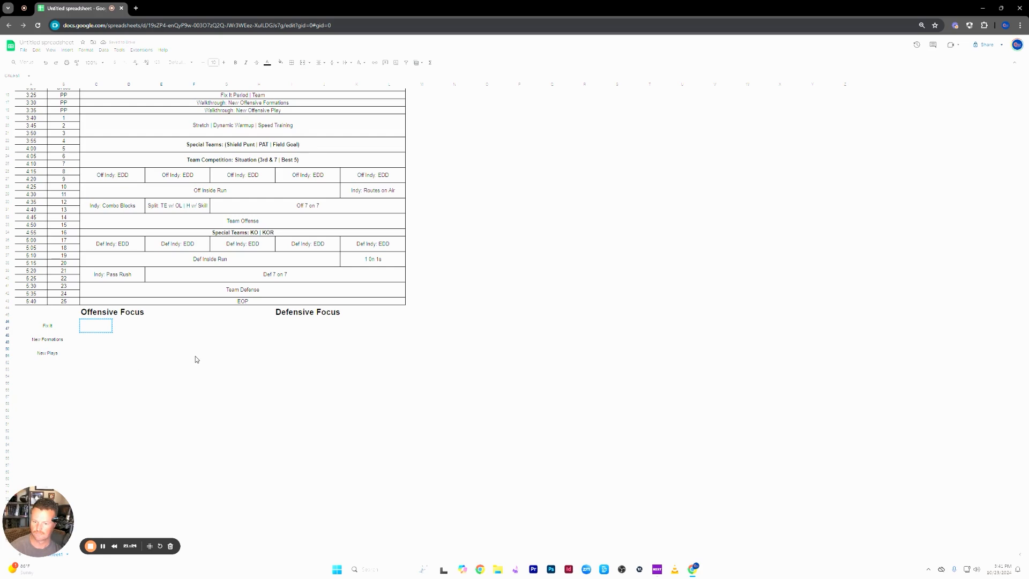
pyautogui.hotkey('ctrl', 'v')
pyautogui.click(266, 398)
# - Paste the two-row merged cell at I46 and across the area beside the defensive label cells
pyautogui.click(286, 326)
pyautogui.hotkey('ctrl', 'v')
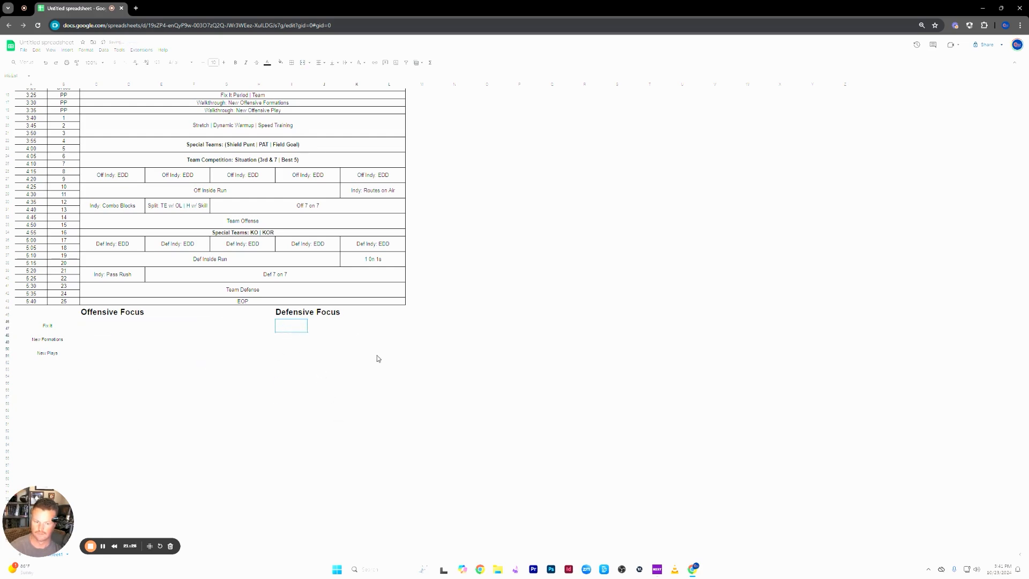
pyautogui.click(384, 407)
pyautogui.click(293, 331)
pyautogui.hotkey('ctrl', 'c')
pyautogui.hotkey('ctrl', 'v')
pyautogui.click(385, 418)
# - Enter the labels "Fix It", "Blitz Install" and "Stunt Install" in the merged cells under Defensive Focus
pyautogui.click(255, 330)
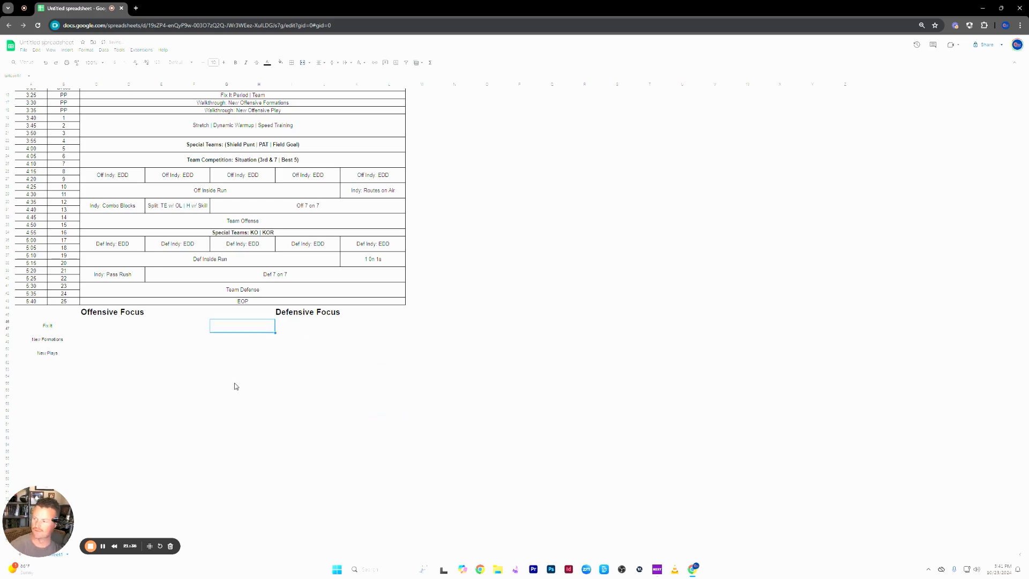
pyautogui.write('Fix It')
pyautogui.press('Return')
pyautogui.write('N')
pyautogui.write('litz Install')
pyautogui.press('Return')
pyautogui.write('Stunt')
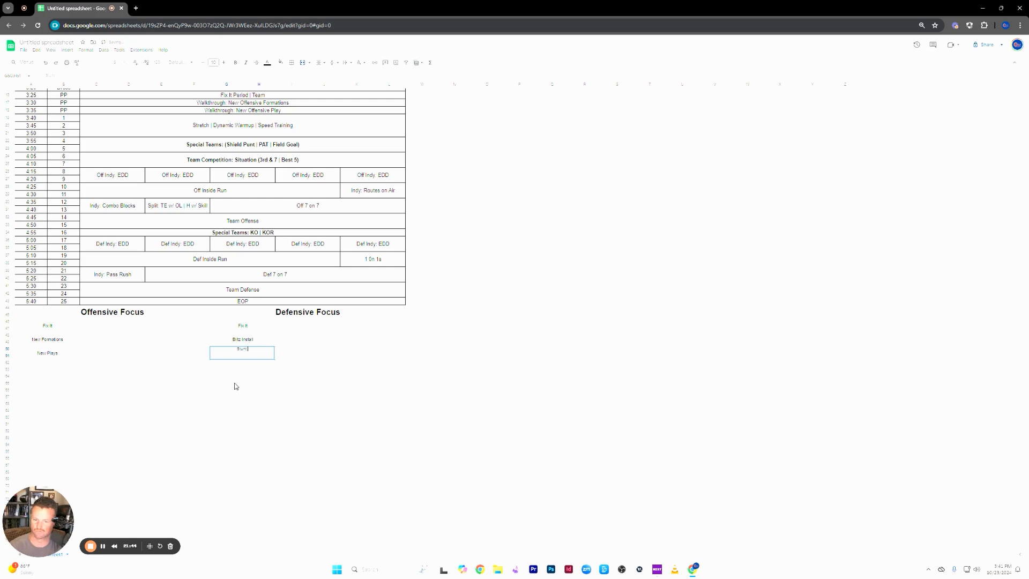
pyautogui.write(' Install')
pyautogui.click(269, 398)
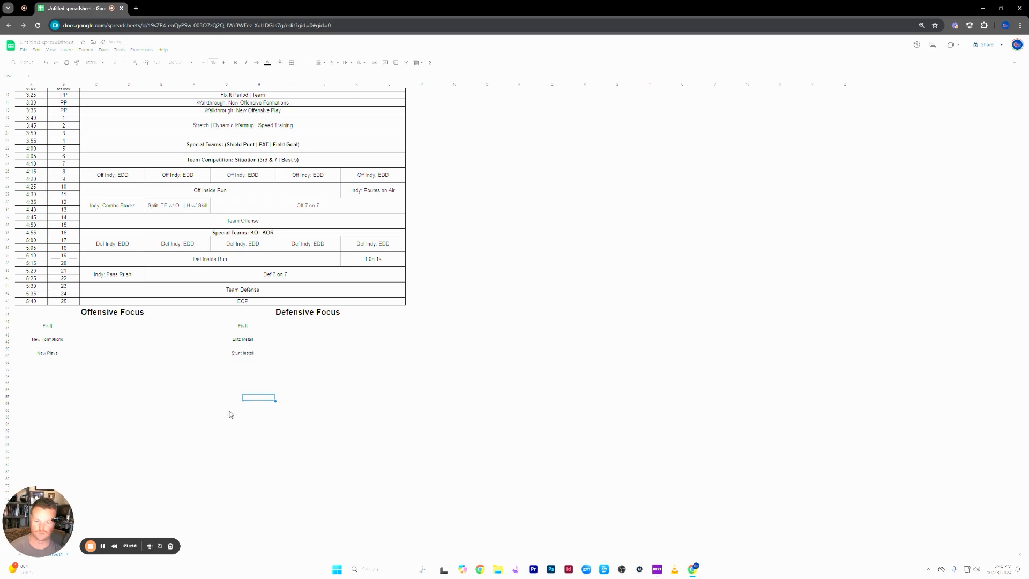
# - Make the three offensive and three defensive focus labels bold and enlarge their font
pyautogui.moveTo(56, 332); pyautogui.dragTo(57, 357)
pyautogui.moveTo(252, 328); pyautogui.dragTo(257, 357)
pyautogui.hotkey('ctrl', 'b')
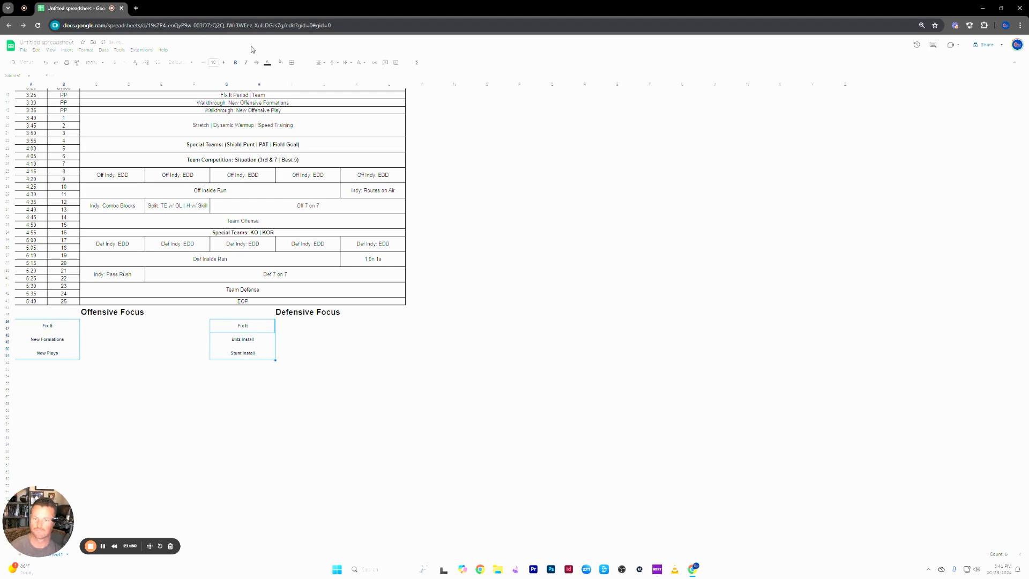
pyautogui.click(224, 63)
pyautogui.click(224, 63)
pyautogui.click(224, 63)
pyautogui.click(224, 63)
pyautogui.click(224, 63)
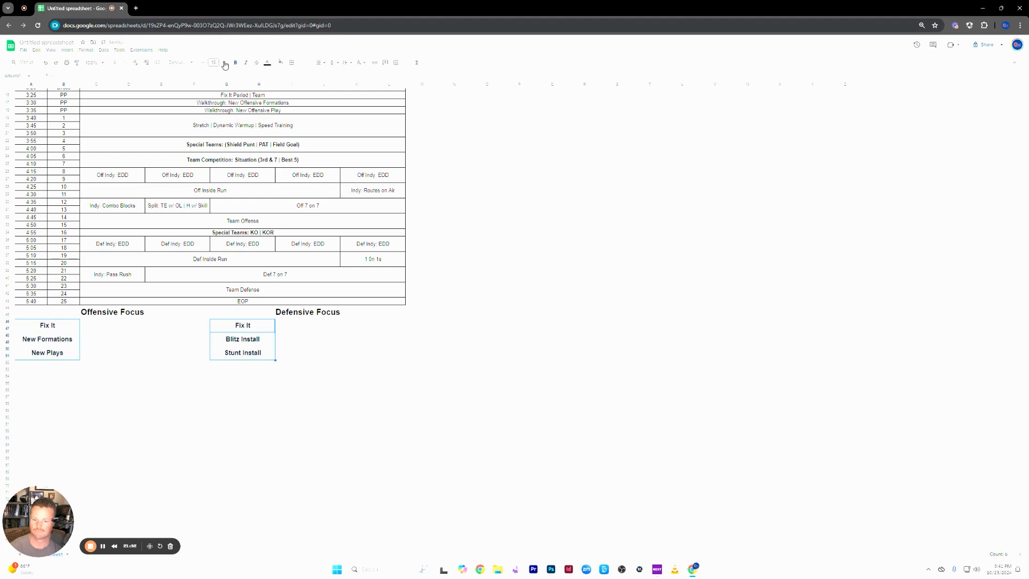
pyautogui.click(242, 385)
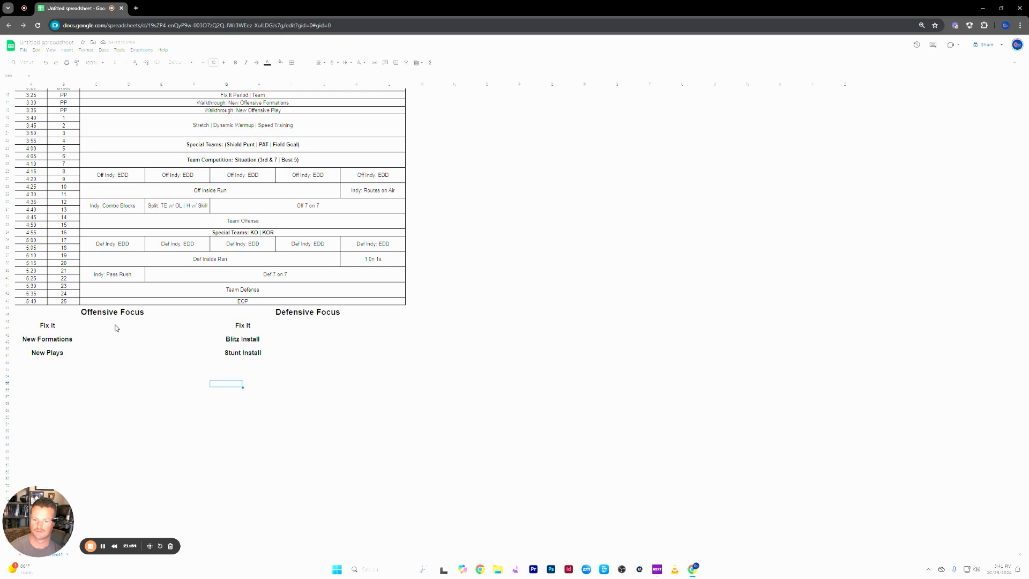
# - Apply a light grey fill to the three offensive labels and the three defensive labels
pyautogui.click(54, 315)
pyautogui.click(88, 340)
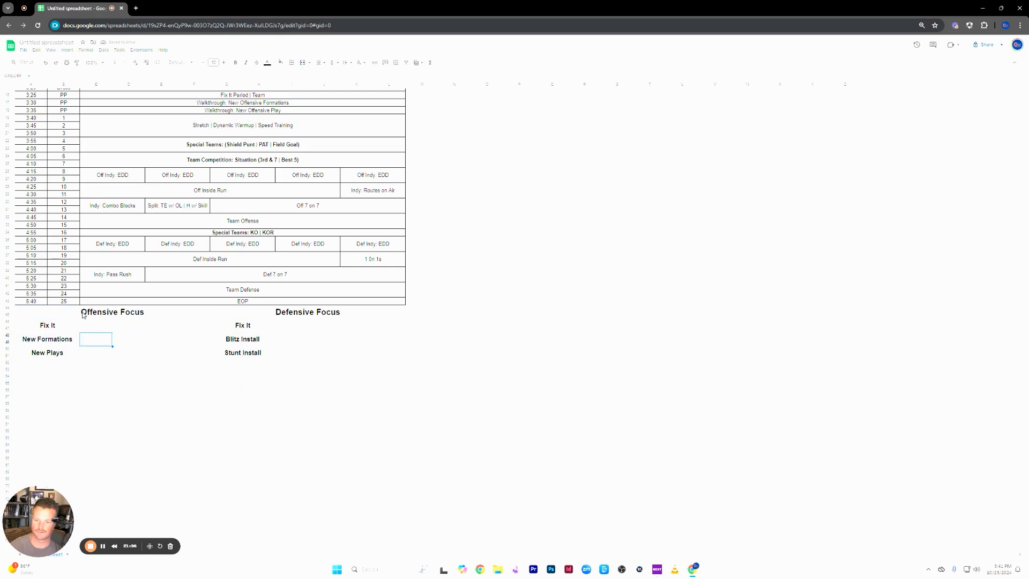
pyautogui.moveTo(56, 348); pyautogui.dragTo(60, 328)
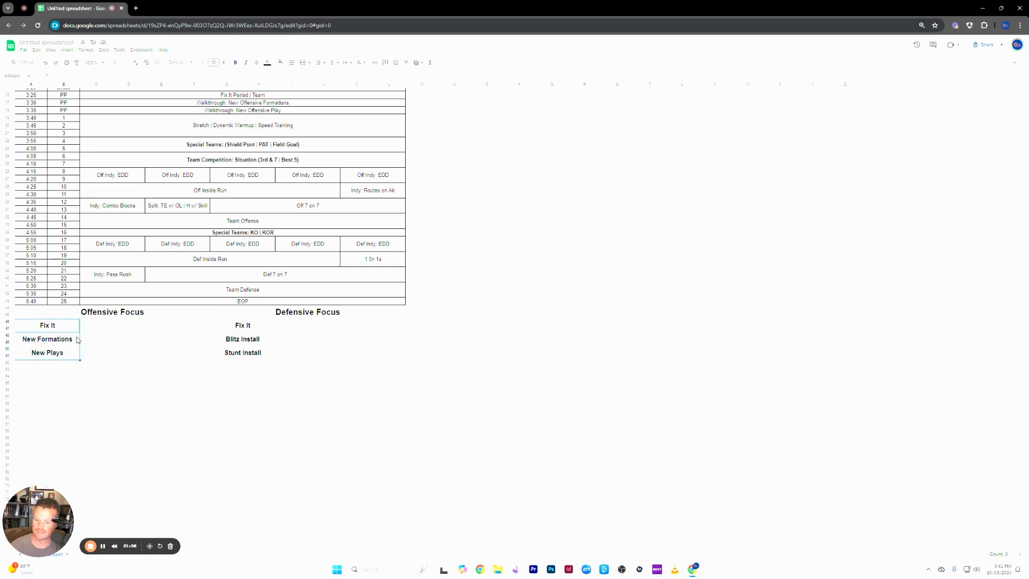
pyautogui.click(280, 62)
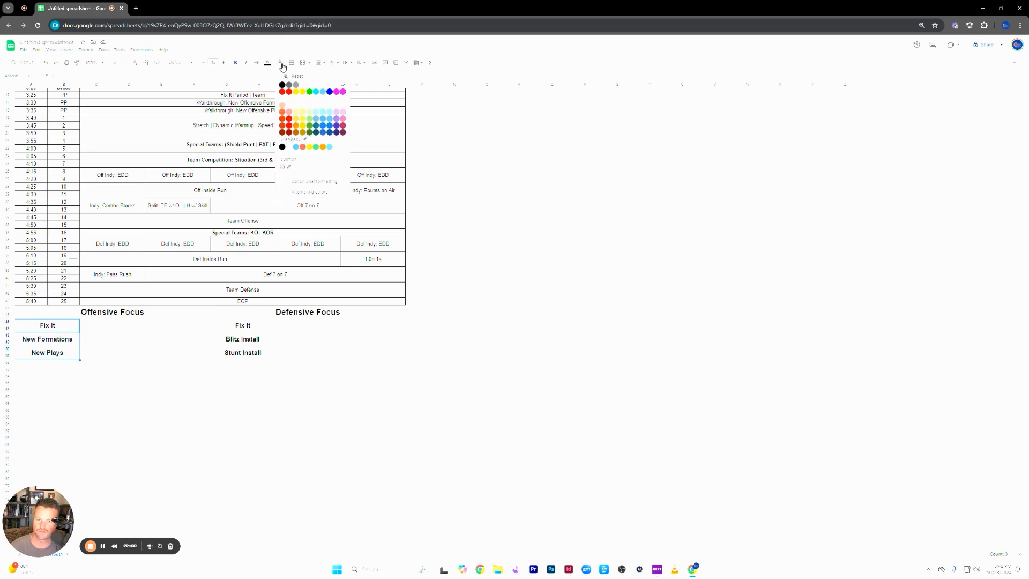
pyautogui.click(324, 86)
pyautogui.click(257, 341)
pyautogui.moveTo(248, 326); pyautogui.dragTo(249, 352)
pyautogui.click(281, 63)
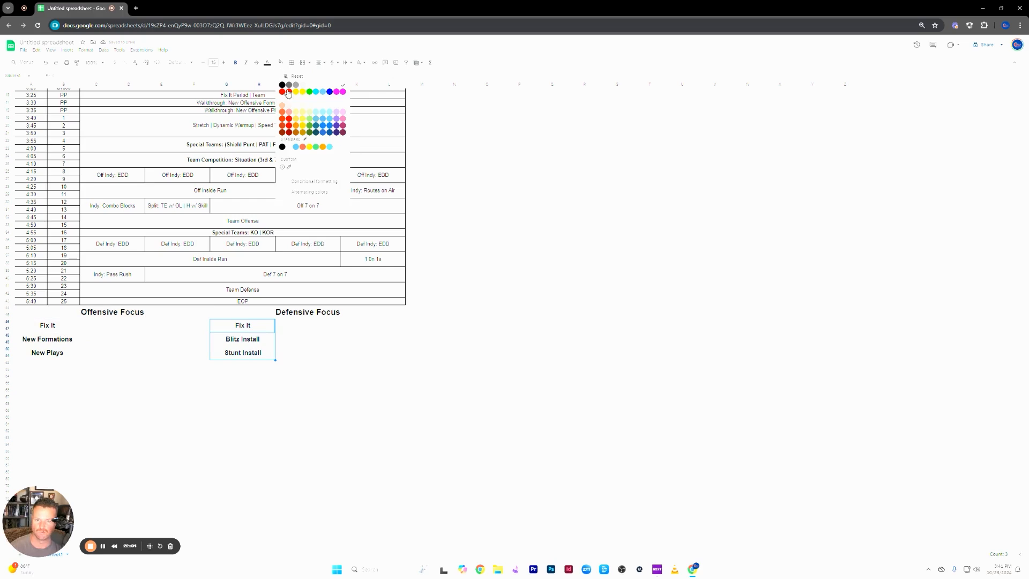
pyautogui.click(323, 86)
pyautogui.click(322, 354)
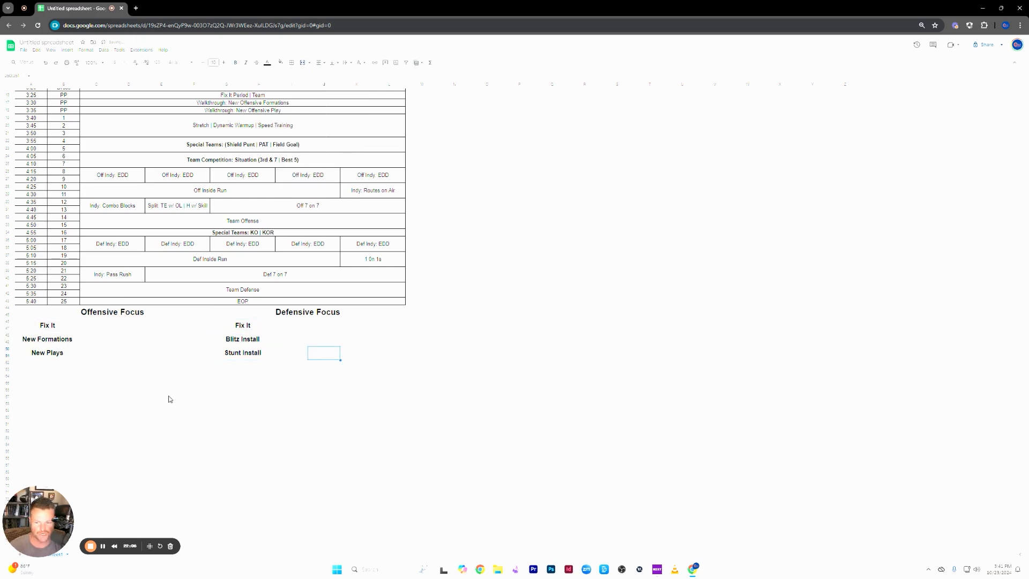
# - Apply a fill color to the Offensive Focus and Defensive Focus heading cells
pyautogui.click(125, 317)
pyautogui.keyDown('shift'); pyautogui.click(299, 313); pyautogui.keyUp('shift')
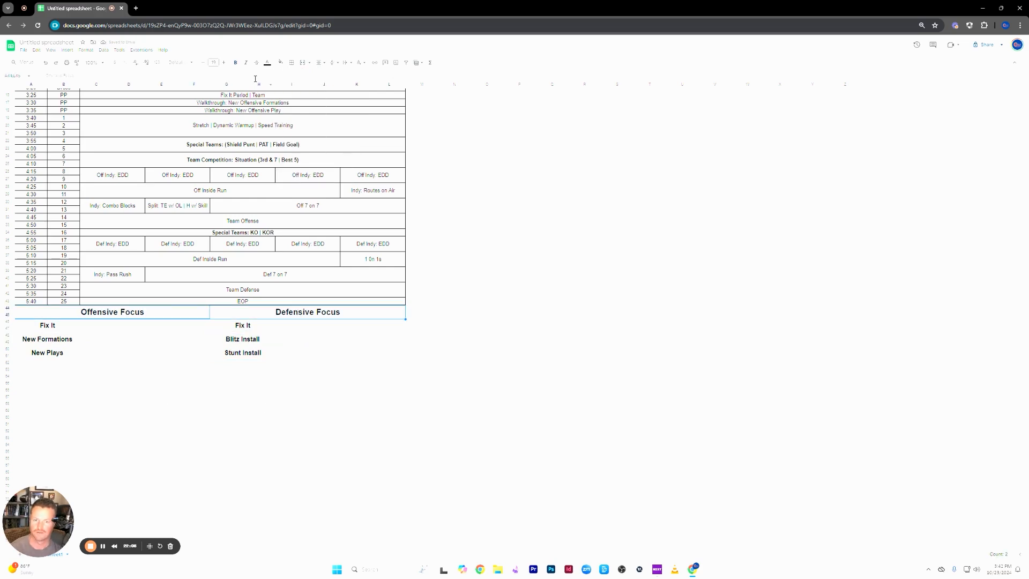
pyautogui.click(279, 64)
pyautogui.click(322, 86)
pyautogui.click(333, 354)
# - Add all borders to the blank cells beside the three offensive and three defensive focus labels
pyautogui.click(96, 326)
pyautogui.keyDown('shift'); pyautogui.click(182, 359); pyautogui.keyUp('shift')
pyautogui.keyDown('ctrl'); pyautogui.click(303, 330); pyautogui.keyUp('ctrl')
pyautogui.keyDown('shift'); pyautogui.click(386, 358); pyautogui.keyUp('shift')
pyautogui.click(292, 63)
pyautogui.click(295, 75)
pyautogui.click(421, 390)
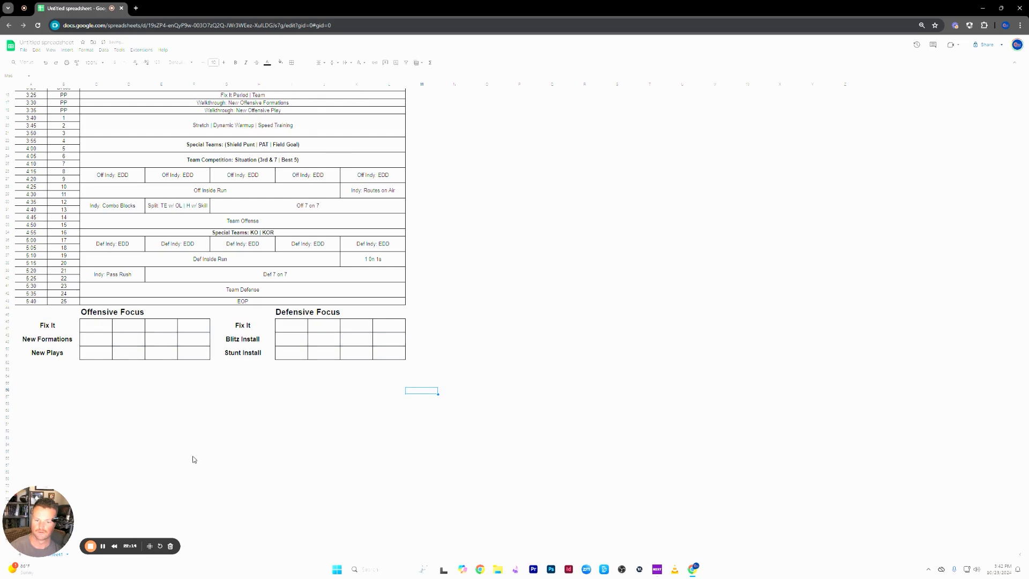
pyautogui.click(104, 327)
pyautogui.click(140, 329)
pyautogui.click(167, 328)
pyautogui.click(92, 340)
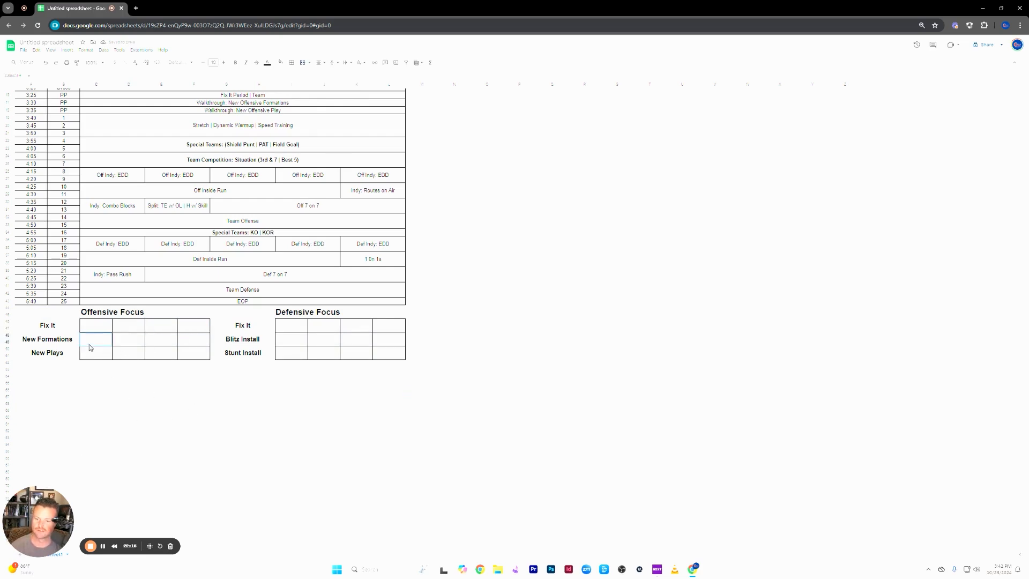
pyautogui.click(94, 327)
pyautogui.moveTo(153, 328); pyautogui.dragTo(140, 329)
pyautogui.click(158, 385)
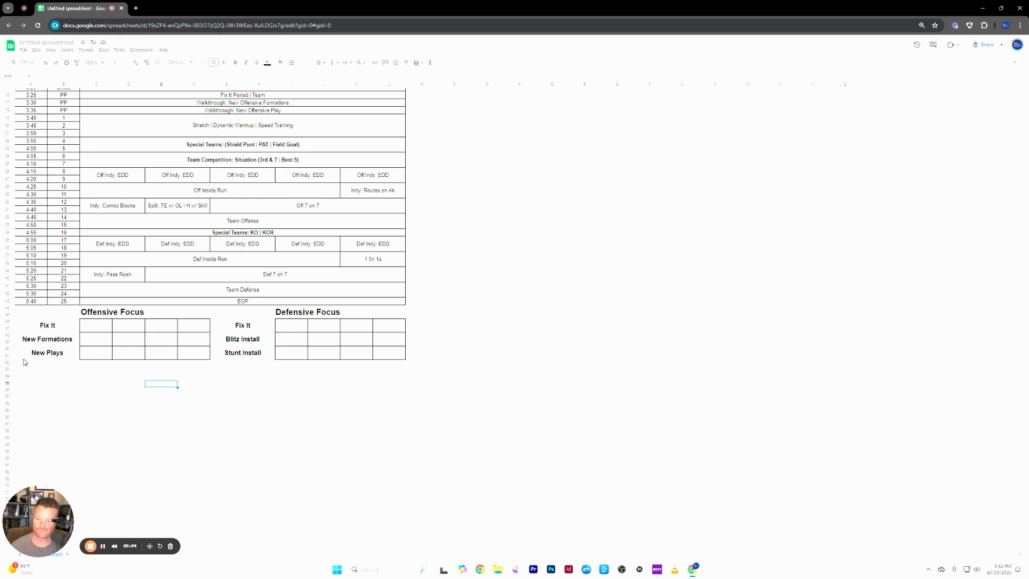
# - Review the overall schedule layout from the title and opponent header through the meeting blocks to the focus sections
pyautogui.scroll(1, 349, 368)
pyautogui.scroll(2, 349, 369)
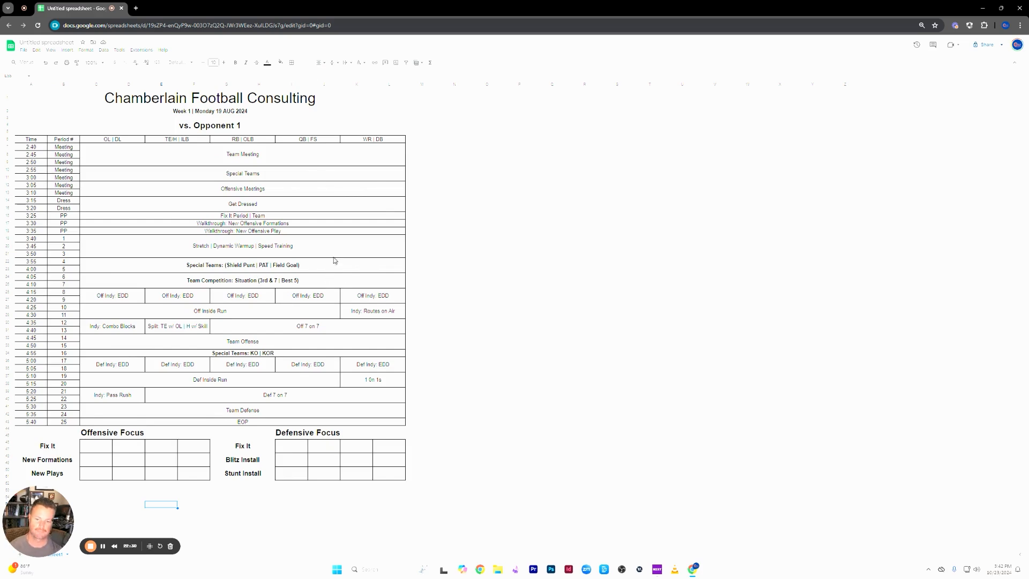
pyautogui.click(428, 301)
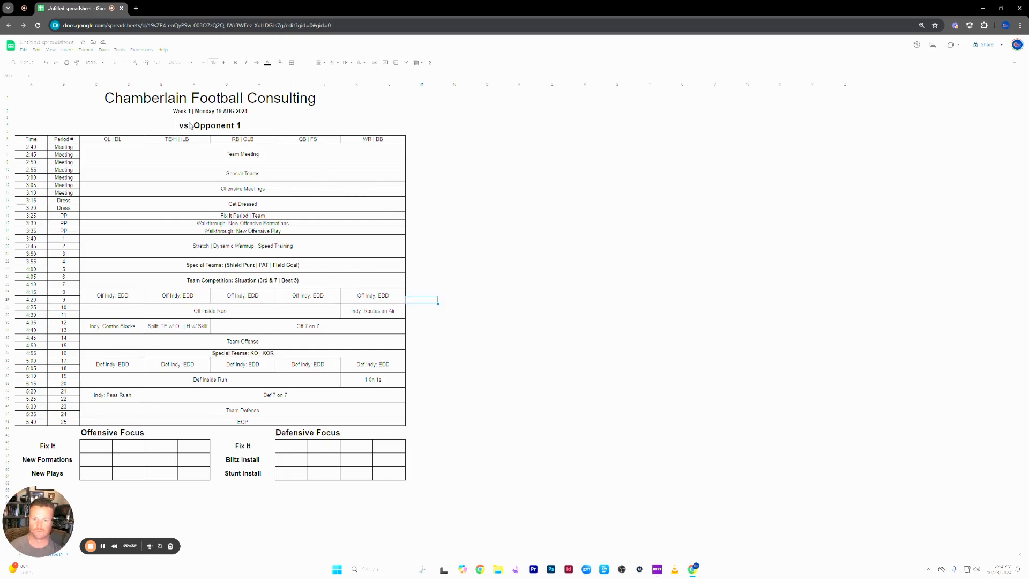
pyautogui.click(453, 324)
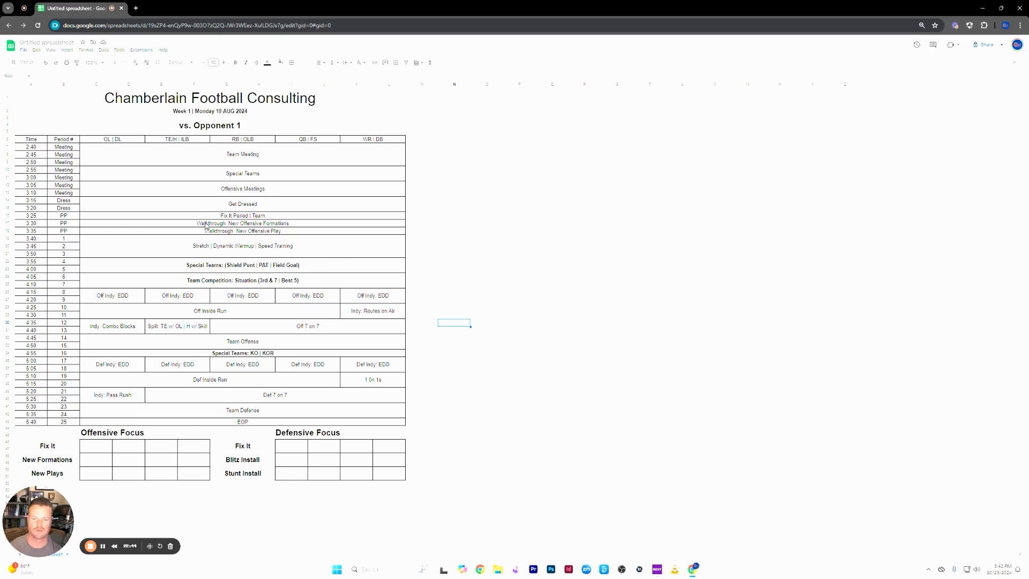
pyautogui.click(95, 190)
pyautogui.moveTo(99, 153); pyautogui.dragTo(101, 209)
pyautogui.click(646, 262)
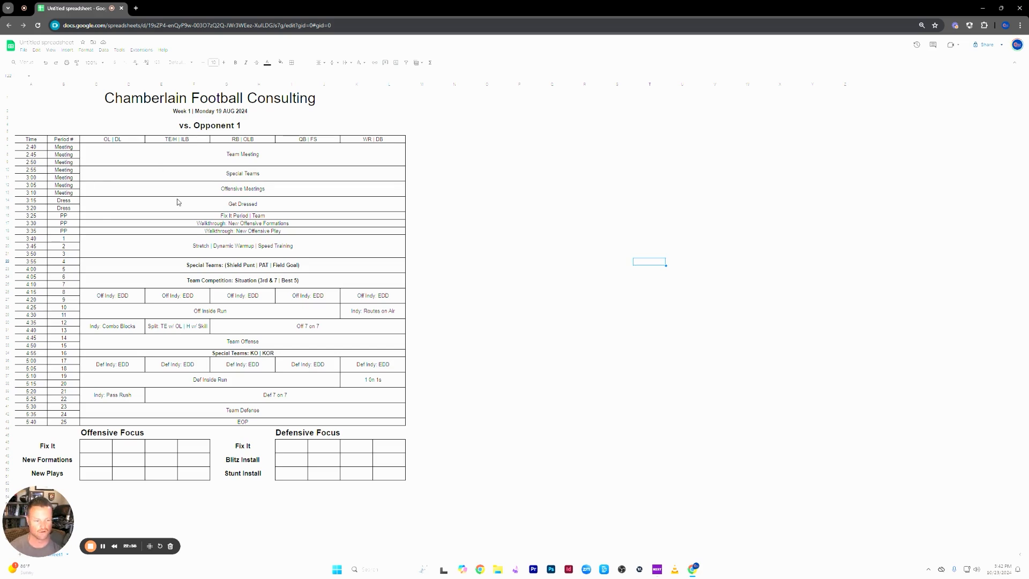
pyautogui.moveTo(175, 179); pyautogui.dragTo(170, 230)
pyautogui.click(565, 234)
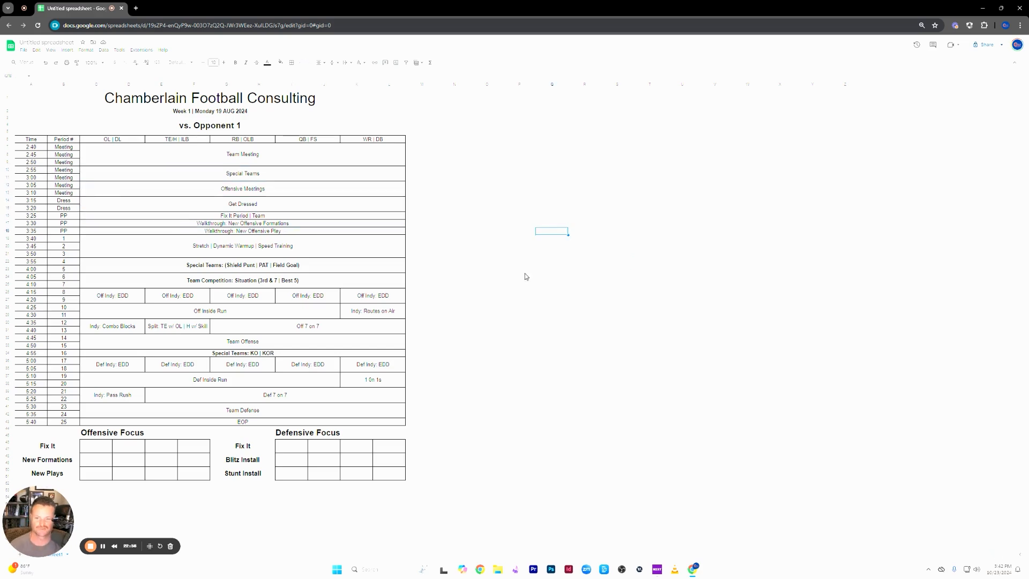
# - Examine the practice schedule enlarged, reading through the header, timed periods and position-group activities
pyautogui.scroll(5, 152, 304)
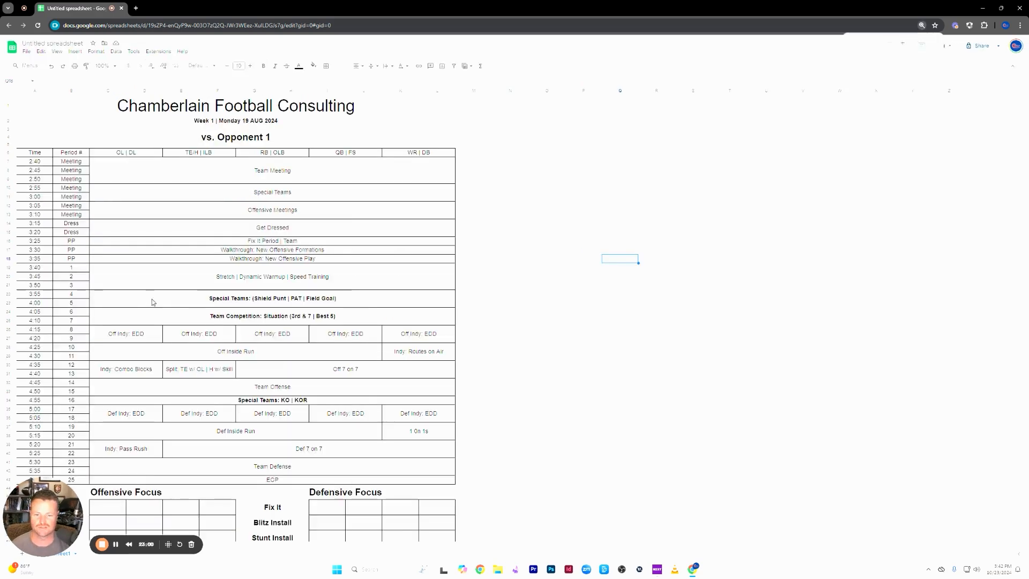
pyautogui.scroll(-10, 328, 315)
pyautogui.scroll(5, 182, 315)
pyautogui.scroll(5, 182, 315)
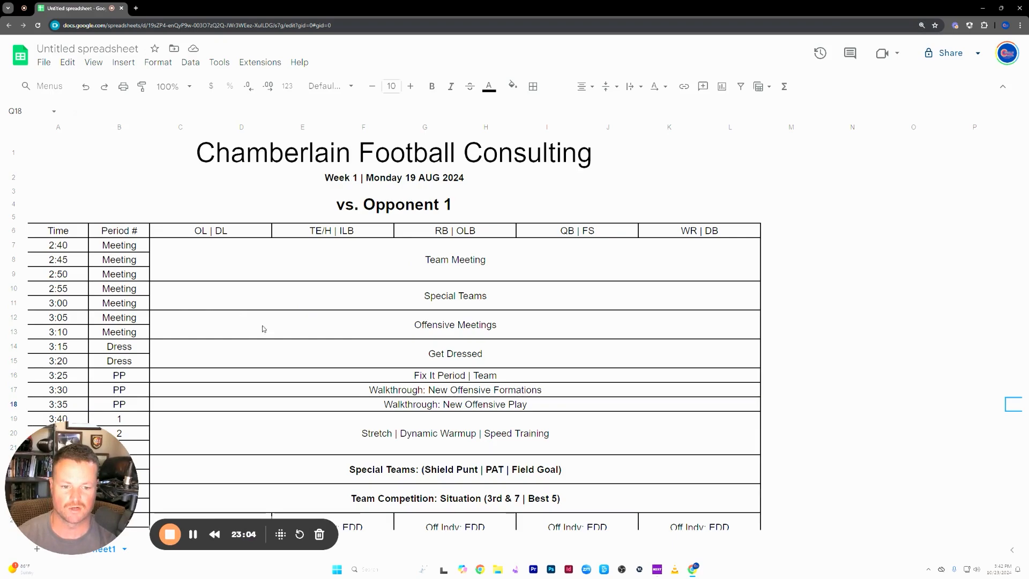
pyautogui.scroll(-1, 279, 327)
pyautogui.scroll(-10, 286, 326)
pyautogui.scroll(3, 292, 333)
pyautogui.scroll(9, 292, 333)
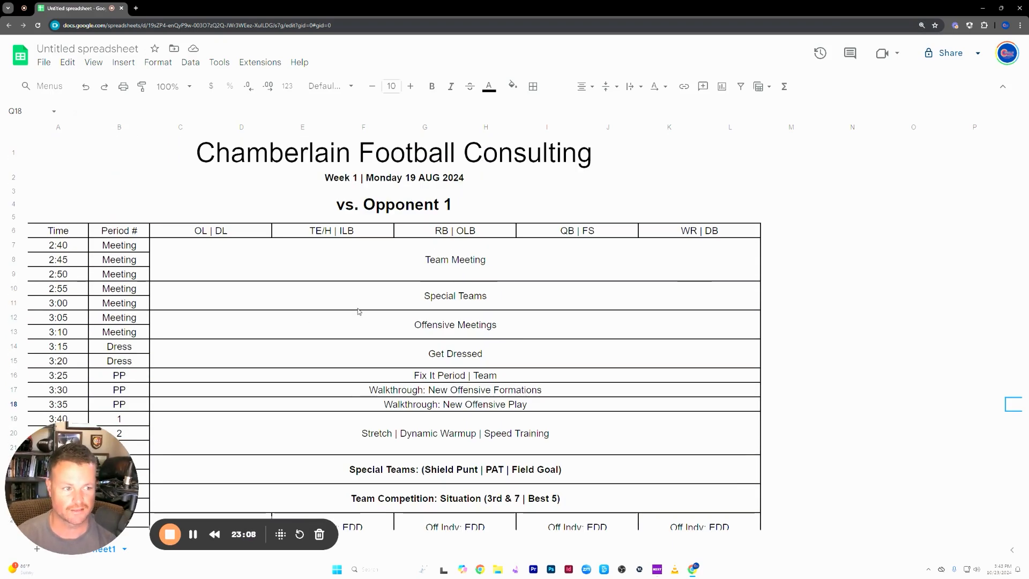
pyautogui.scroll(-2, 379, 309)
pyautogui.scroll(2, 505, 310)
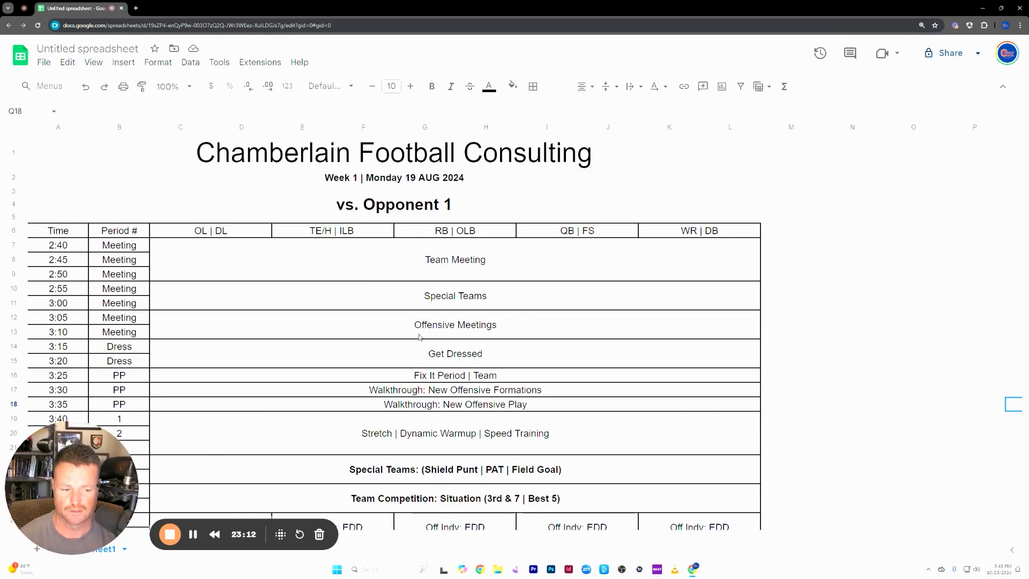
pyautogui.scroll(-3, 545, 285)
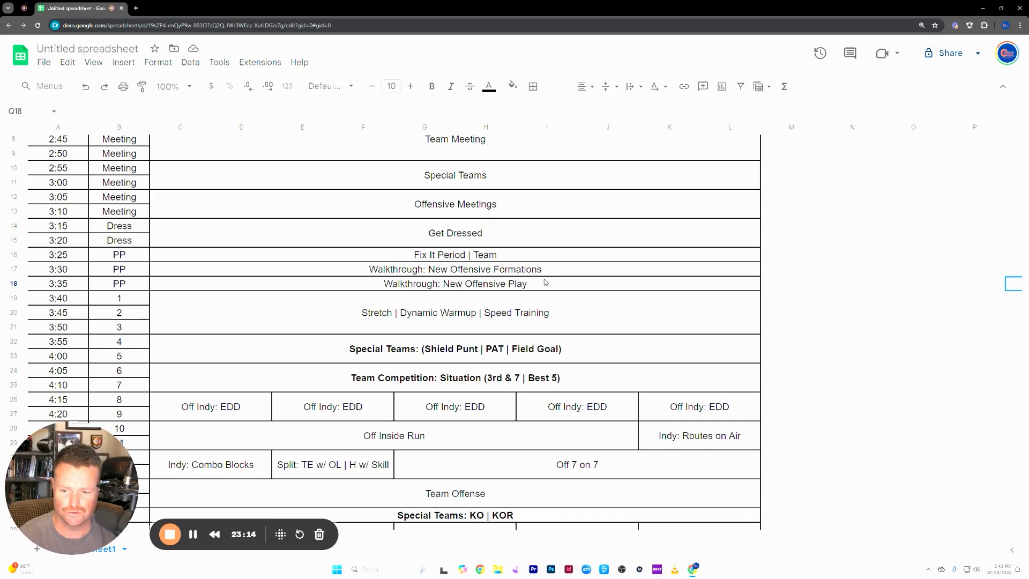
pyautogui.scroll(3, 422, 304)
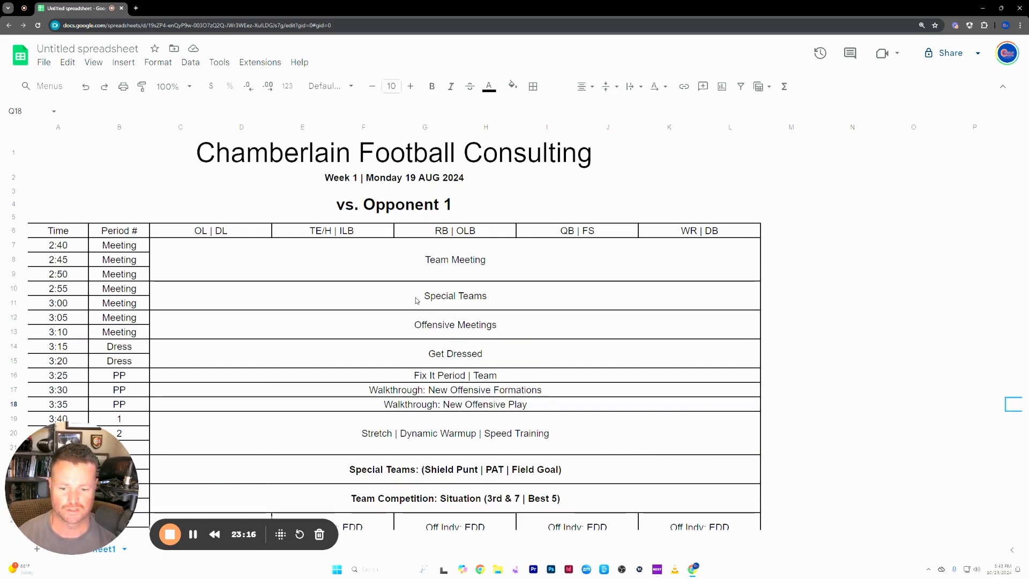